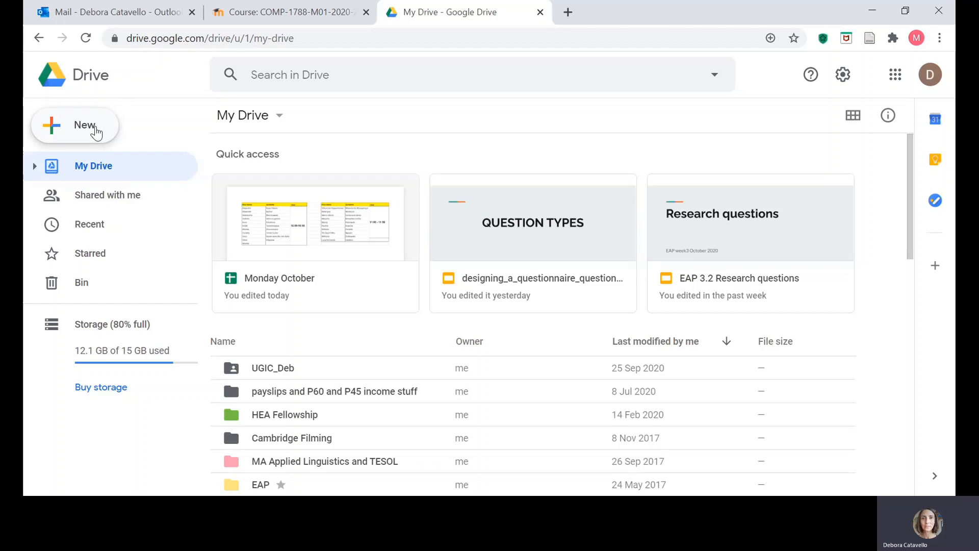
Create a new Google Forms form from Drive and name it "EAP course survey".
left_click(96, 130)
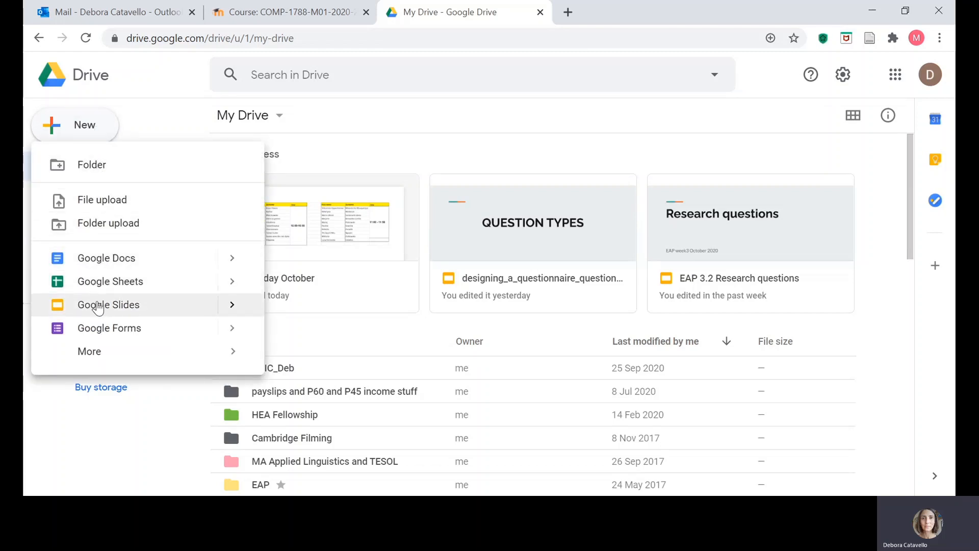
left_click(99, 329)
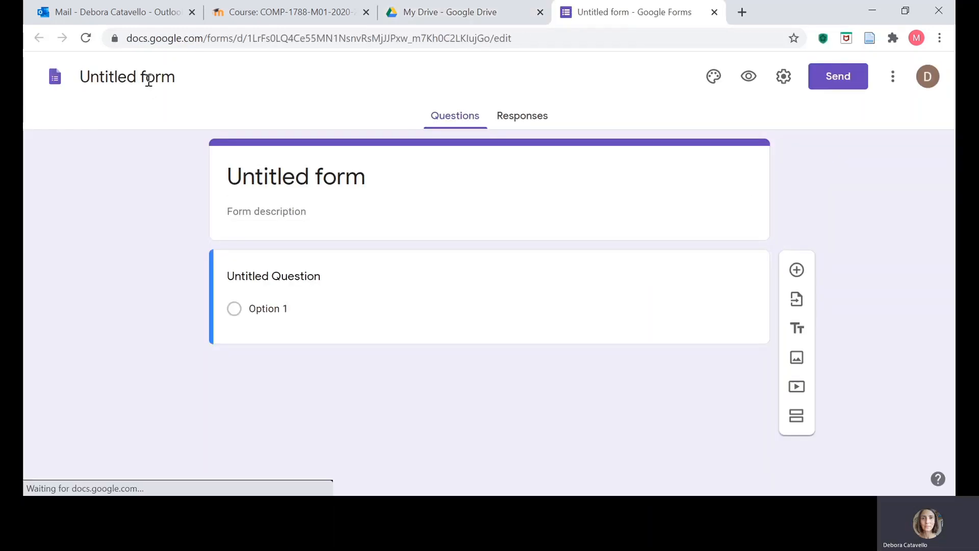
left_click(152, 77)
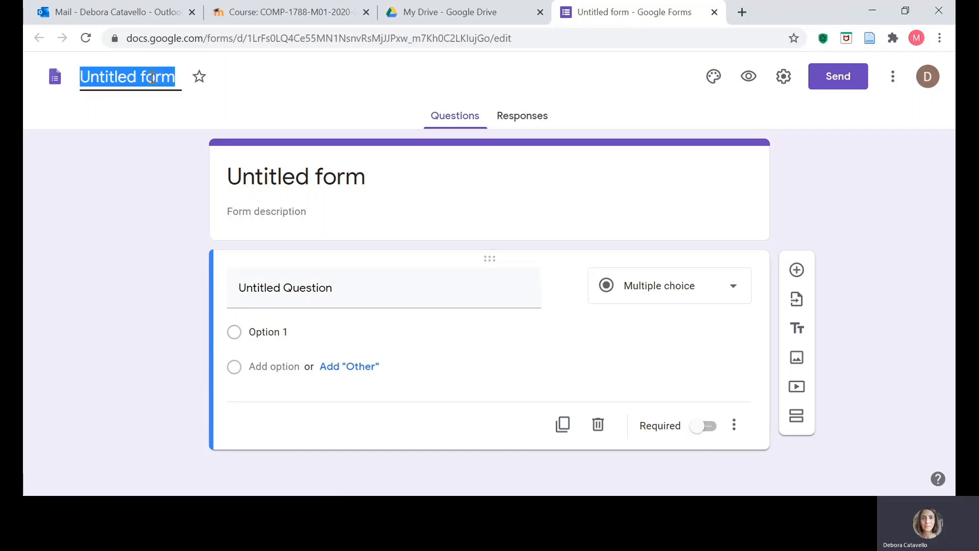
type("E")
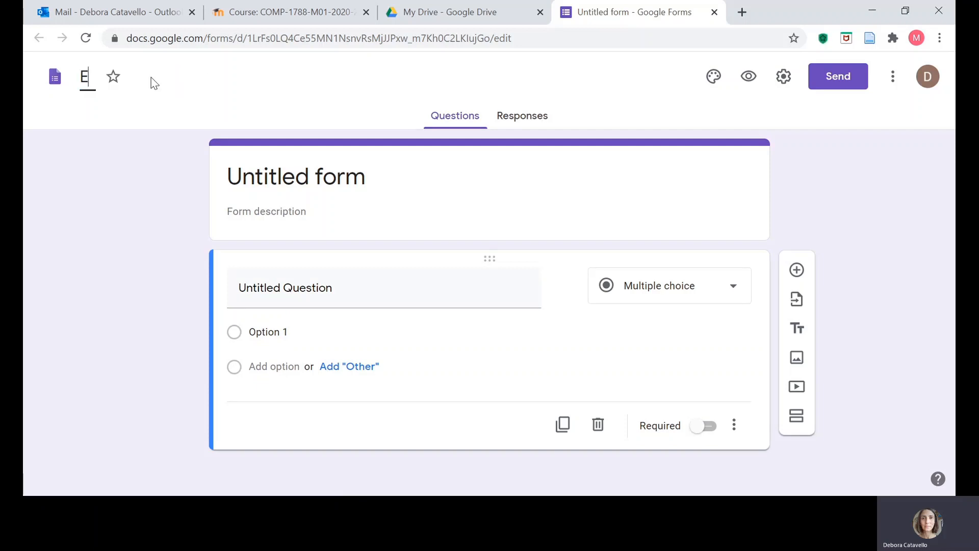
type("AP course survey")
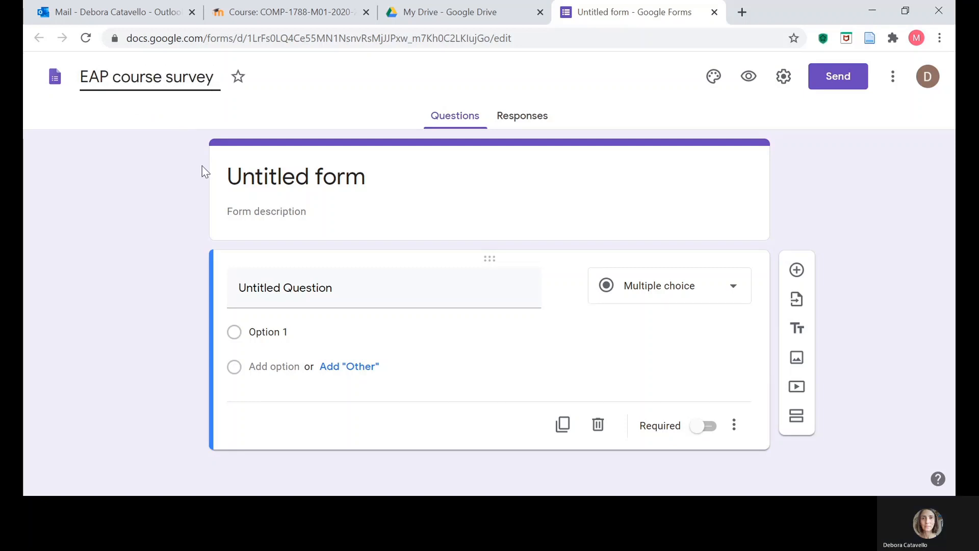
Enter "an investigation into students' satisfaction with the EAP course" as the form description.
left_click(260, 211)
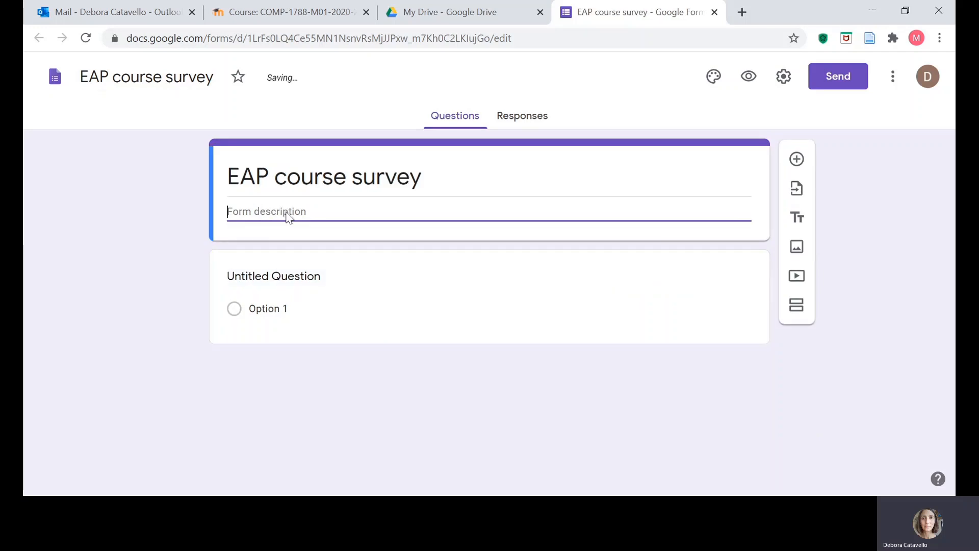
type("an ")
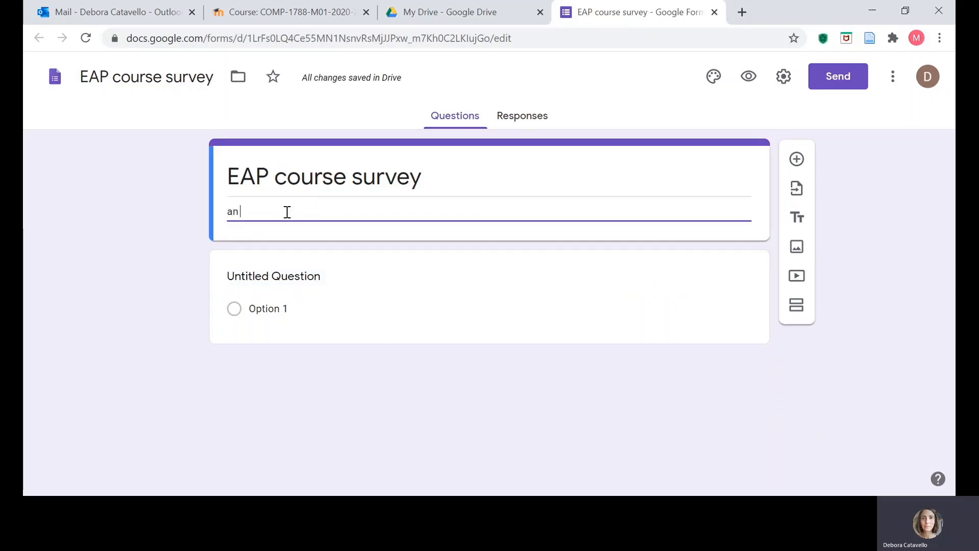
type("investig")
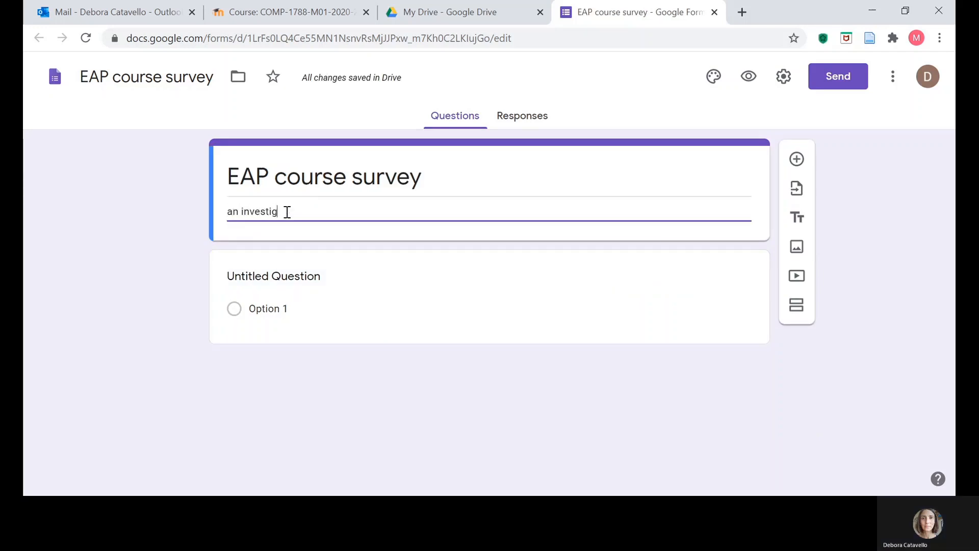
type("ation into")
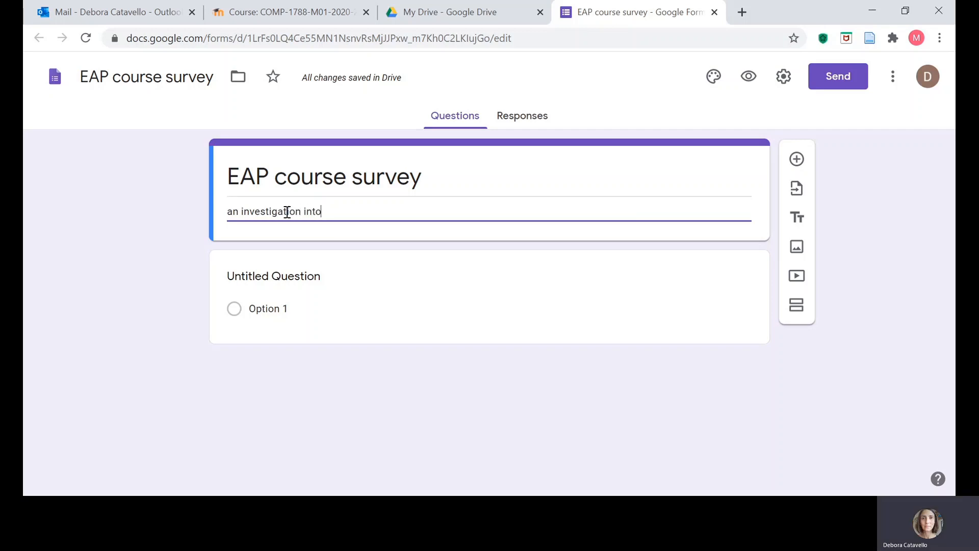
type(" studen")
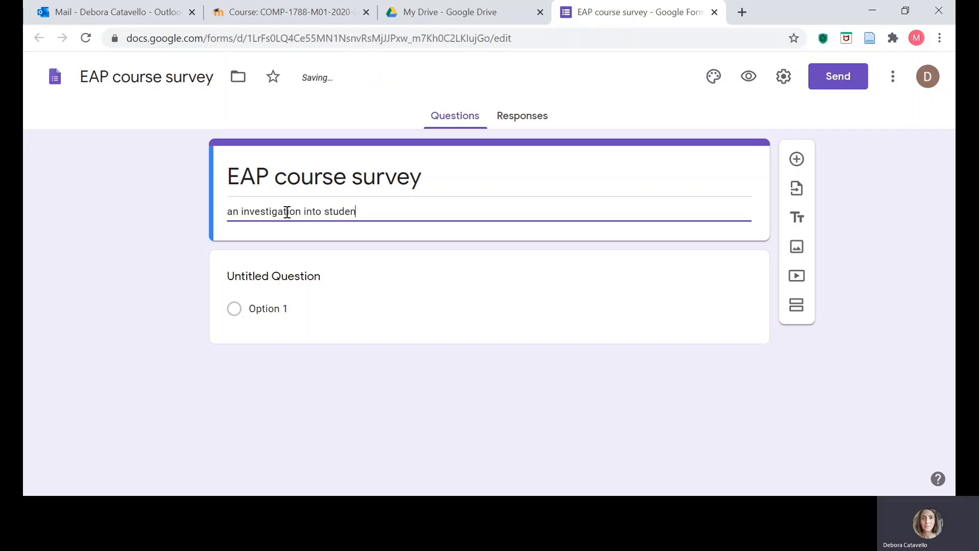
type("ts' satisfa")
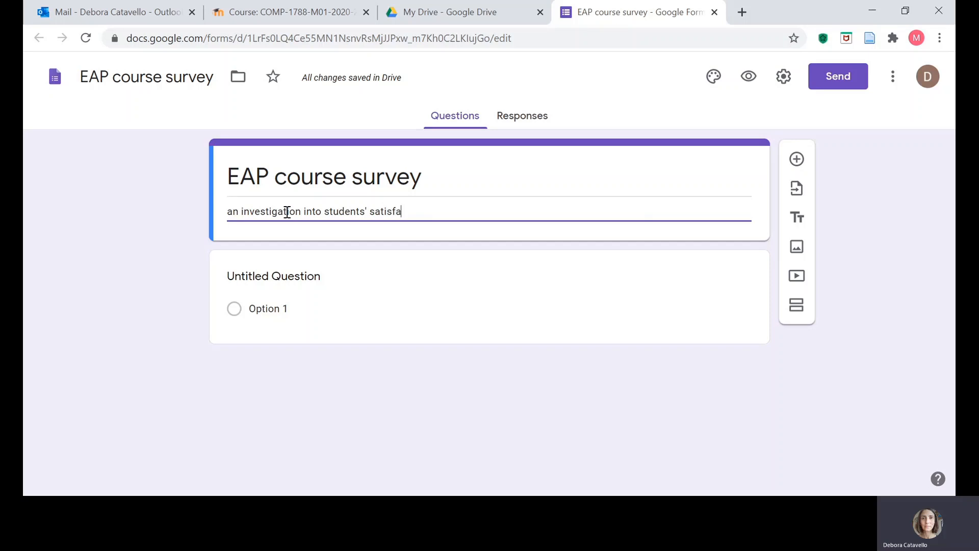
type("ction wi")
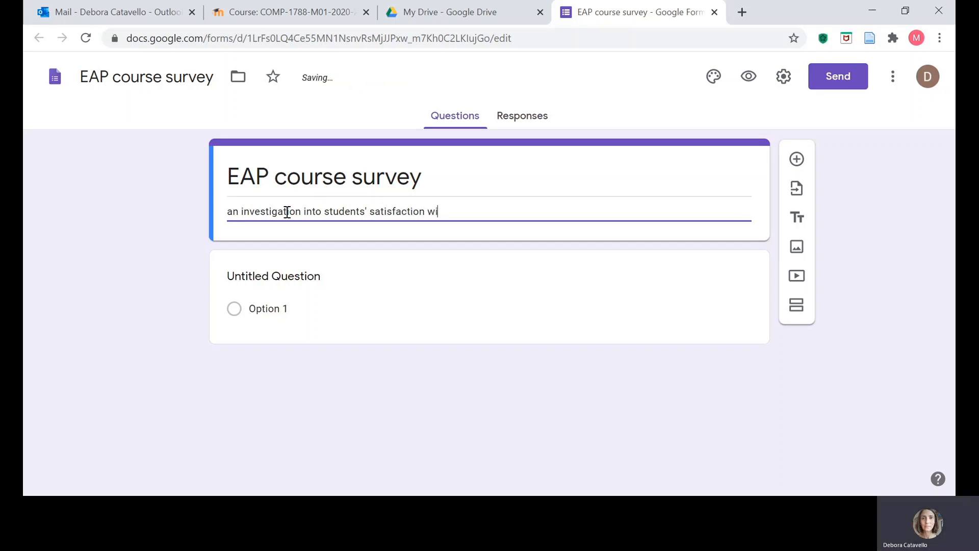
type("th the EAP course")
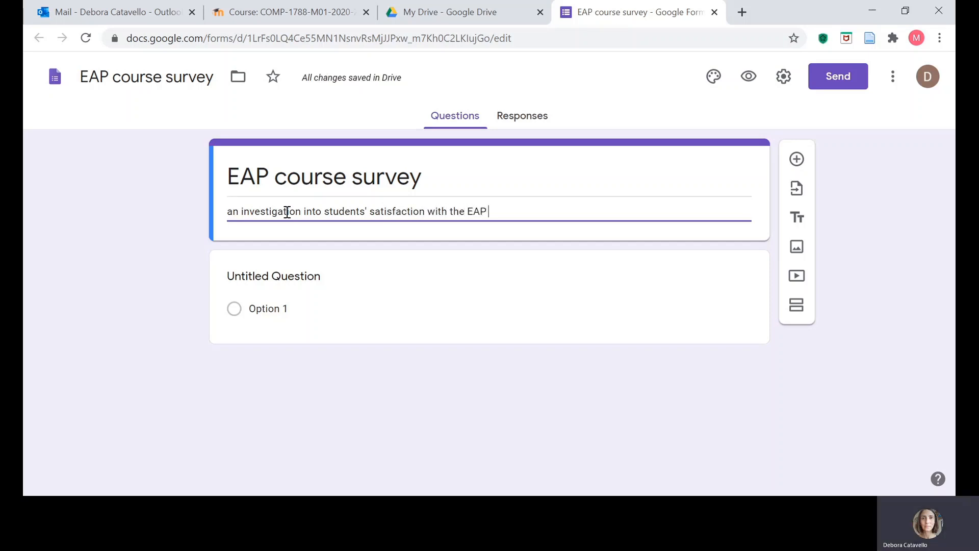
left_click(199, 250)
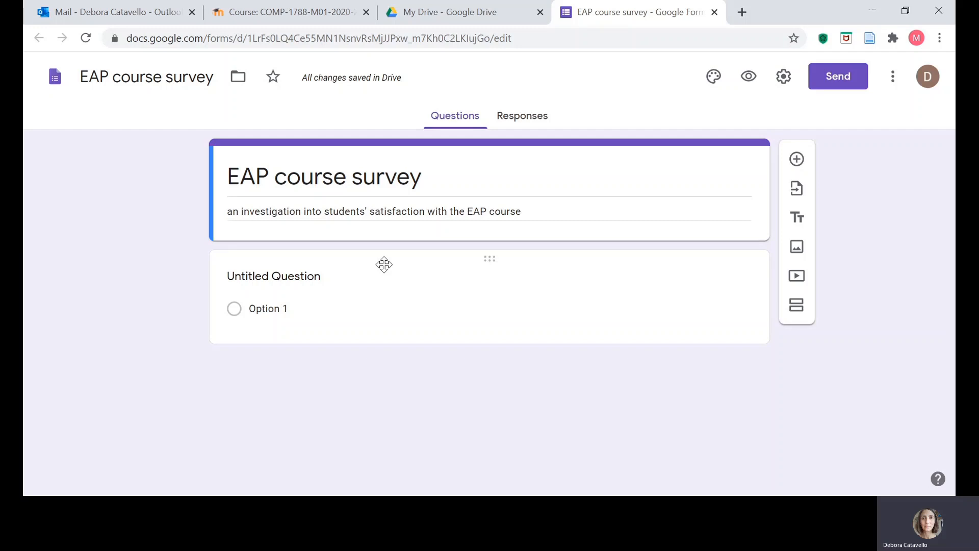
Choose Multiple choice as the answer type of the untitled first question.
left_click(492, 259)
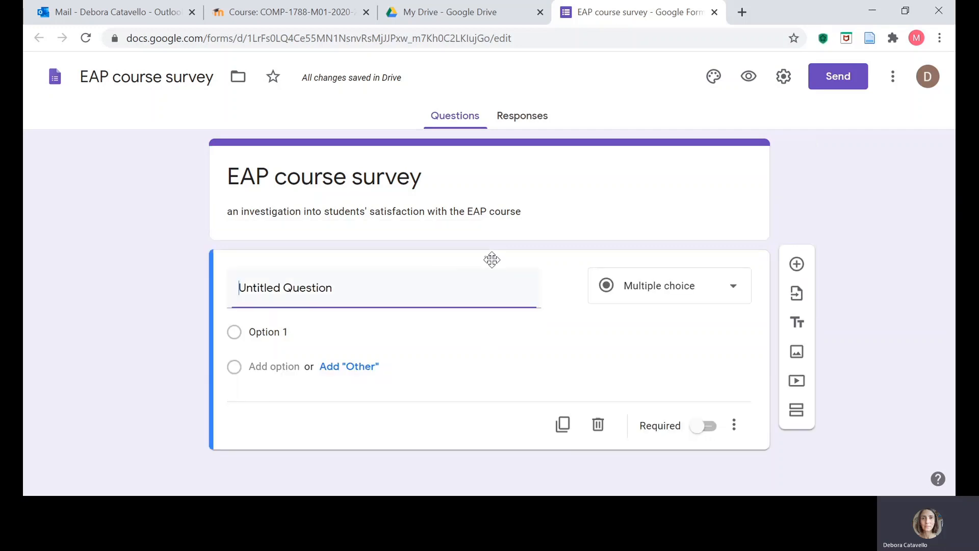
left_click(122, 240)
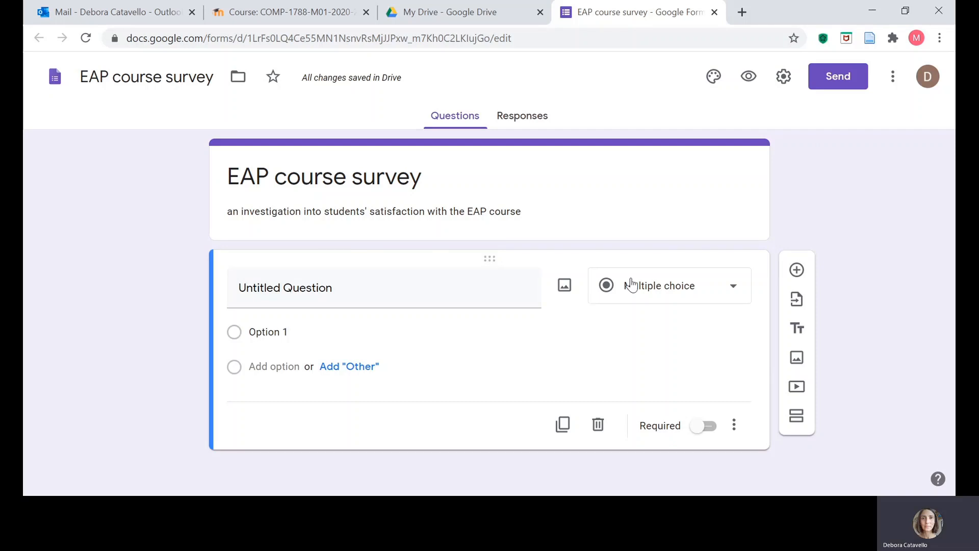
left_click(731, 299)
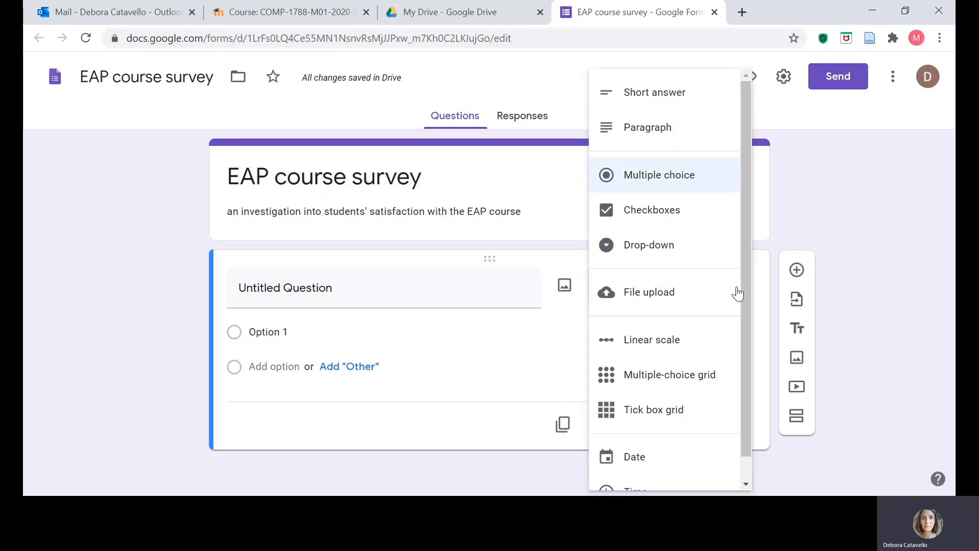
left_click(687, 184)
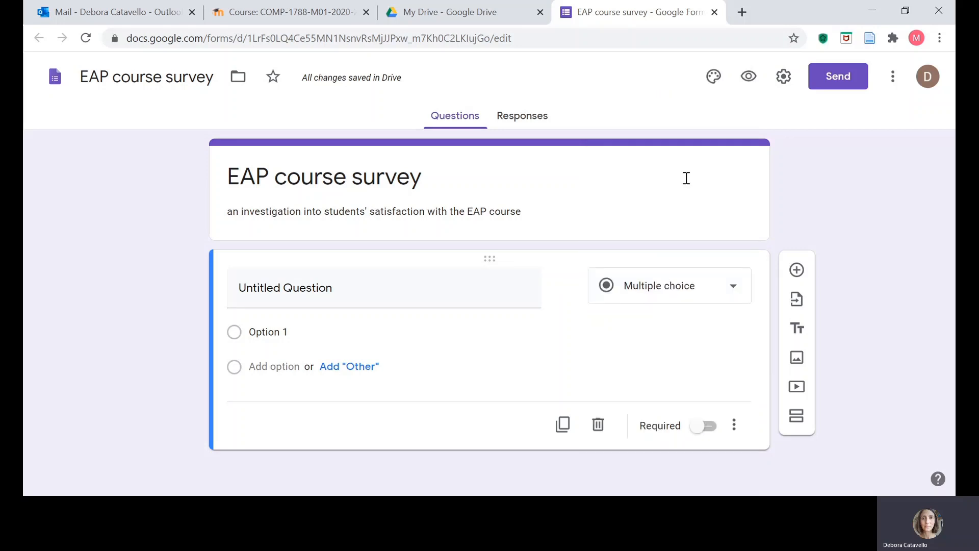
Set the first question's text to "What's your gender?" without a leading number.
left_click(341, 293)
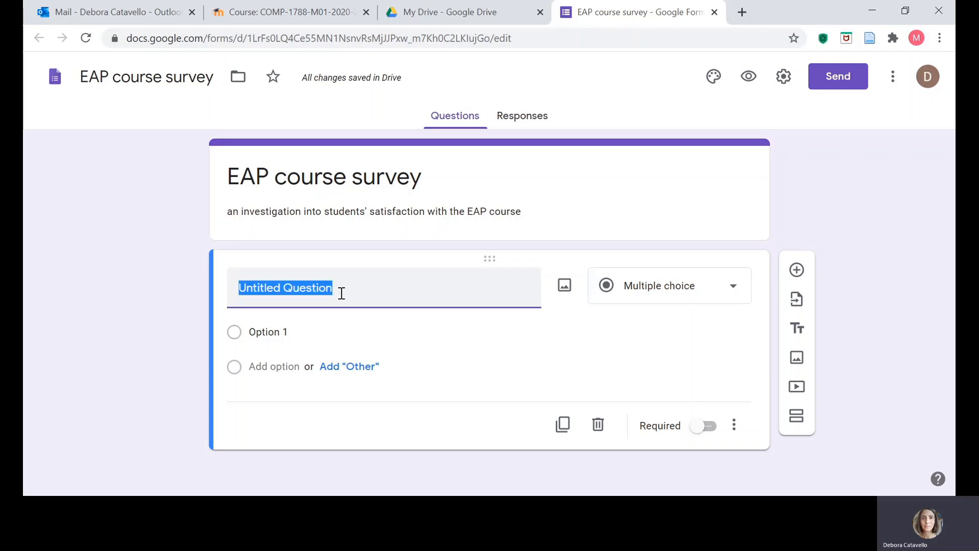
key("alt+Tab")
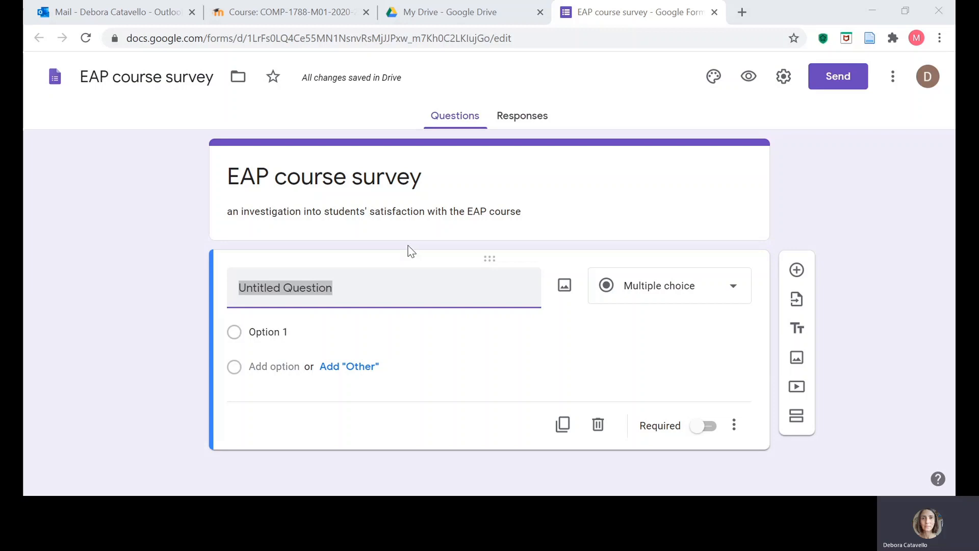
key("alt+Tab")
type("1. What’s your gender?")
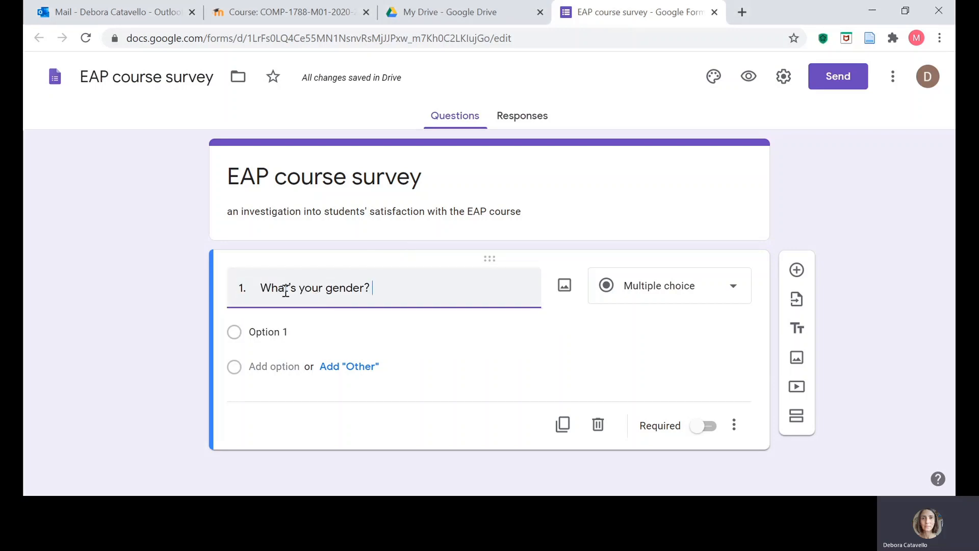
mouse_move(262, 285)
left_mouse_down()
mouse_move(236, 286)
mouse_move(262, 285)
left_mouse_up()
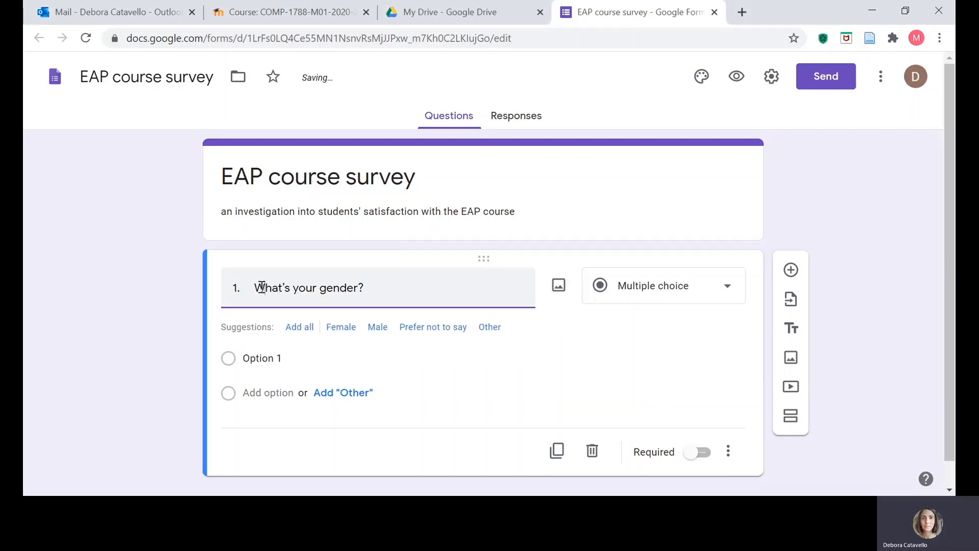
left_click(255, 285)
key("BackSpace")
key("BackSpace")
key("BackSpace")
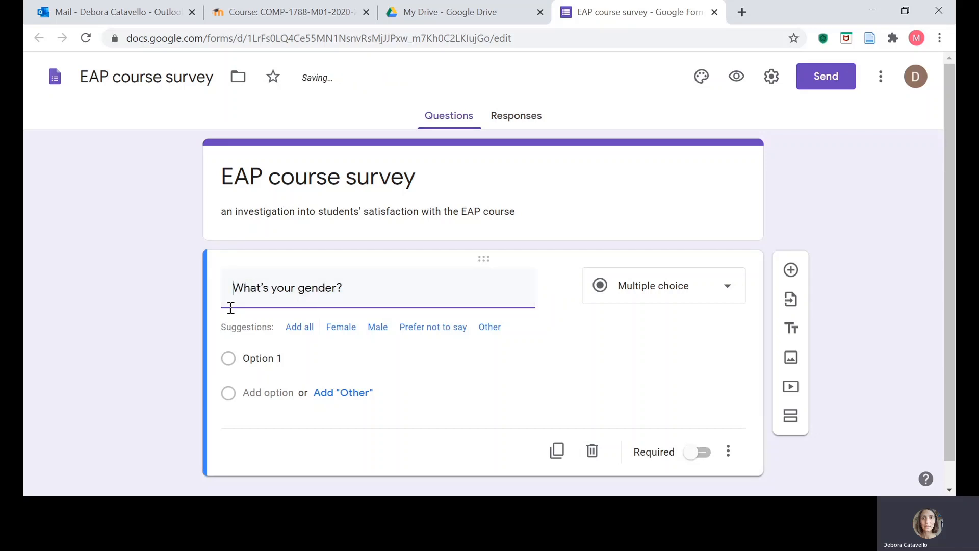
Add the suggested options Female and Male to the gender question and make it required.
left_click(349, 332)
left_click(338, 331)
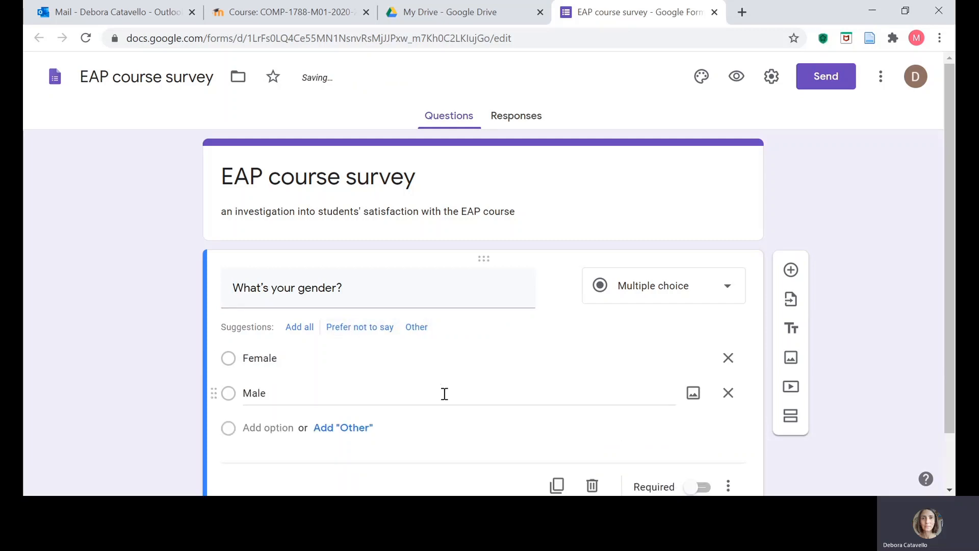
scroll(444, 393, "down", 2)
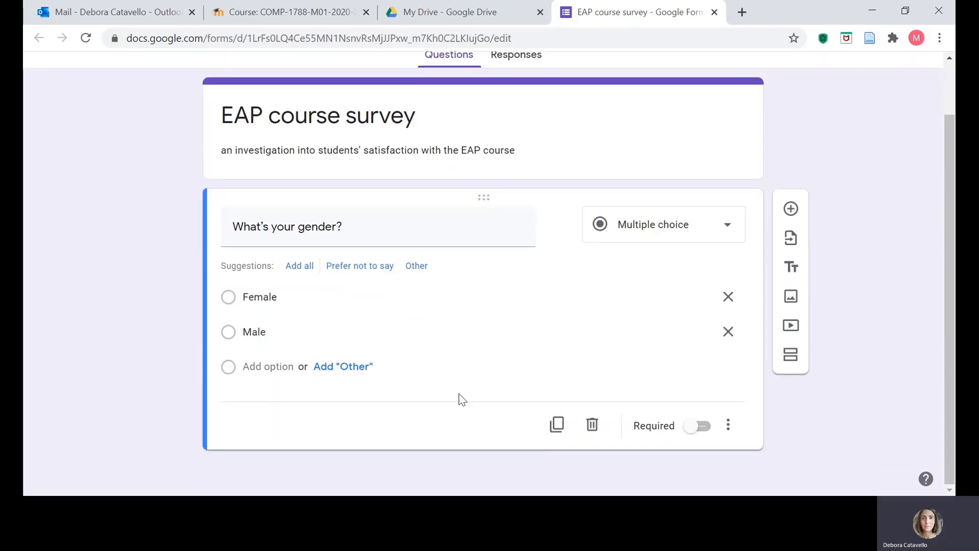
left_click(701, 427)
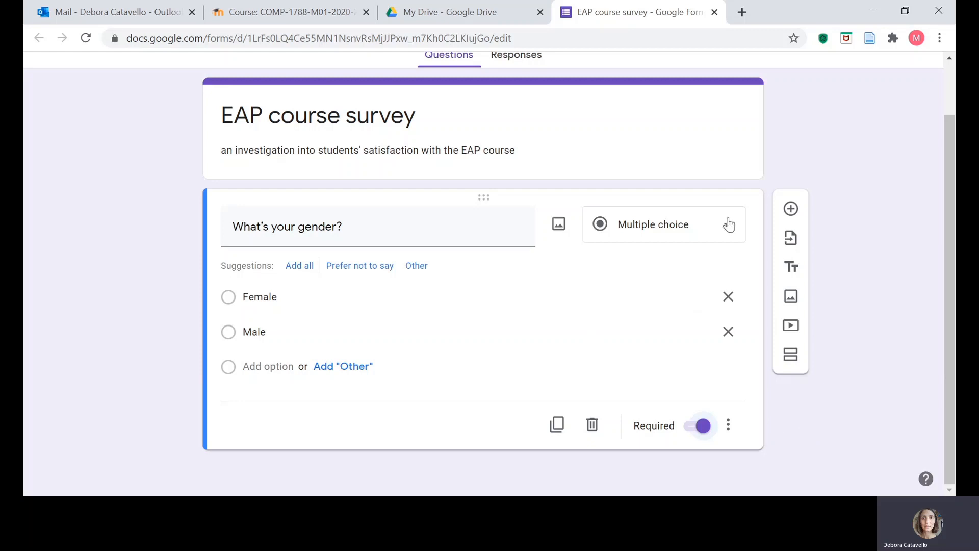
Add a second question reading "How old are you?" and set its type to Drop-down.
left_click(791, 209)
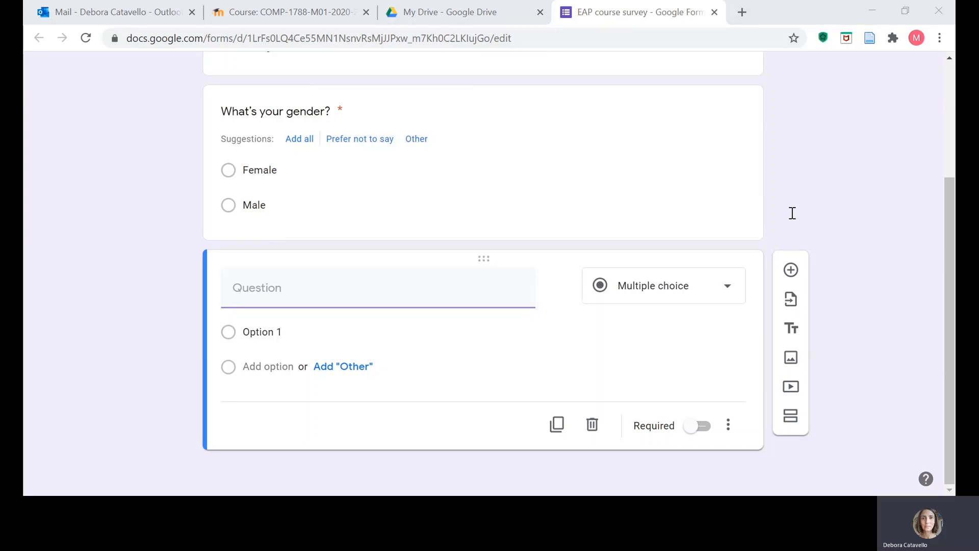
type("How o")
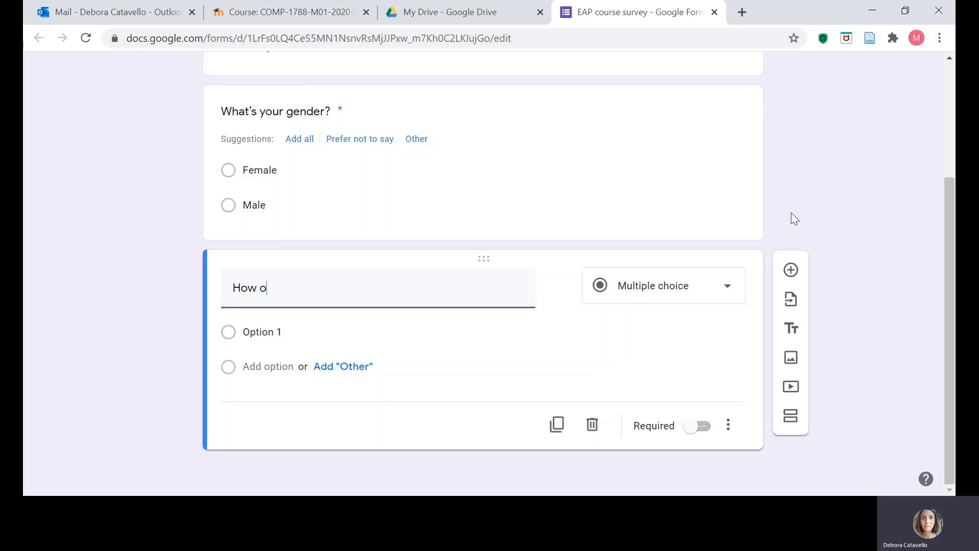
type("ld are you?")
left_click(728, 288)
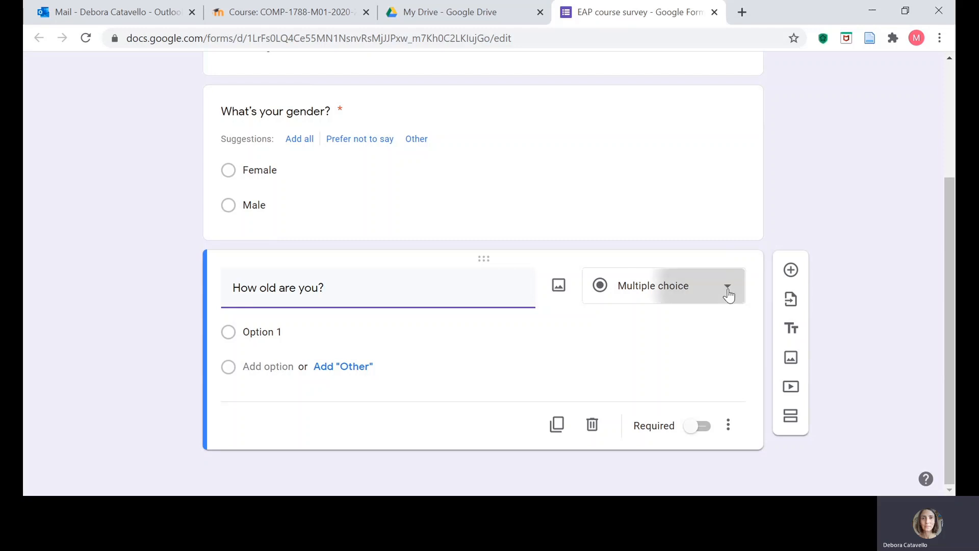
left_click(705, 255)
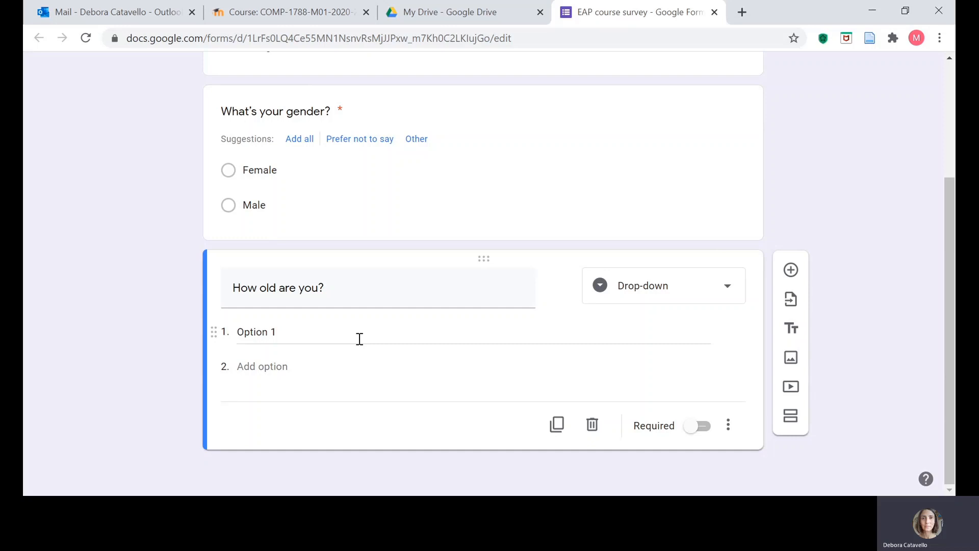
Enter under-18 and 18-20 as the first two answer options of the age question.
left_click(360, 338)
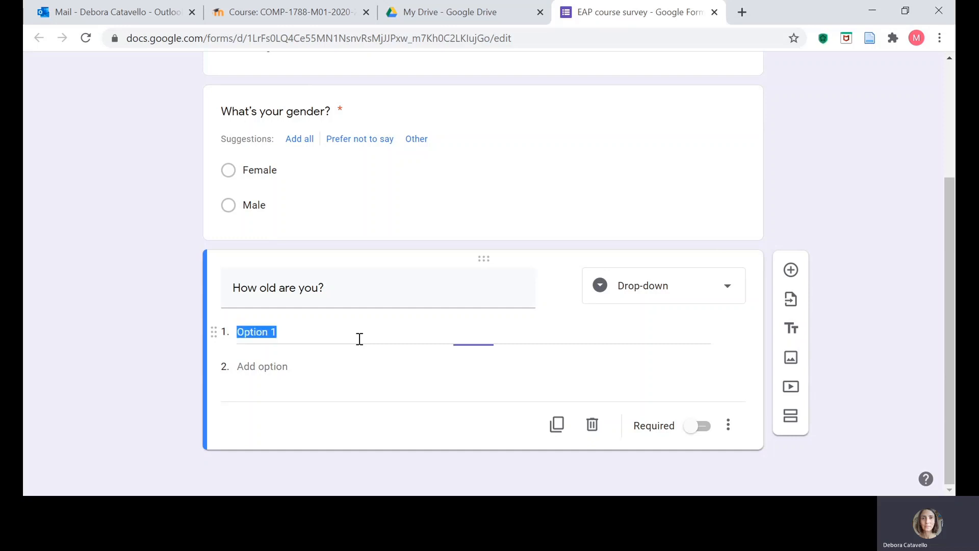
type("under")
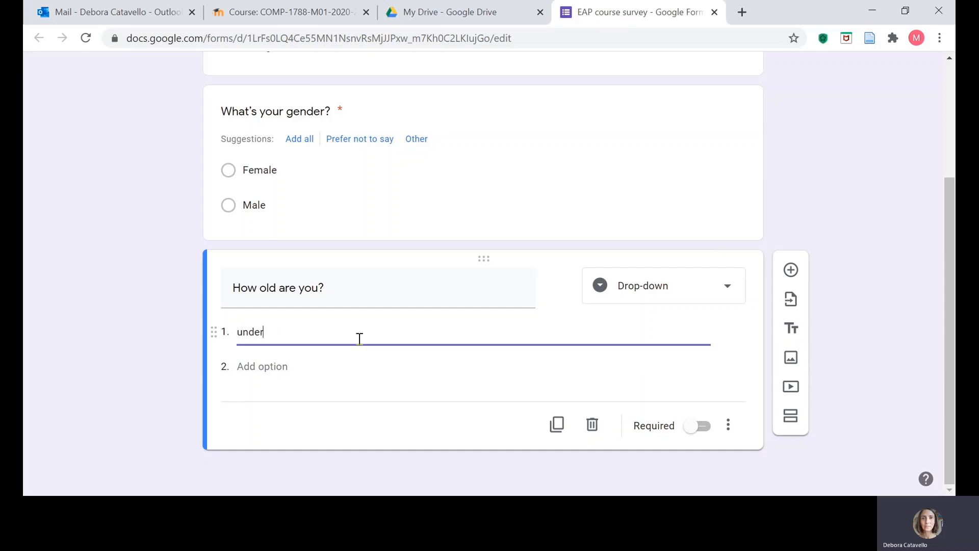
type("-18")
left_click(265, 370)
type("18-")
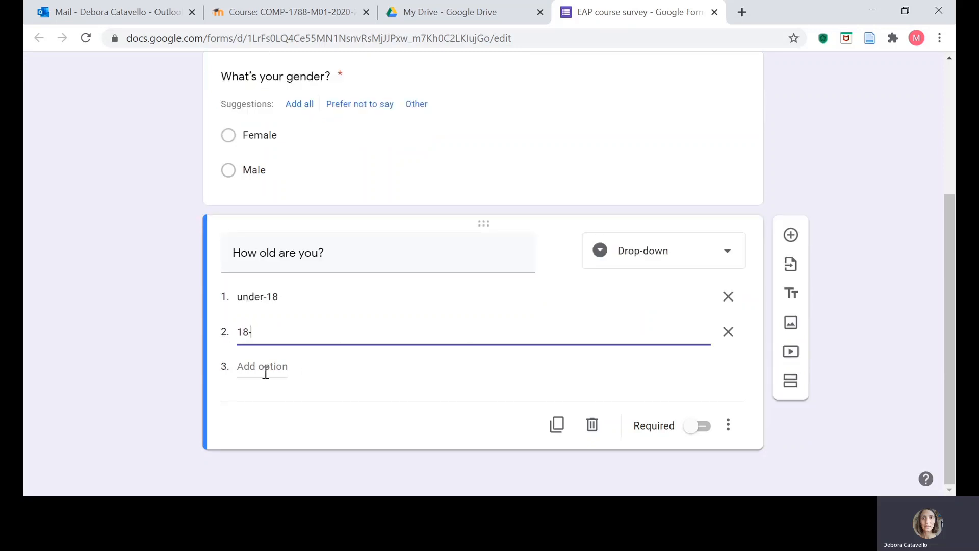
type("20")
Add 21-25 and 26-30 as the third and fourth answer options of the age question.
left_click(266, 370)
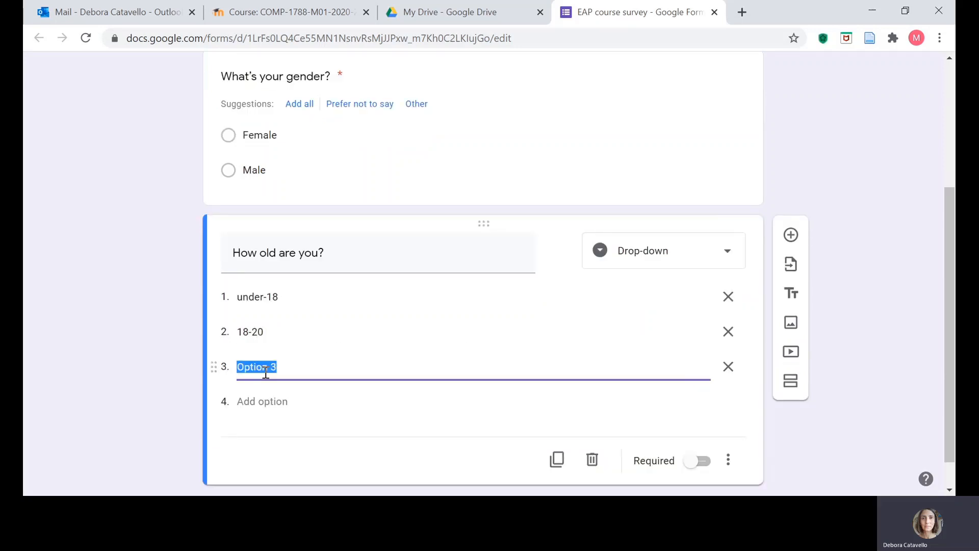
type("21-15")
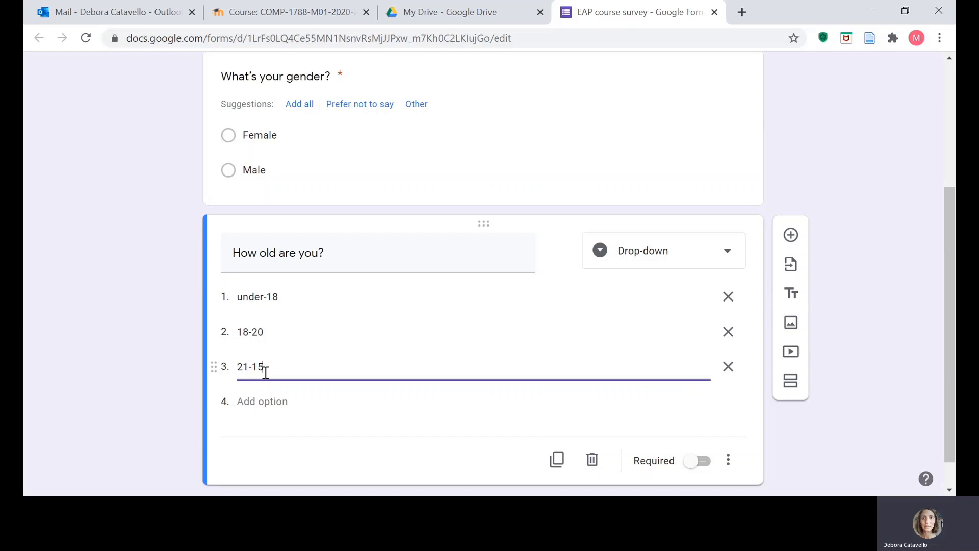
key("BackSpace")
key("BackSpace")
key("BackSpace")
type("-25")
left_click(257, 403)
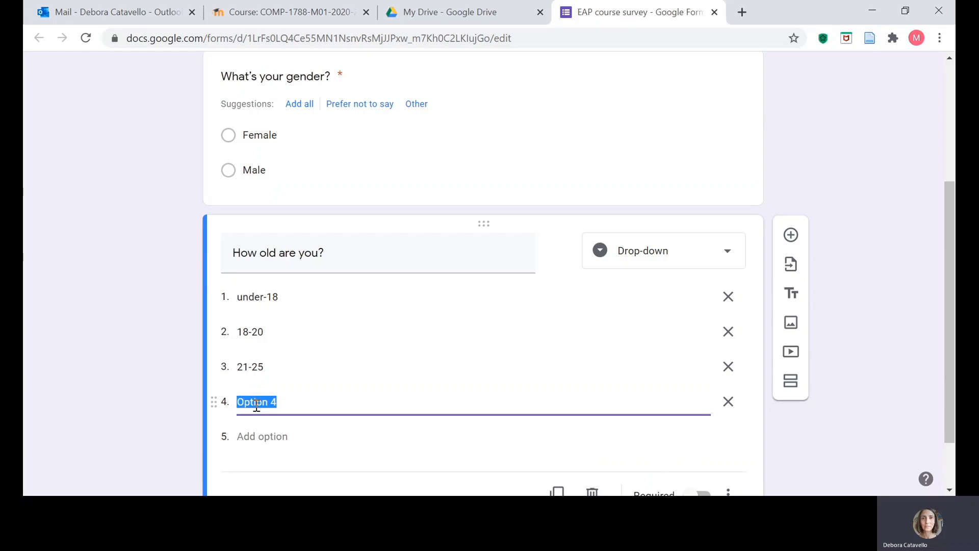
type("26")
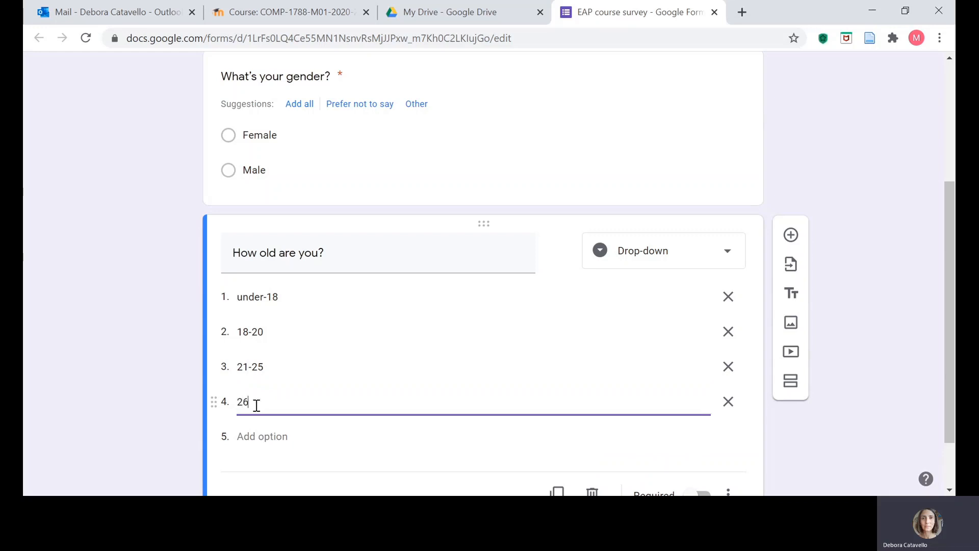
type("-30")
left_click(163, 397)
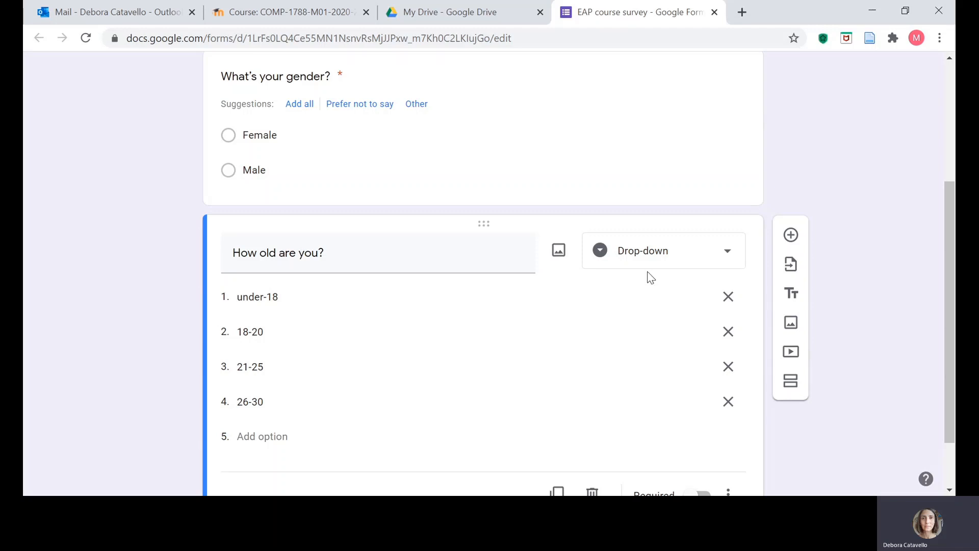
Make the "How old are you?" question required.
scroll(470, 272, "up", 3)
scroll(533, 281, "down", 4)
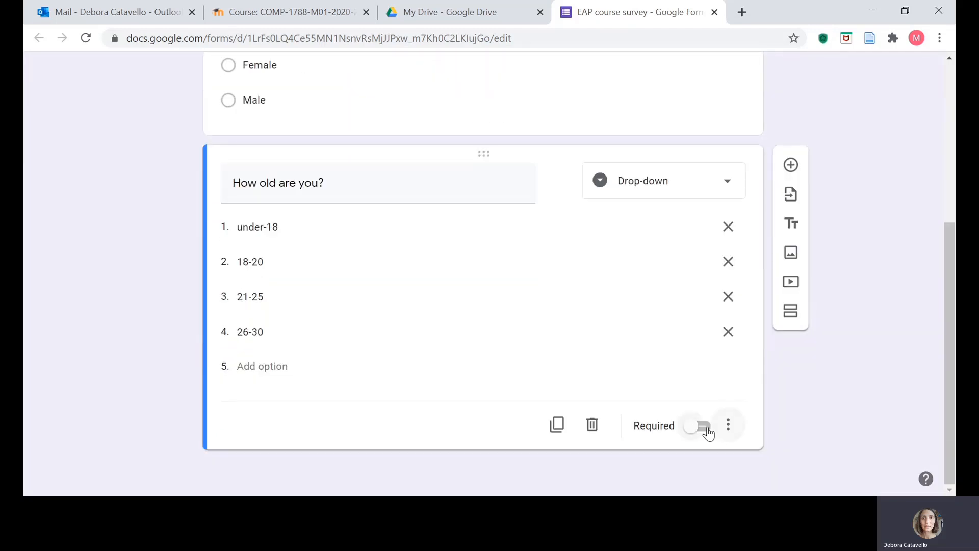
left_click(711, 432)
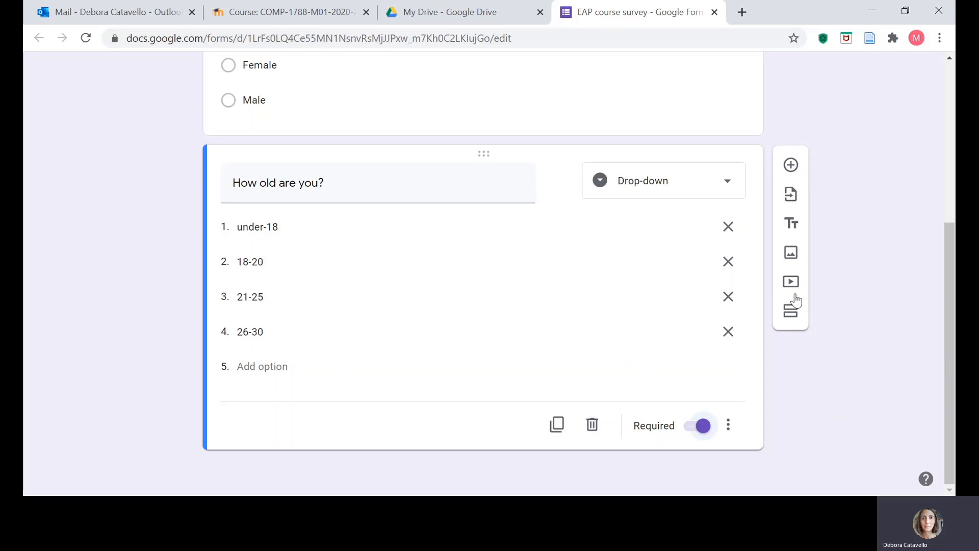
Add a third question reading "What is your overall rating of the EAP course?" without a leading number.
left_click(790, 165)
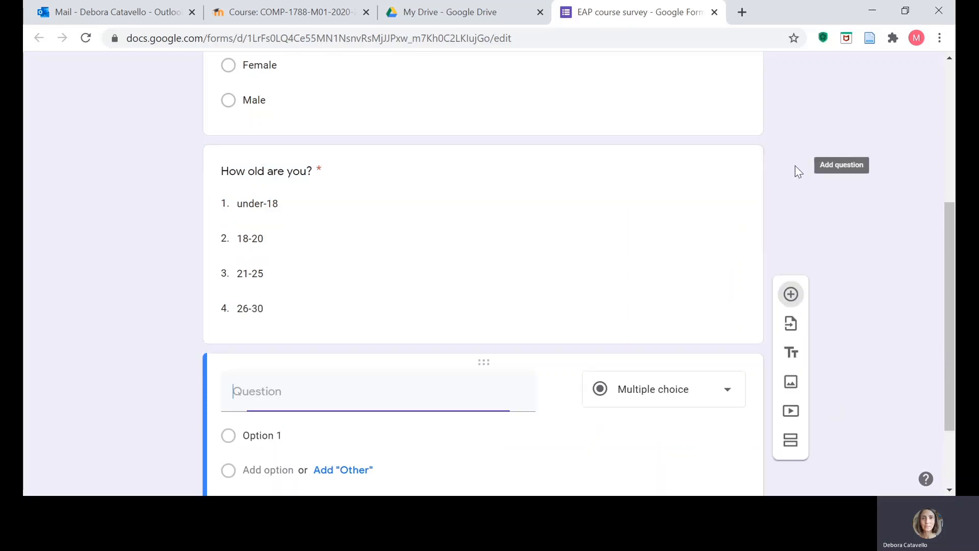
scroll(353, 264, "up", 3)
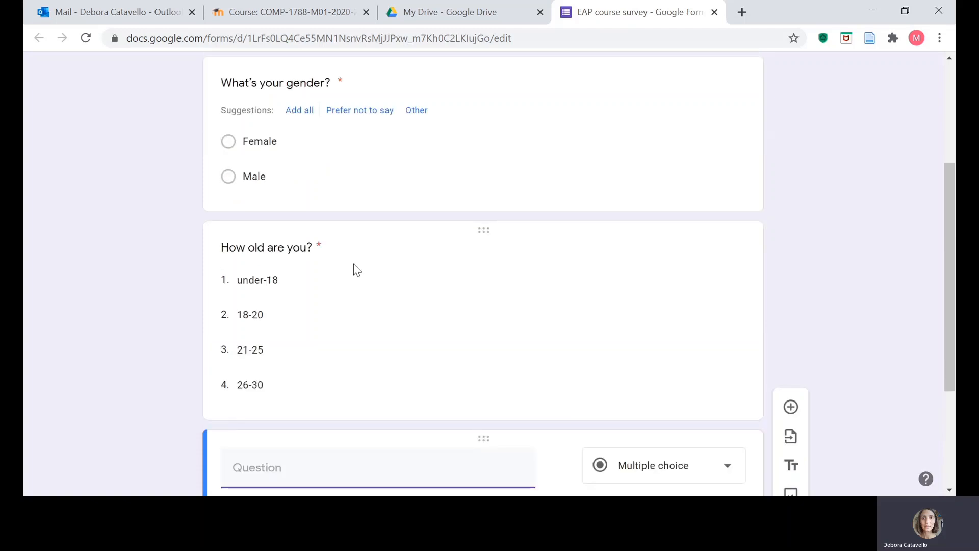
scroll(313, 325, "down", 3)
scroll(325, 220, "up", 3)
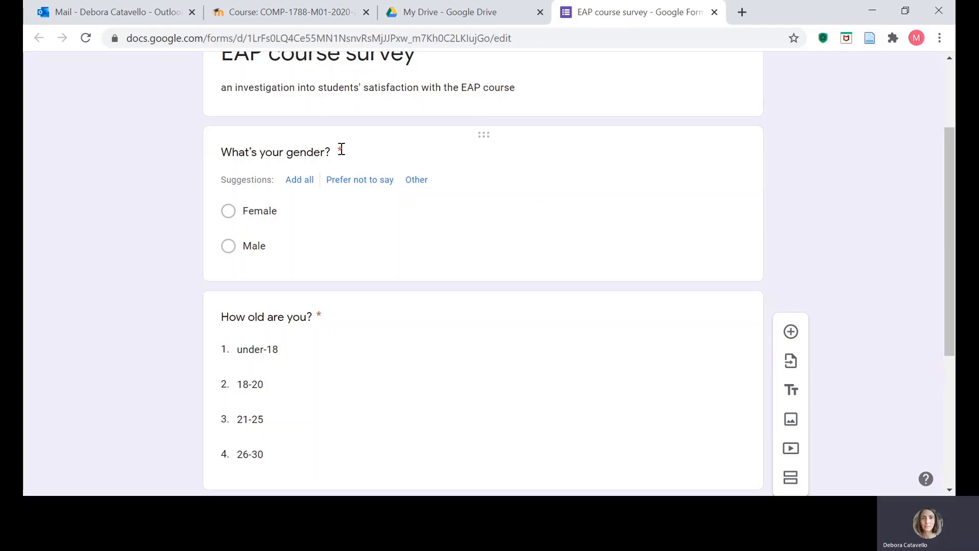
scroll(511, 329, "down", 5)
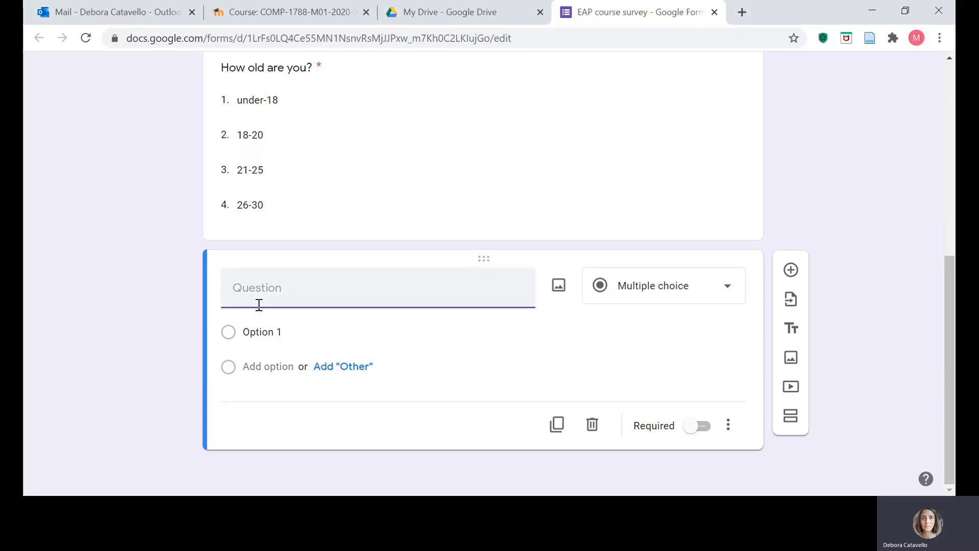
type("3. What is your overall rating of the EAP course?")
left_click_drag(256, 288, 221, 286)
key("BackSpace")
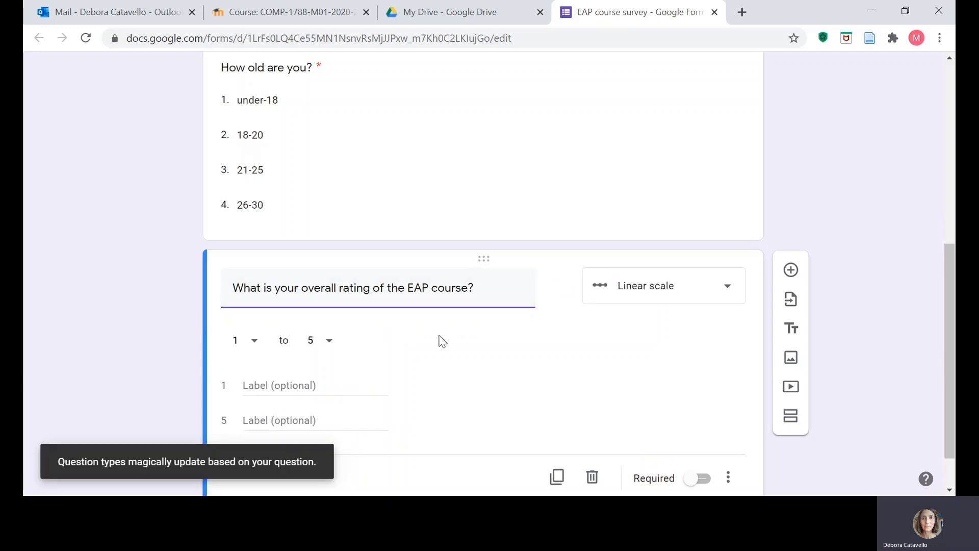
left_click(468, 339)
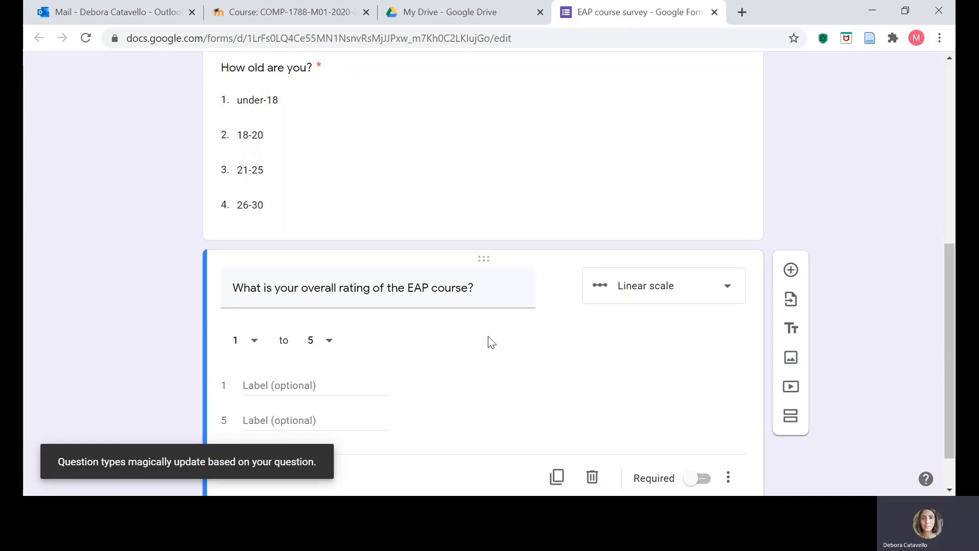
Label the rating scale's 5 as Excellent and its 1 as Poor, and make the question required.
scroll(488, 341, "up", 5)
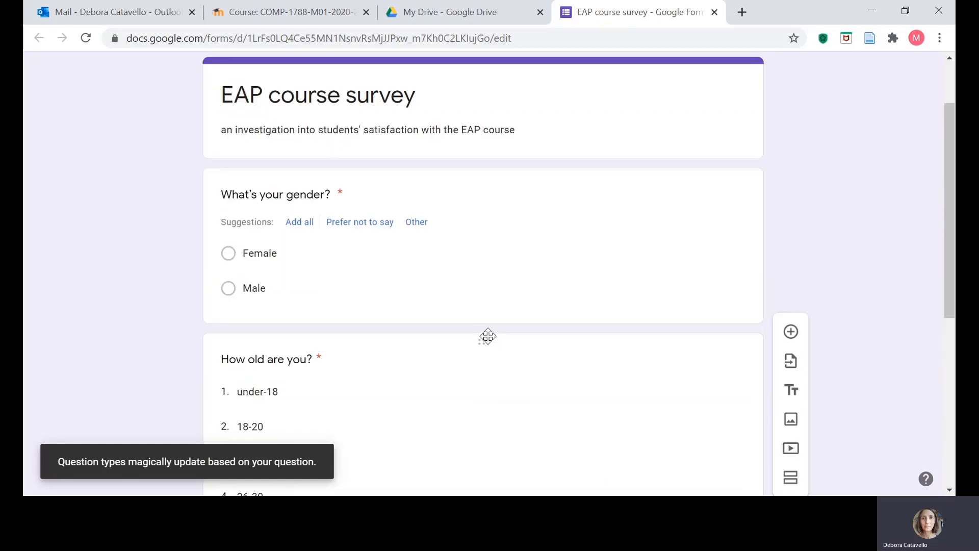
scroll(488, 335, "down", 5)
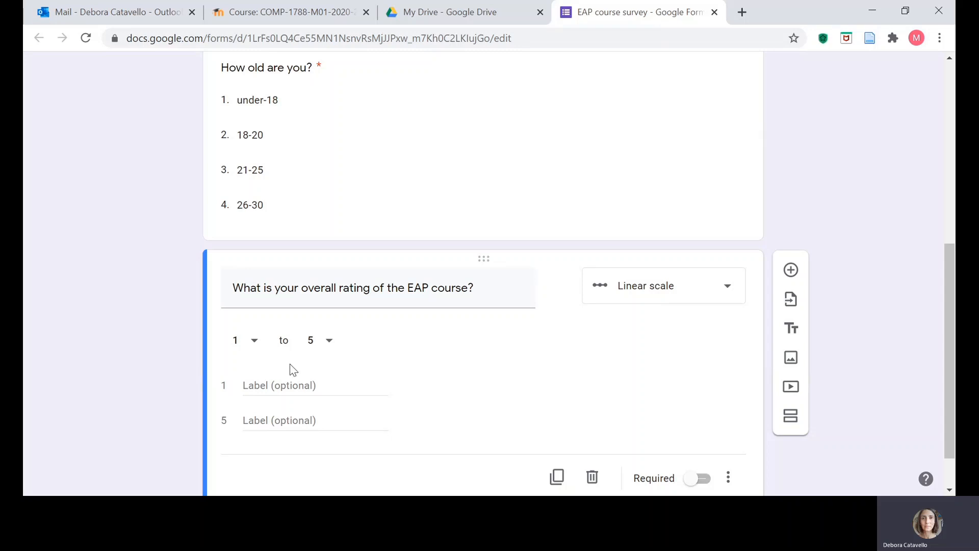
left_click(272, 420)
type("Excellent")
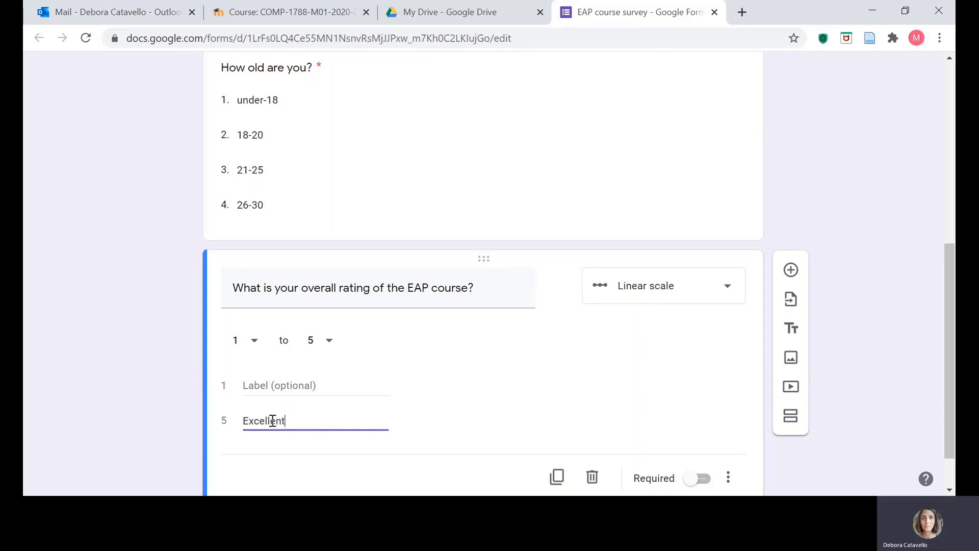
left_click(292, 384)
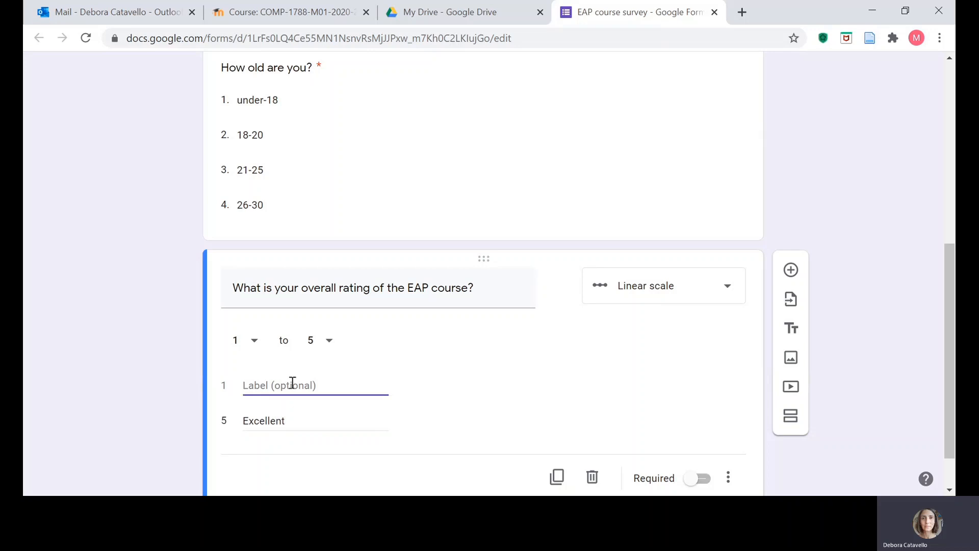
type("Poor")
scroll(586, 403, "down", 1)
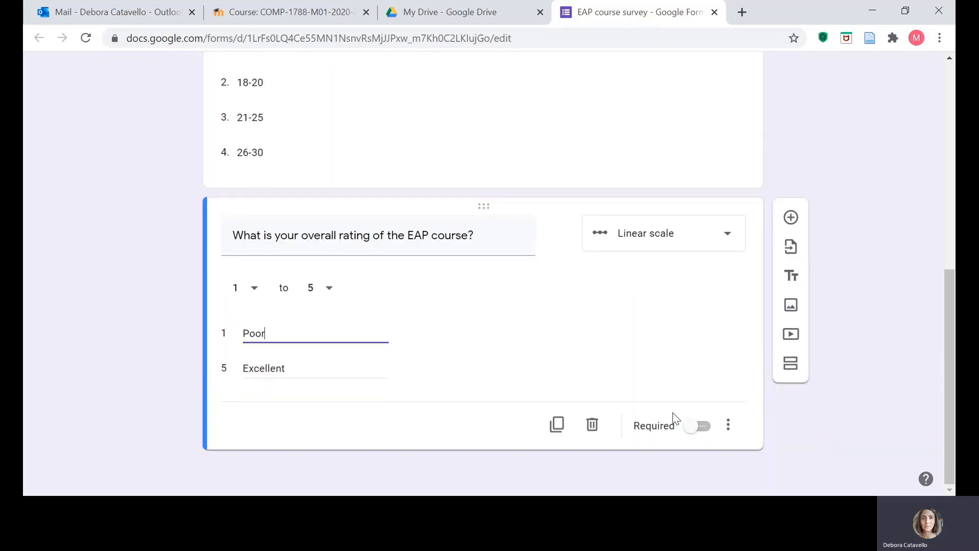
left_click(705, 428)
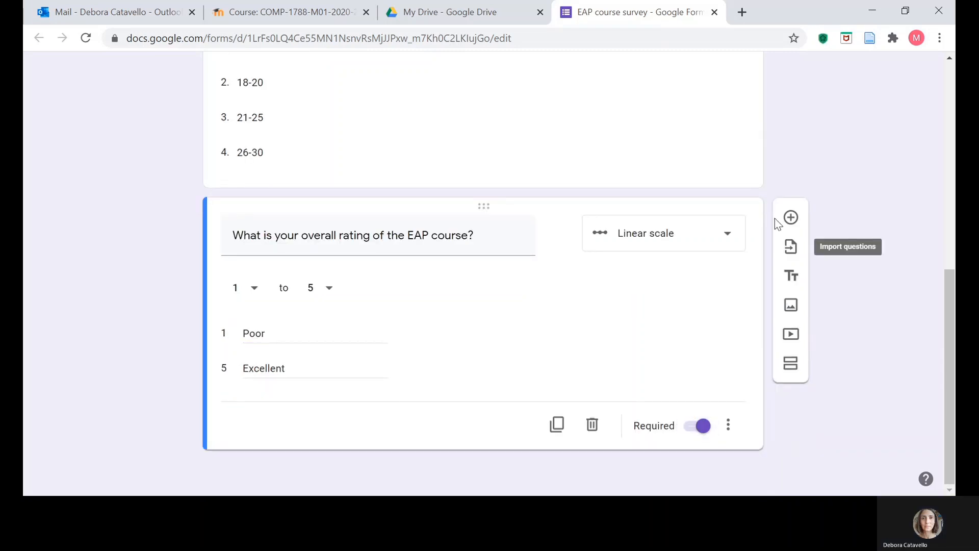
Add a fourth question below the course rating and set its type to Checkboxes.
left_click(791, 218)
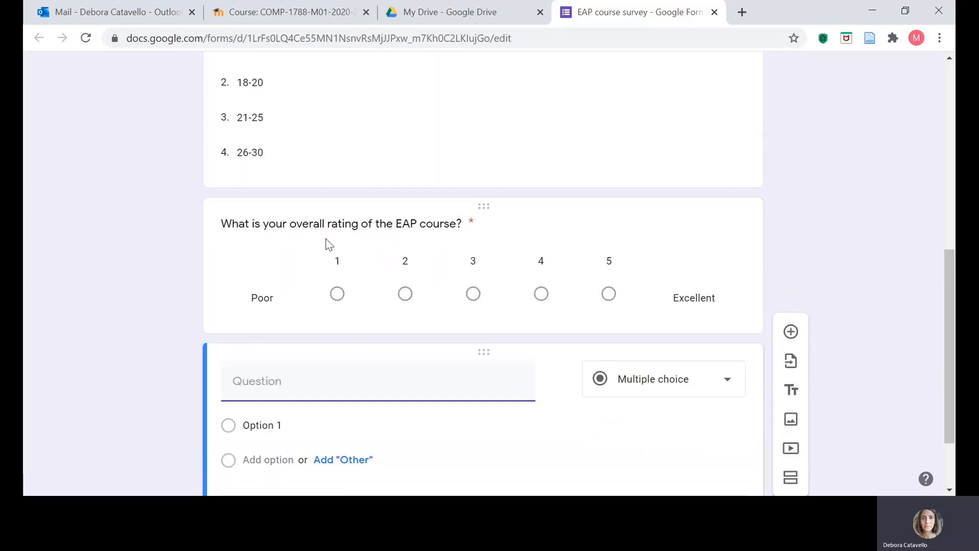
scroll(327, 245, "down", 2)
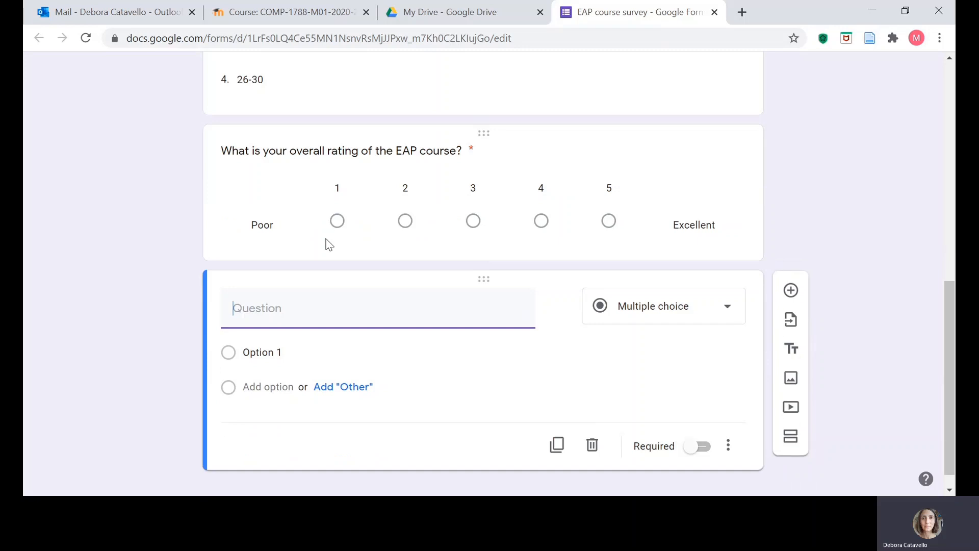
left_click(492, 297)
left_click(712, 311)
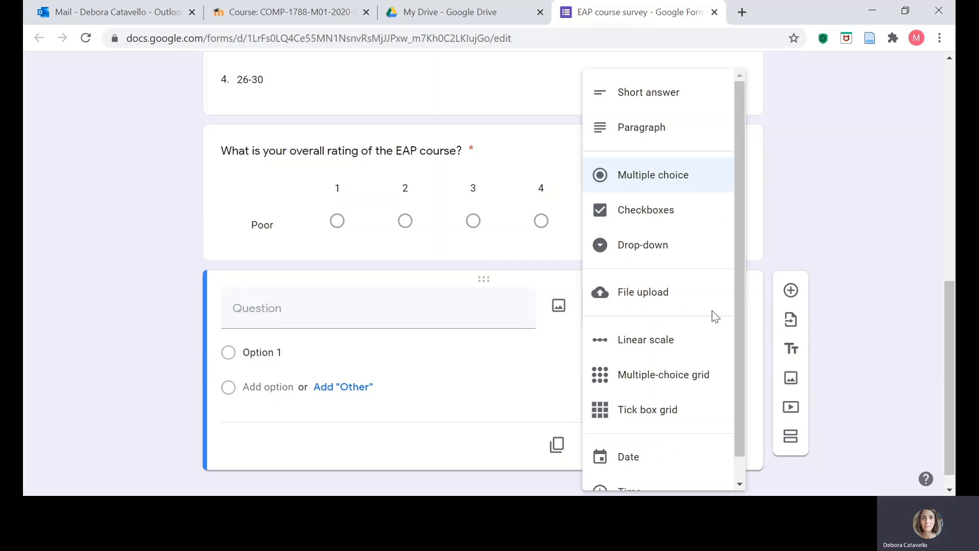
left_click(679, 222)
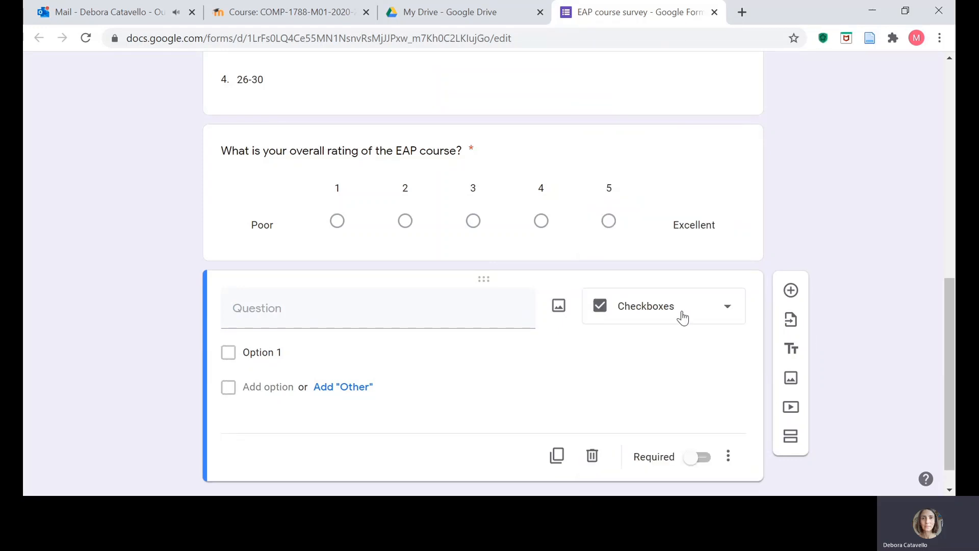
Set the checkbox question's text to "The assignments for EAP" without a leading number.
scroll(683, 316, "up", 8)
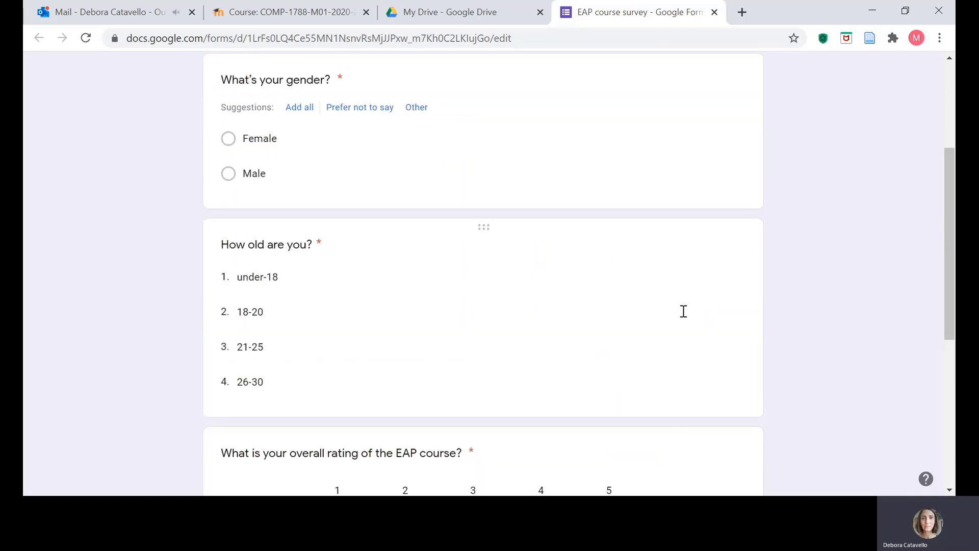
scroll(552, 277, "down", 7)
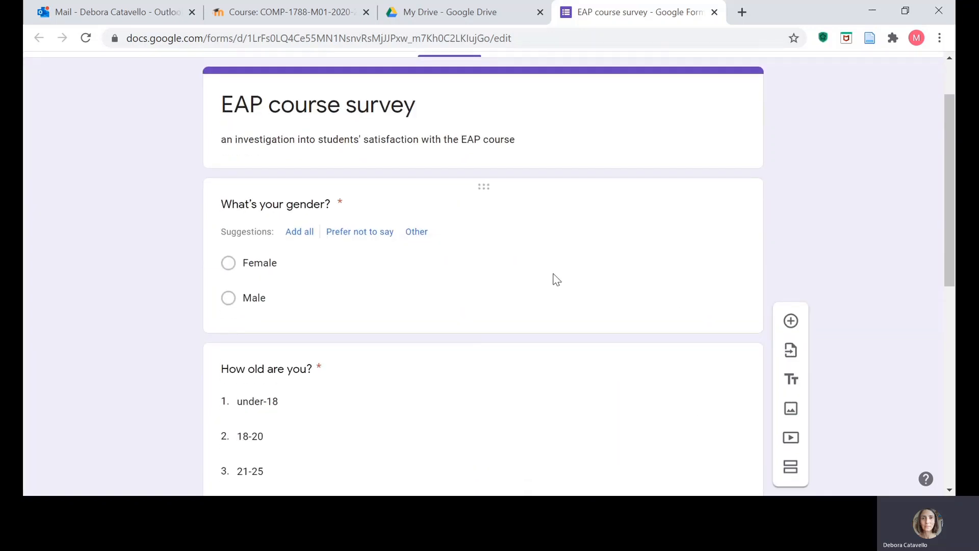
scroll(555, 280, "down", 2)
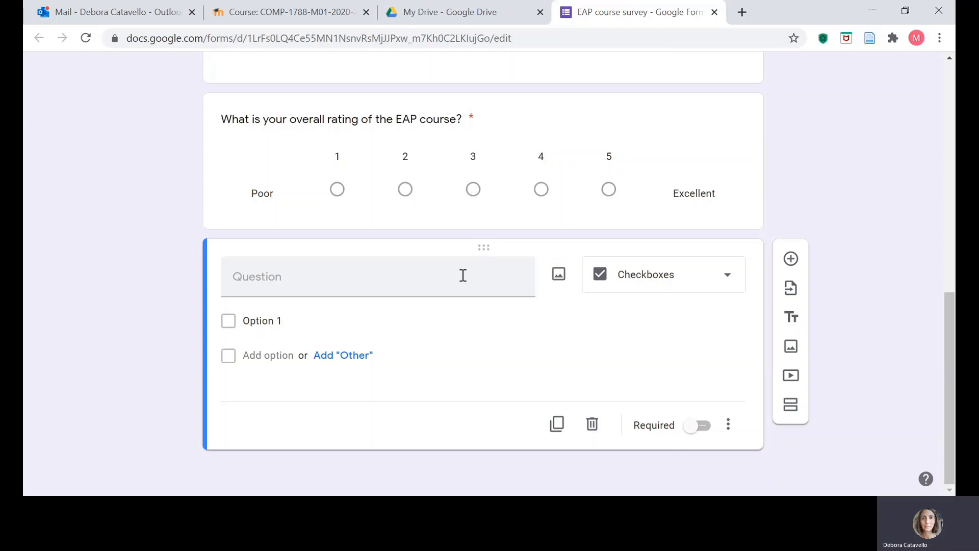
key("alt+Tab")
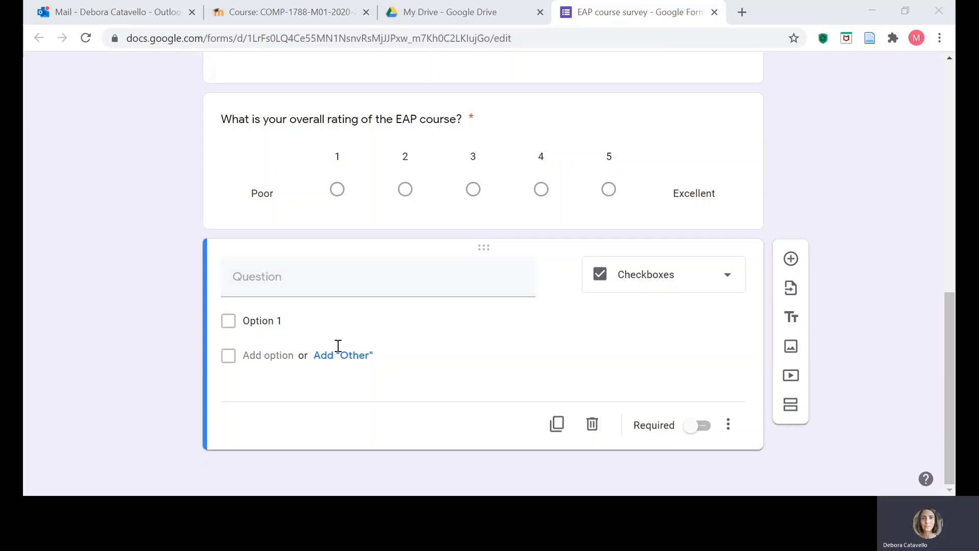
left_click(437, 365)
left_click(336, 287)
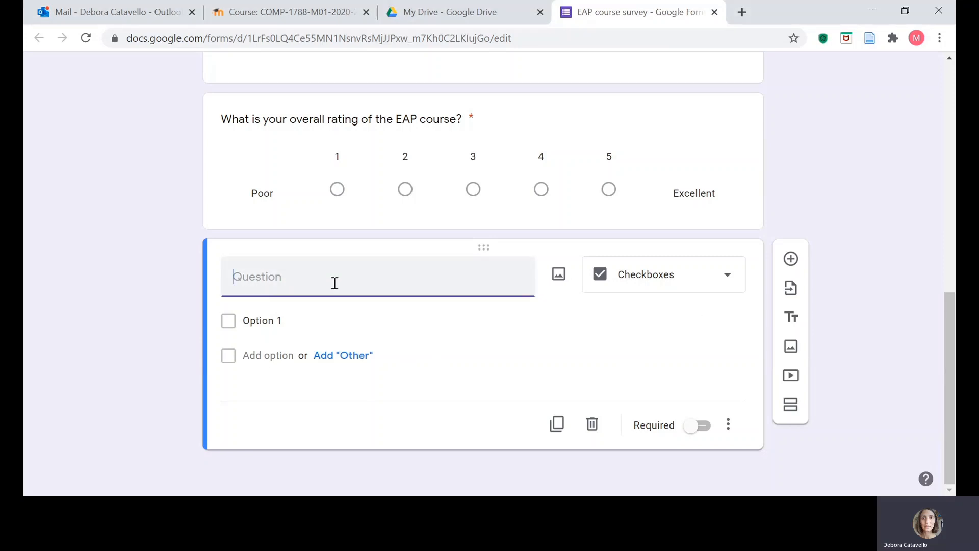
type("4.\tThe assignments for EAP")
left_click_drag(254, 278, 219, 283)
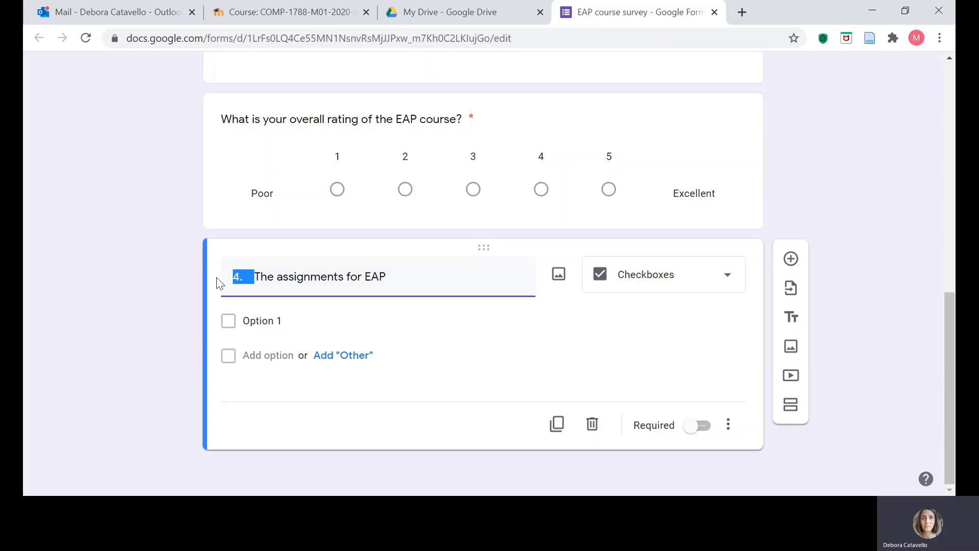
key("BackSpace")
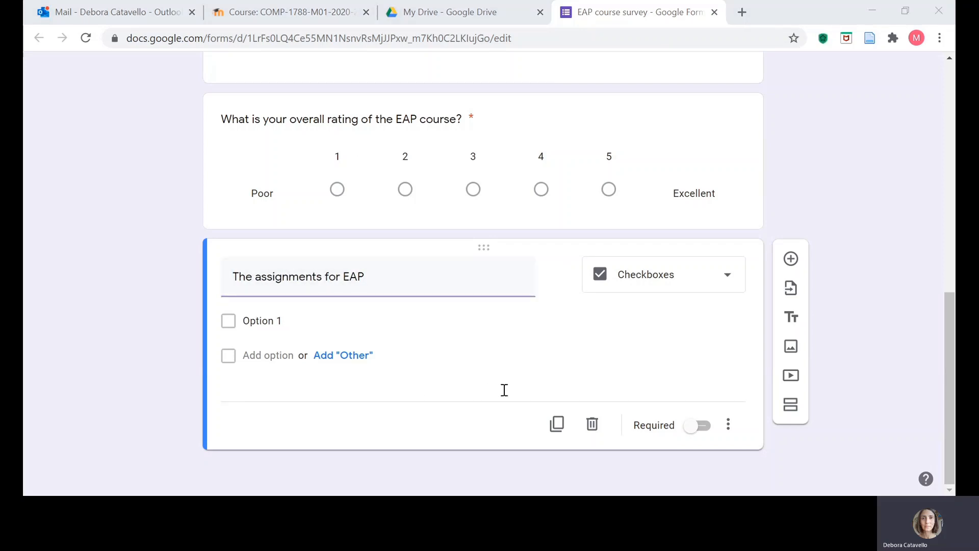
left_click(265, 327)
type("4.\tThe assignments for EAP")
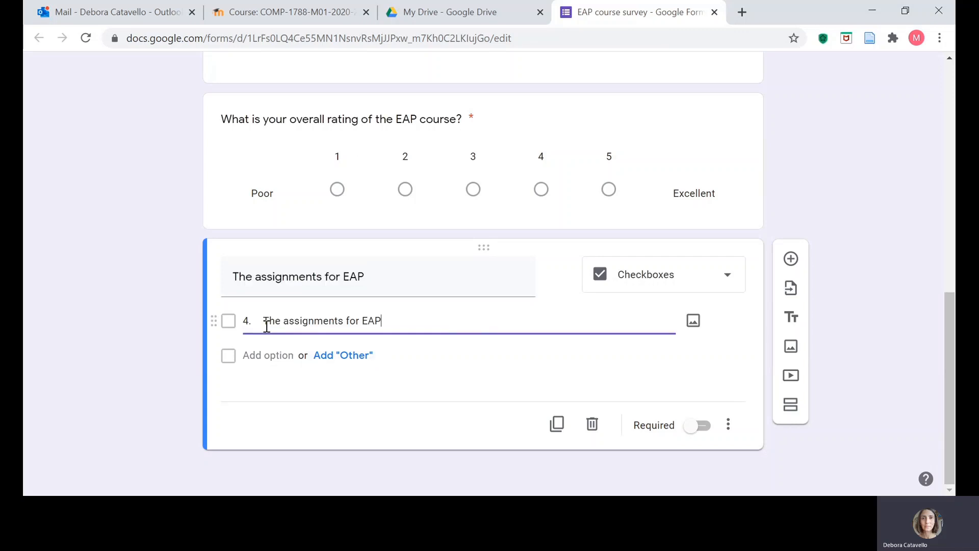
key("ctrl+z")
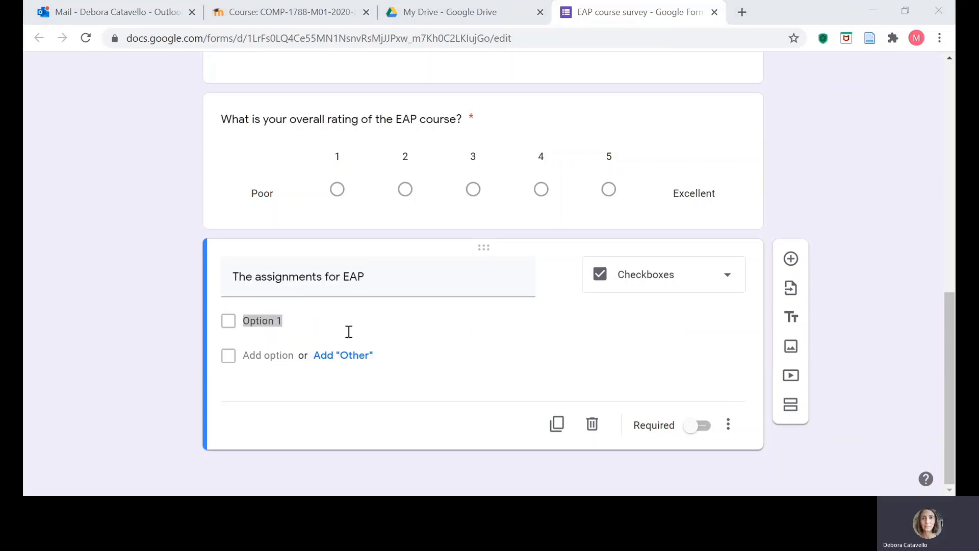
Set the checkbox question's first option to "are relevant to the objectives of the course" without a leading letter.
key("alt+Tab")
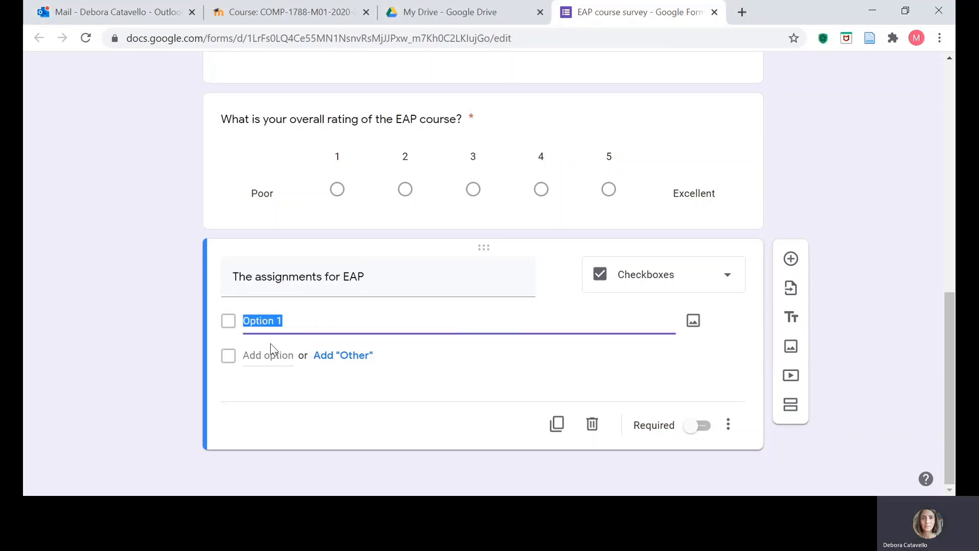
type("a.\tare relevant to the objectives of the course")
left_click_drag(263, 322, 251, 323)
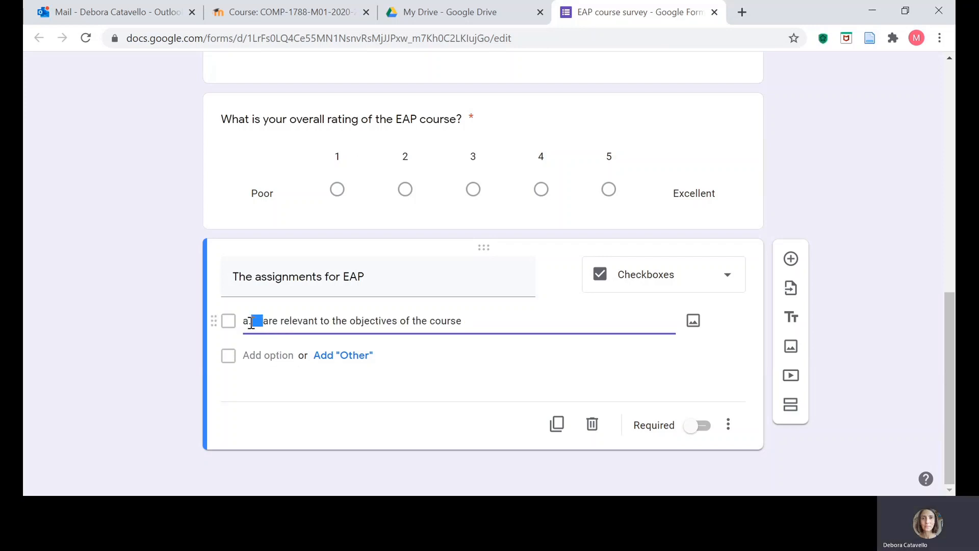
key("BackSpace")
Add a second checkbox option reading "help me grow intellectually" without a leading letter.
key("alt+Tab")
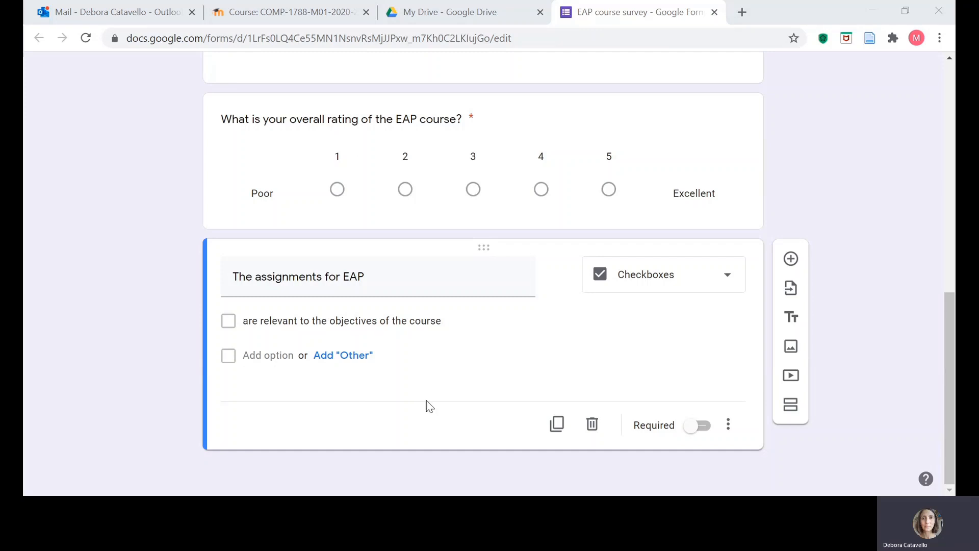
key("alt+Tab")
left_click(265, 354)
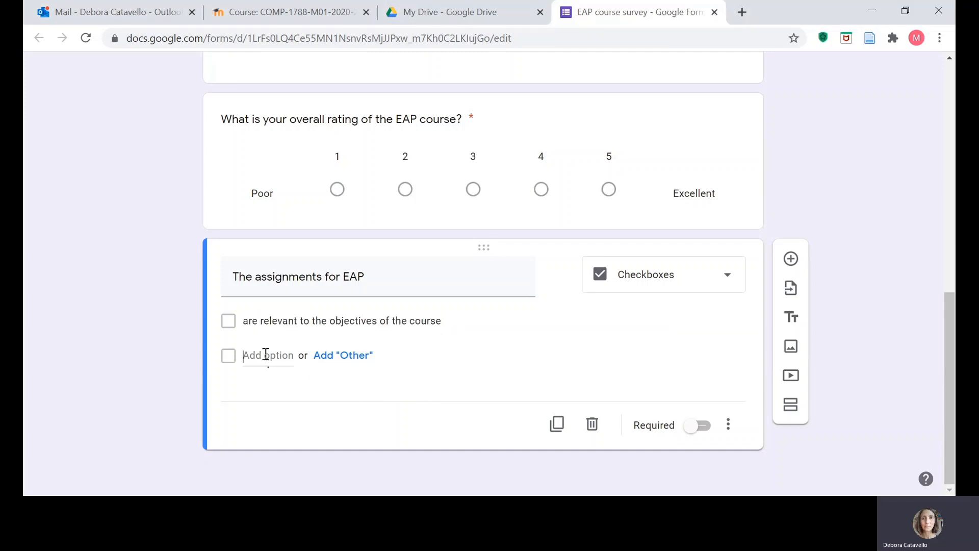
type("b.\thelp me grow intellectually")
left_click_drag(263, 356, 242, 356)
key("BackSpace")
Add a third checkbox option reading "not are relevant to the objectives of the course" without a leading letter.
key("alt+Tab")
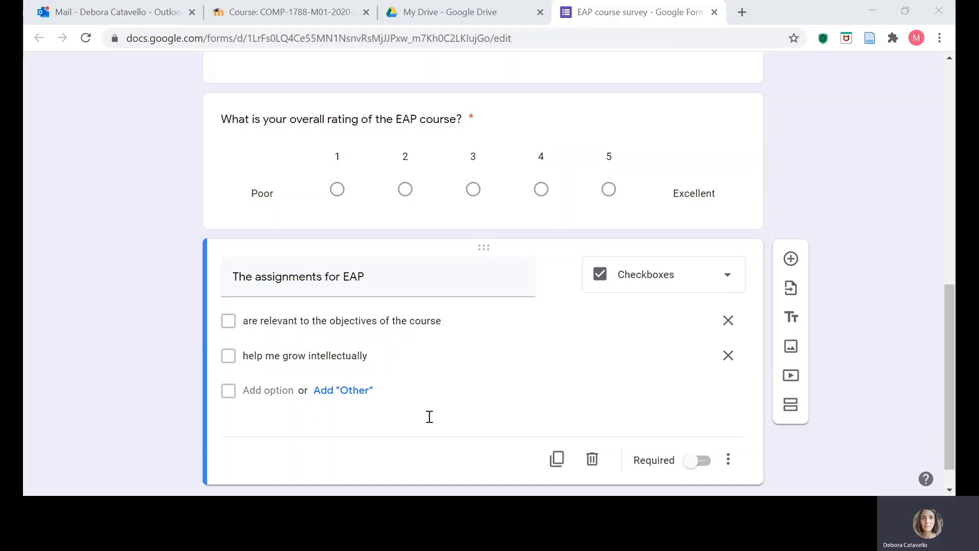
key("alt+Tab")
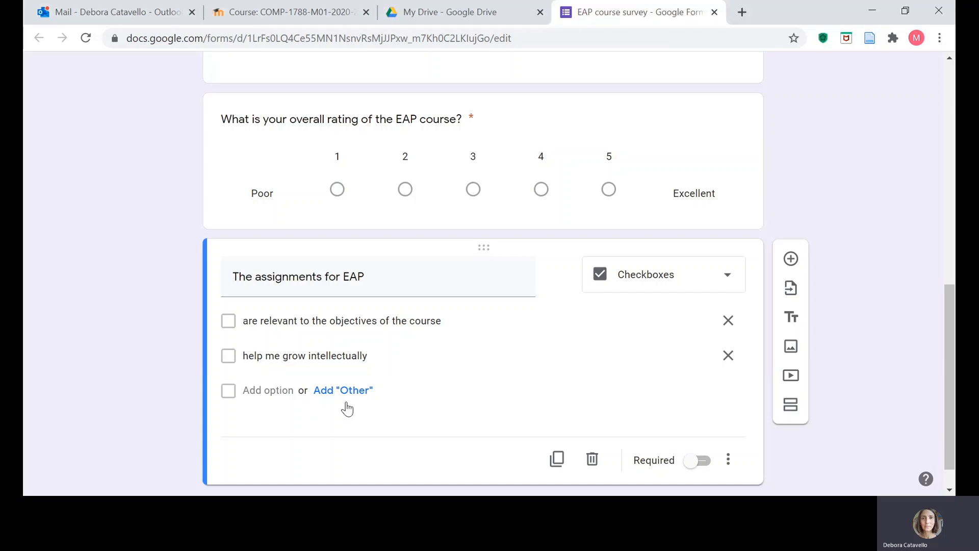
left_click(260, 390)
type("c.\tnot are relevant to the objectives of the course")
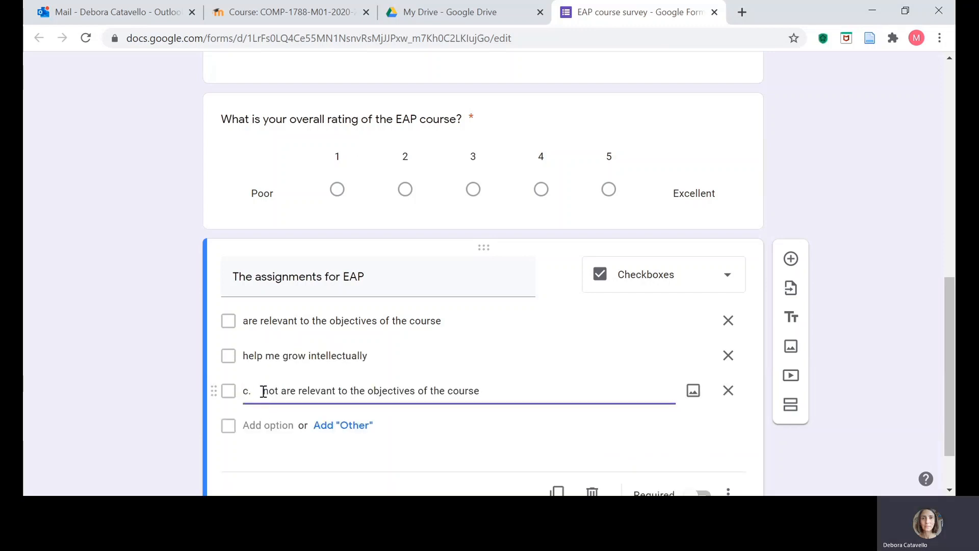
left_click_drag(261, 391, 241, 393)
key("BackSpace")
Add a fourth checkbox option reading "are excessive" without a leading letter, and make the assignments question required.
key("alt+Tab")
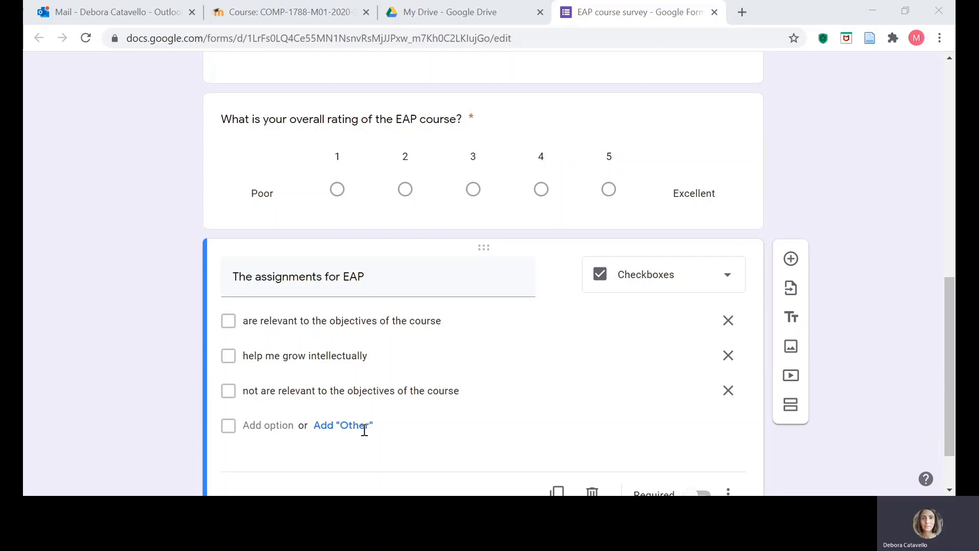
key("alt+Tab")
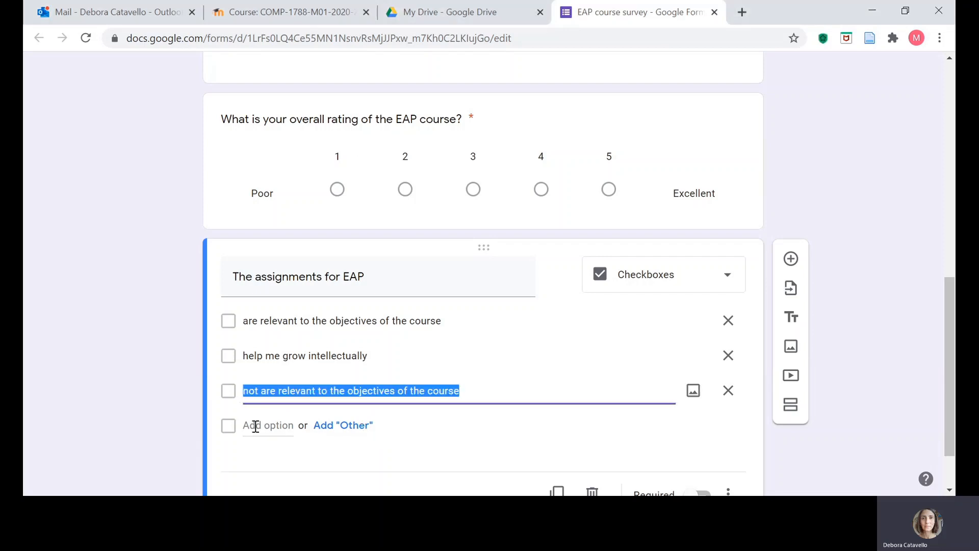
left_click(256, 425)
type("d. are excessive")
left_click_drag(261, 426, 242, 425)
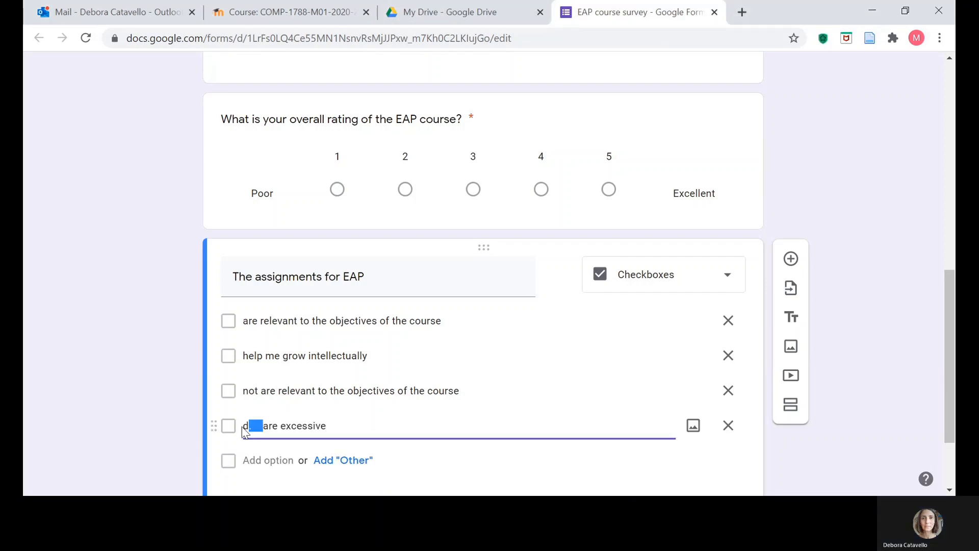
key("BackSpace")
left_click(846, 327)
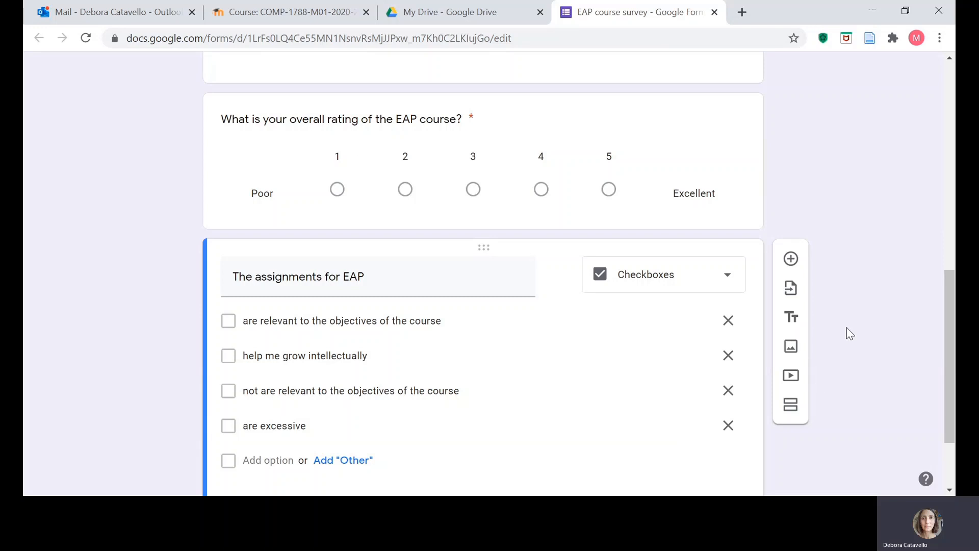
scroll(700, 371, "down", 2)
left_click(693, 425)
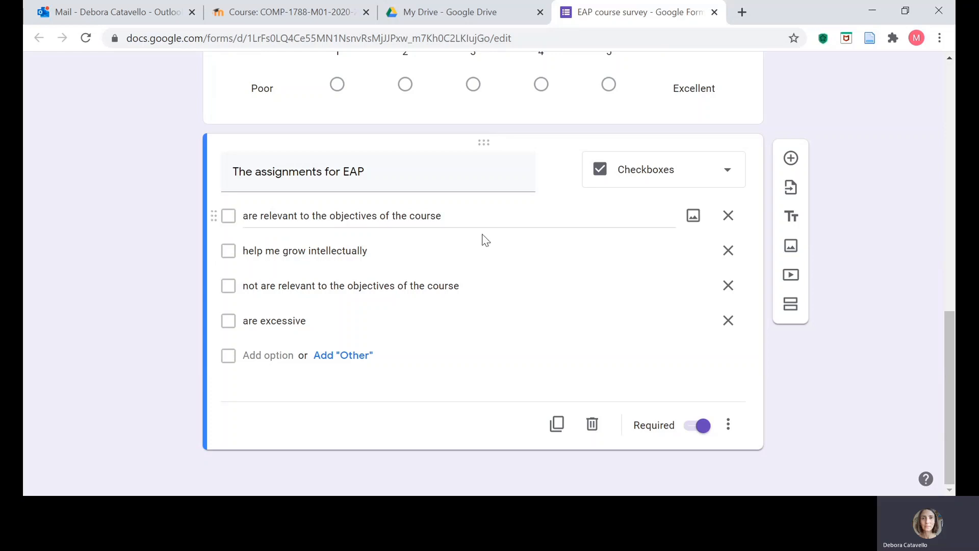
Review all the survey's questions from the title to the assignments, including the answer type and options of the age question.
scroll(749, 258, "up", 10)
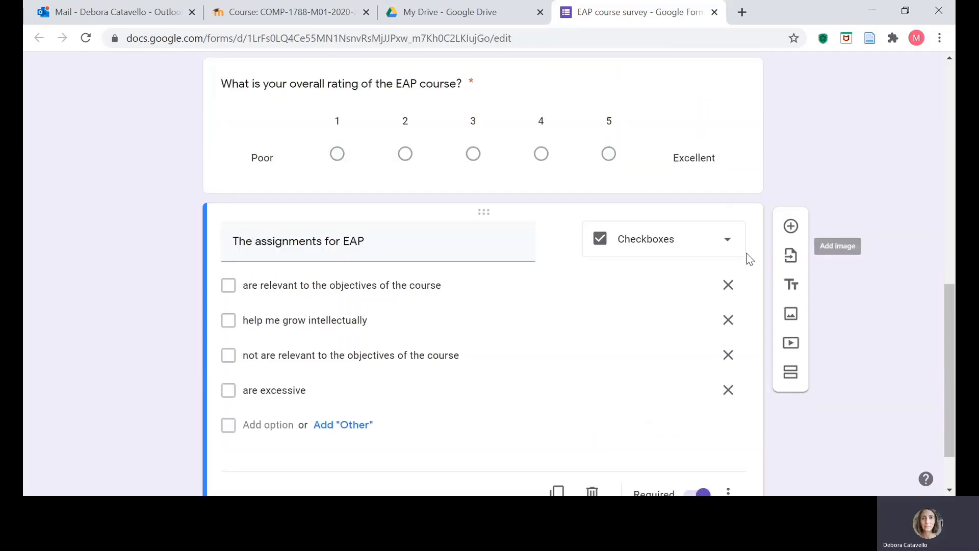
scroll(392, 237, "down", 6)
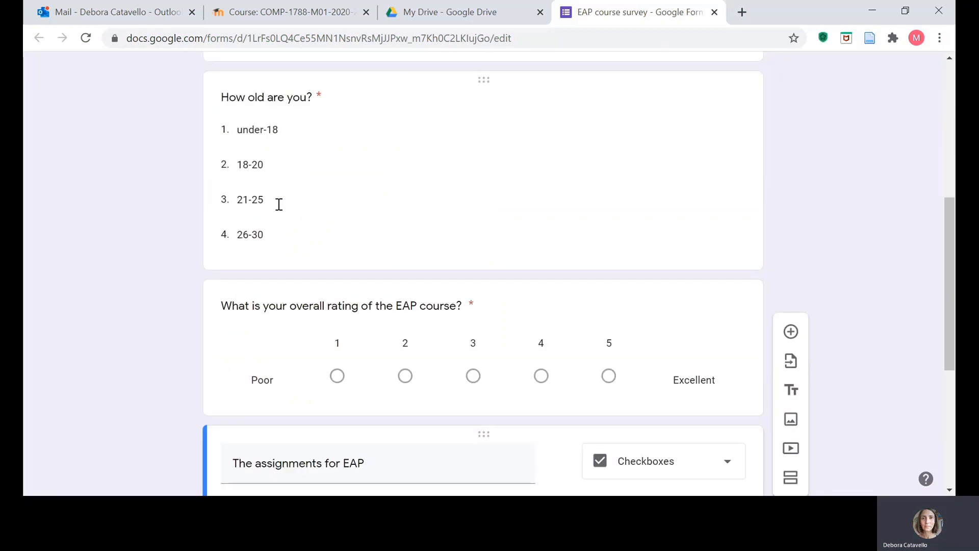
scroll(279, 204, "up", 1)
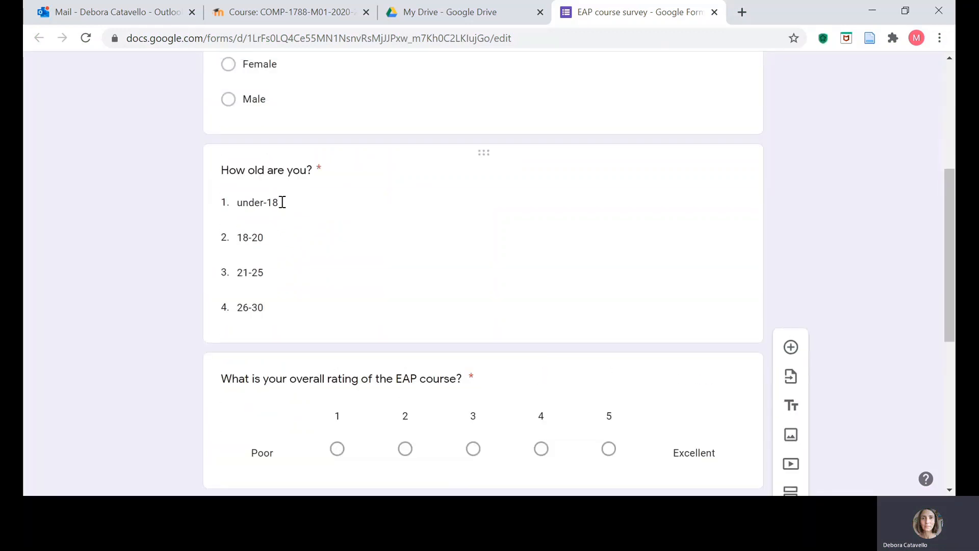
left_click(481, 154)
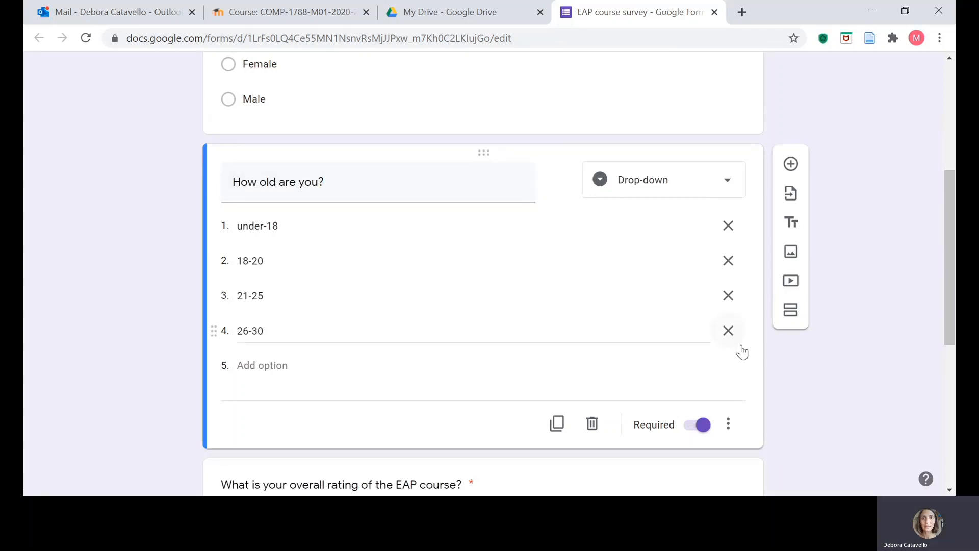
scroll(740, 351, "up", 3)
scroll(741, 350, "up", 1)
scroll(740, 344, "down", 10)
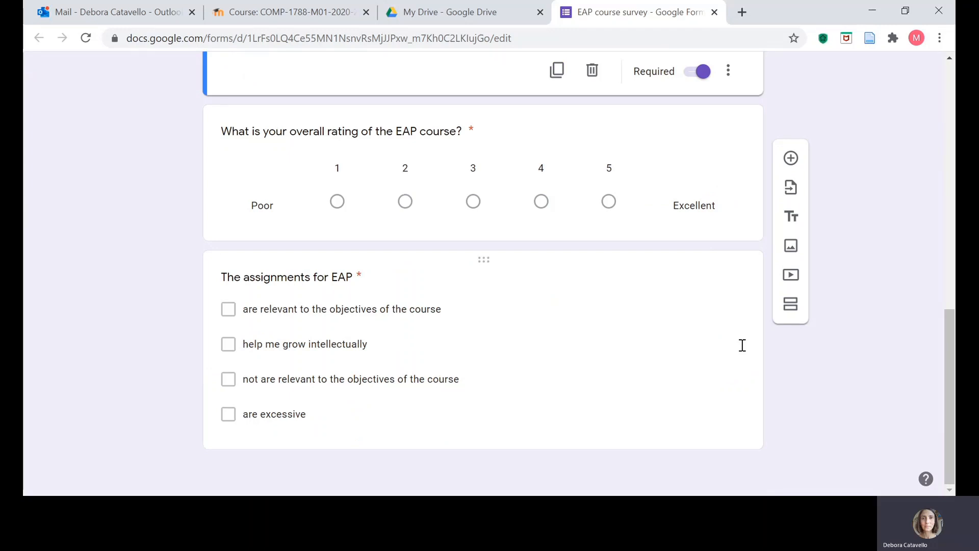
scroll(742, 345, "up", 3)
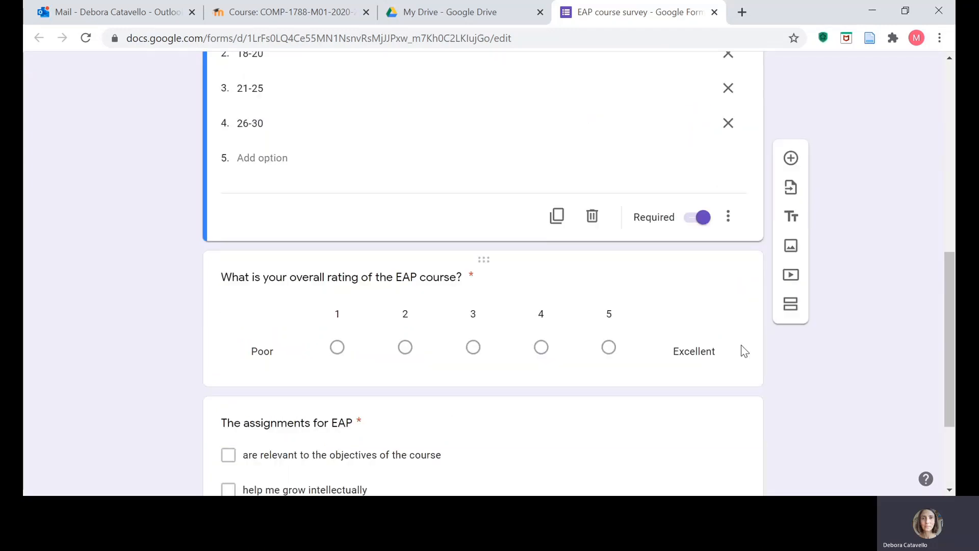
scroll(741, 346, "up", 3)
scroll(742, 351, "up", 3)
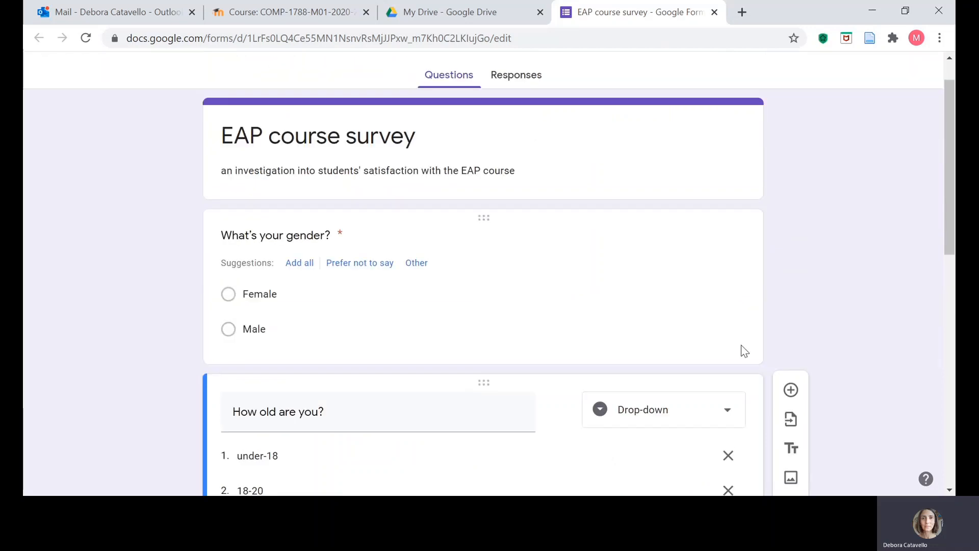
scroll(741, 351, "down", 6)
scroll(741, 351, "down", 3)
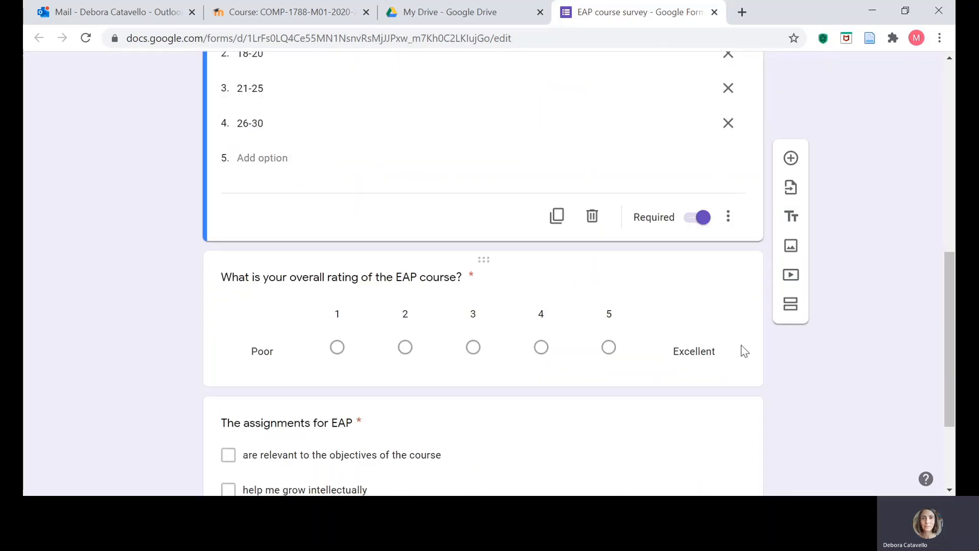
scroll(742, 345, "up", 10)
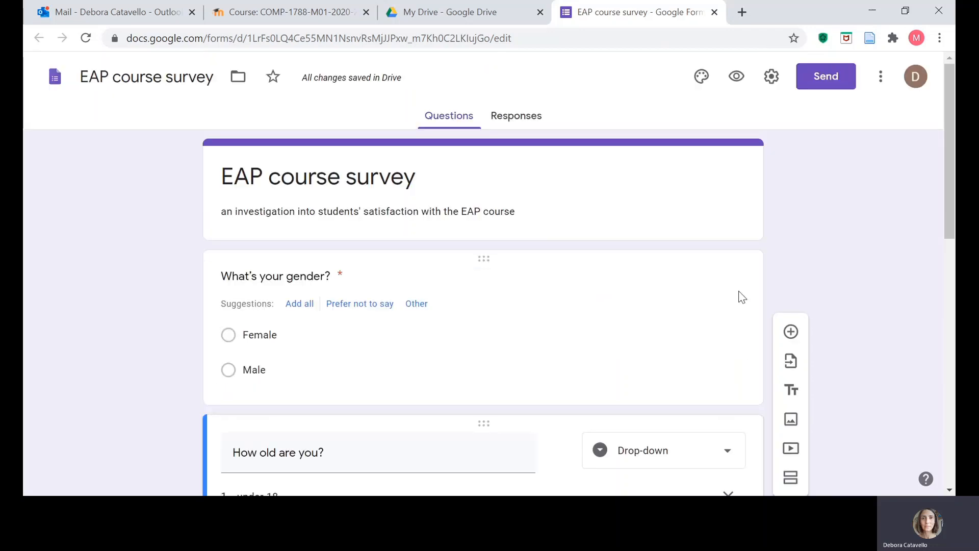
Preview the survey as a respondent and check the choices offered under "How old are you?" without picking one.
left_click(736, 77)
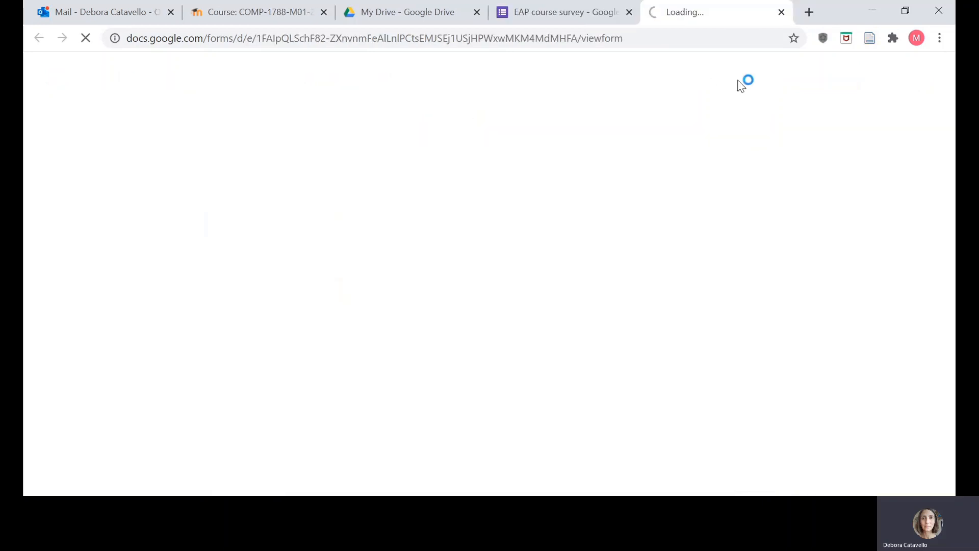
scroll(489, 332, "down", 5)
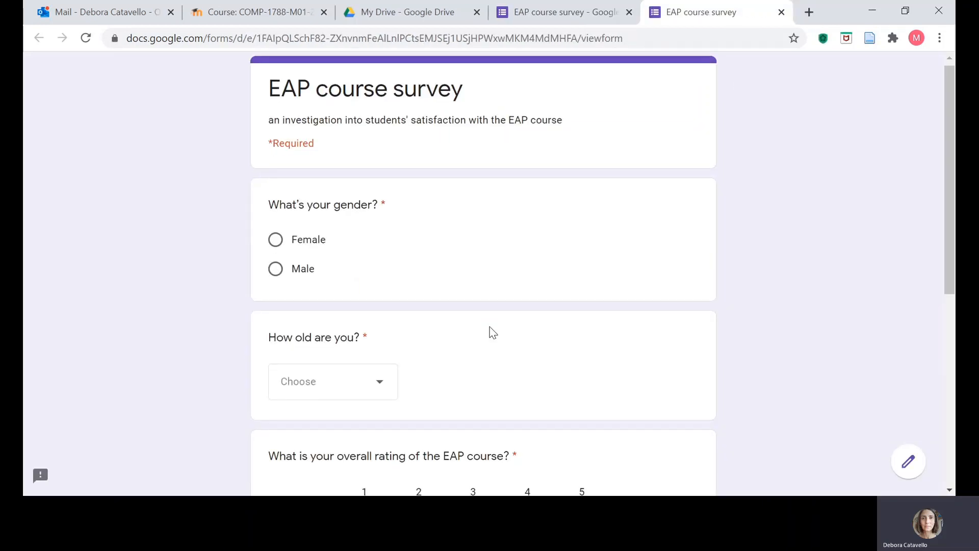
scroll(412, 312, "up", 3)
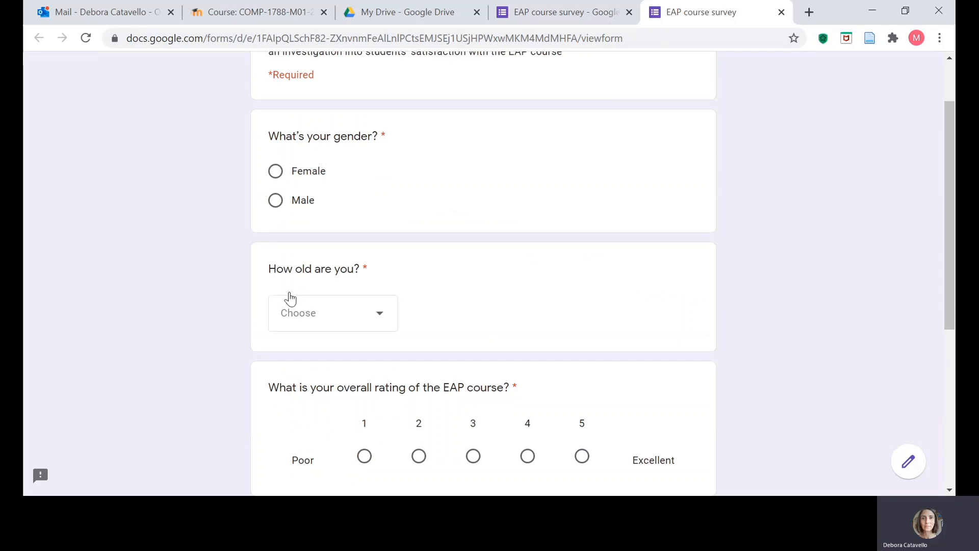
left_click(388, 317)
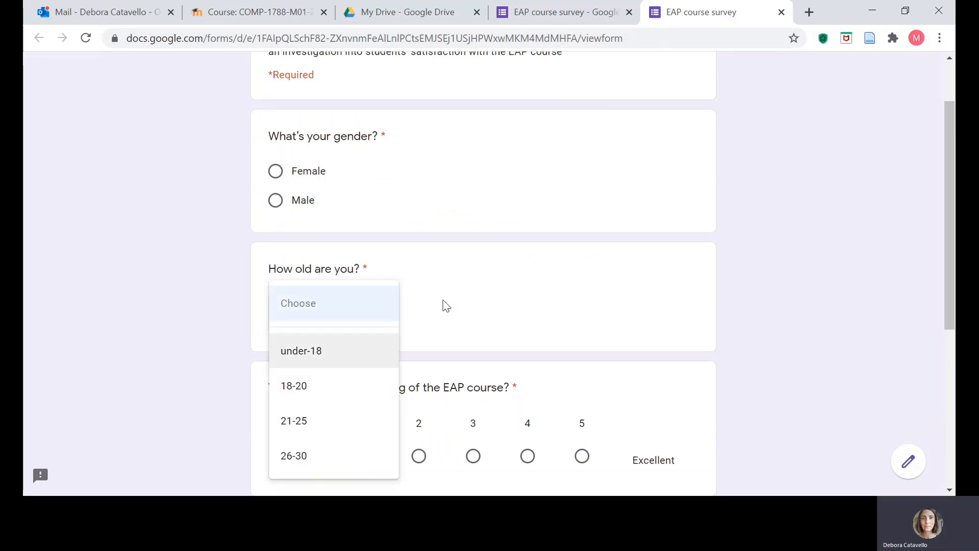
left_click(533, 306)
Try the assignments question in the preview by ticking "are relevant to the objectives of the course" and "help me grow intellectually".
scroll(533, 306, "down", 4)
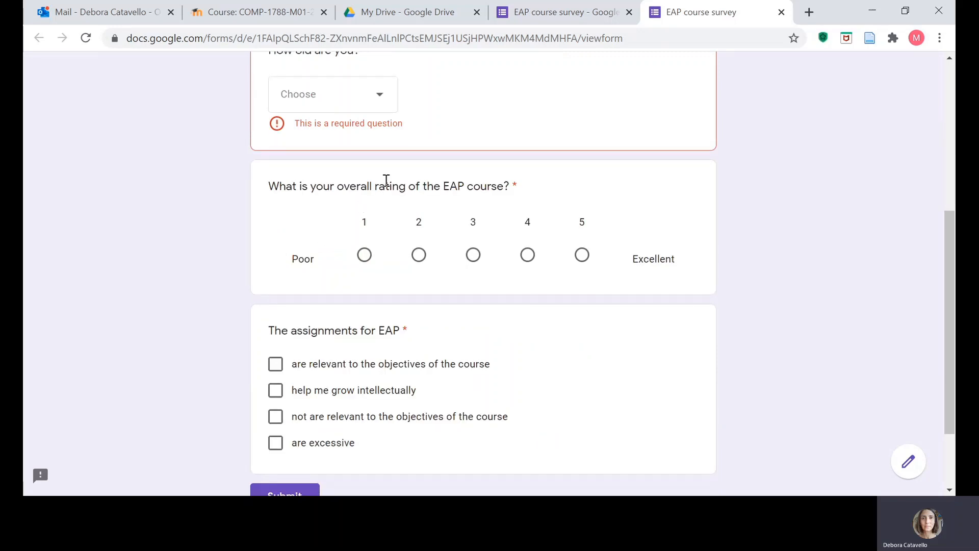
scroll(509, 284, "down", 2)
left_click(275, 265)
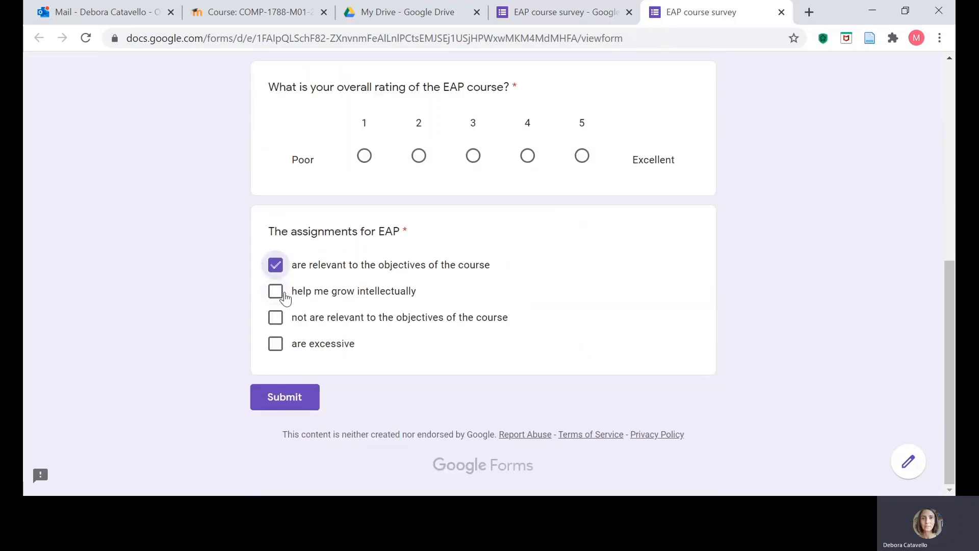
left_click(275, 291)
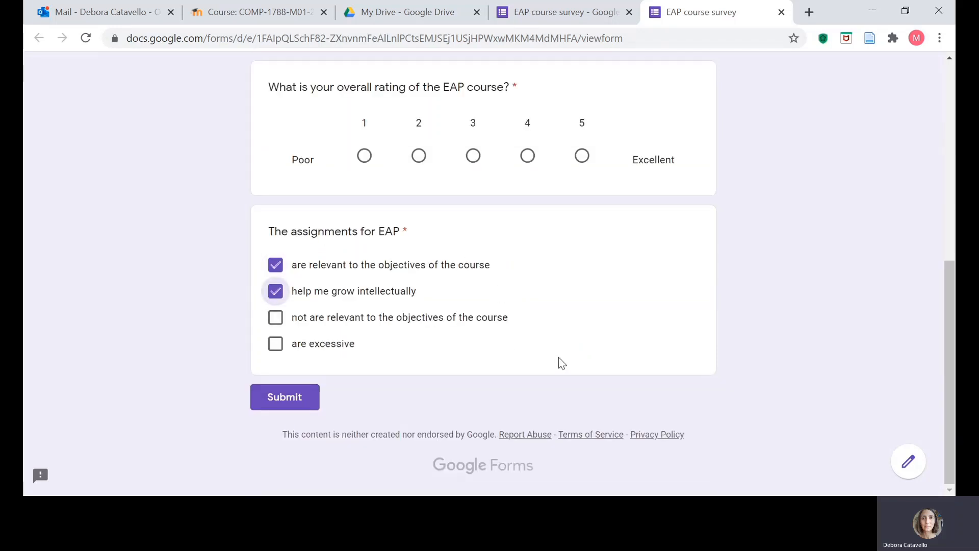
In the form editor, add a Multiple-choice grid after the age question, asking "To what extent do you agree/disagree with the following statements?".
left_click(554, 12)
scroll(575, 311, "down", 10)
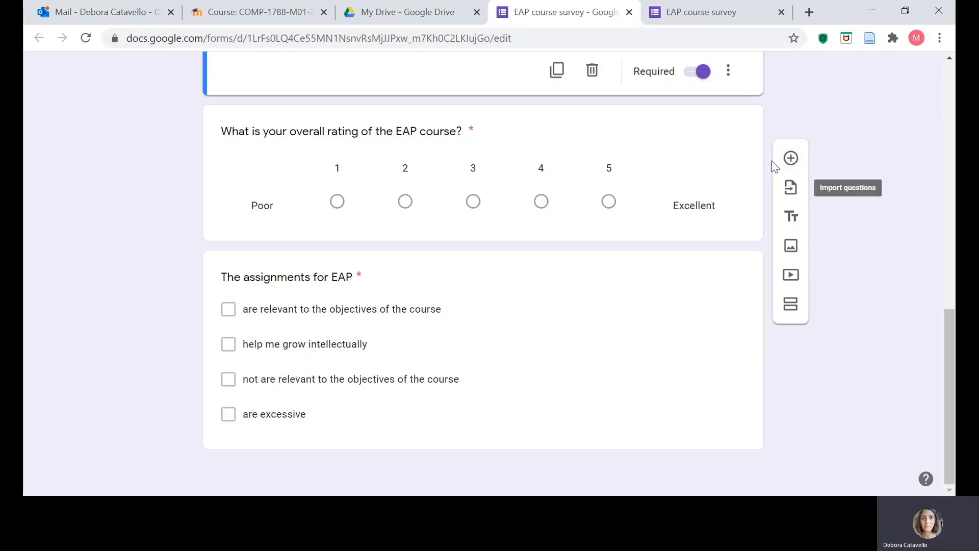
left_click(789, 160)
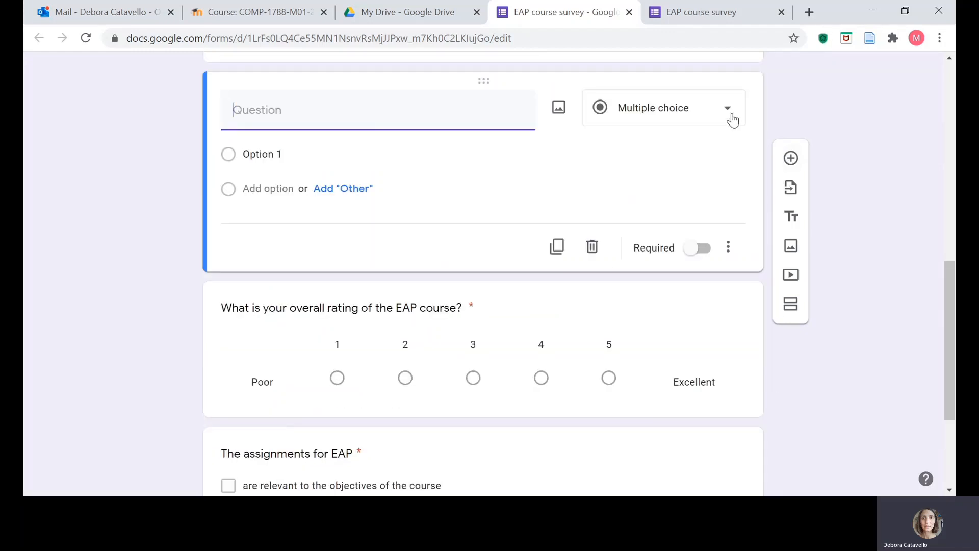
left_click(732, 119)
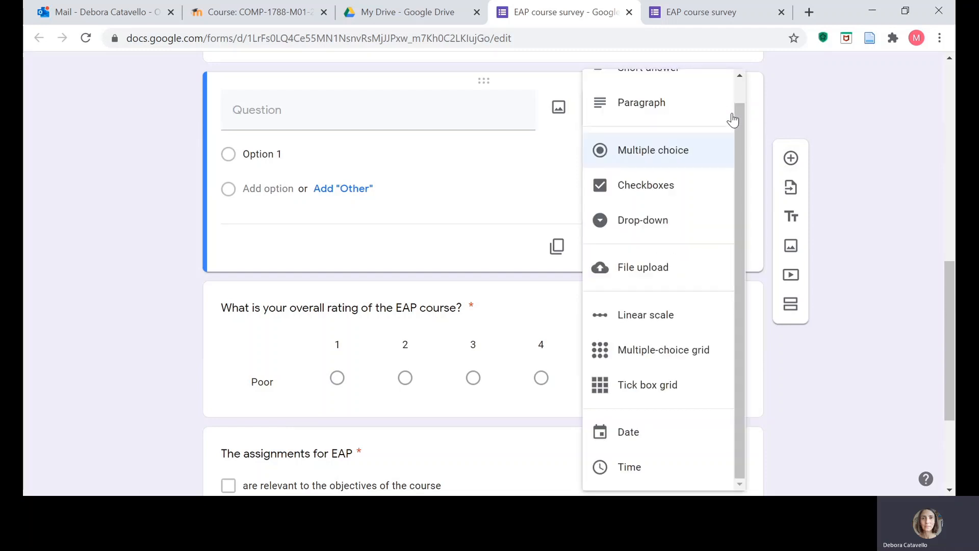
left_click(706, 355)
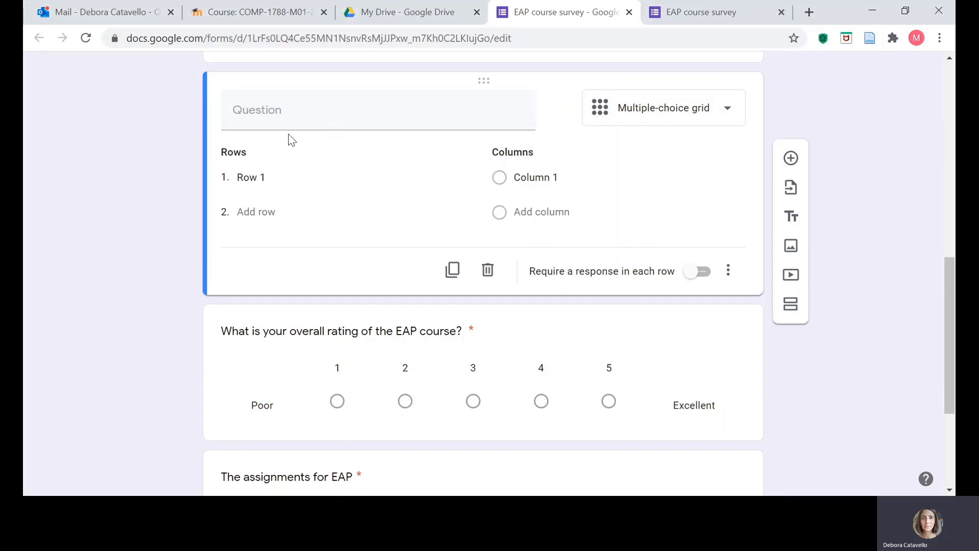
left_click(275, 115)
type("To what extent do you agree/disagree with the following statements?")
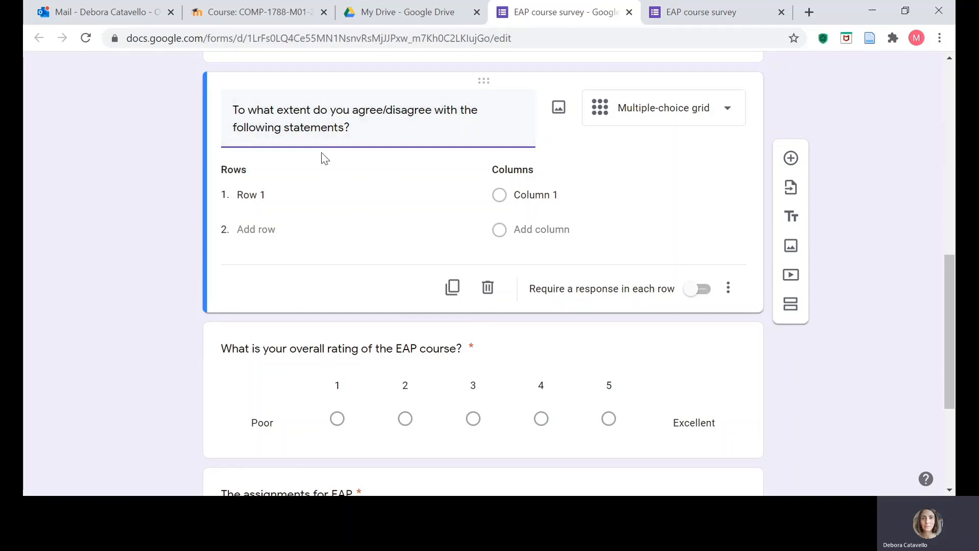
Set the grid's first row to "I can see how the EAP course will help me succeed in my future studies", without a list letter.
left_click_drag(276, 194, 240, 181)
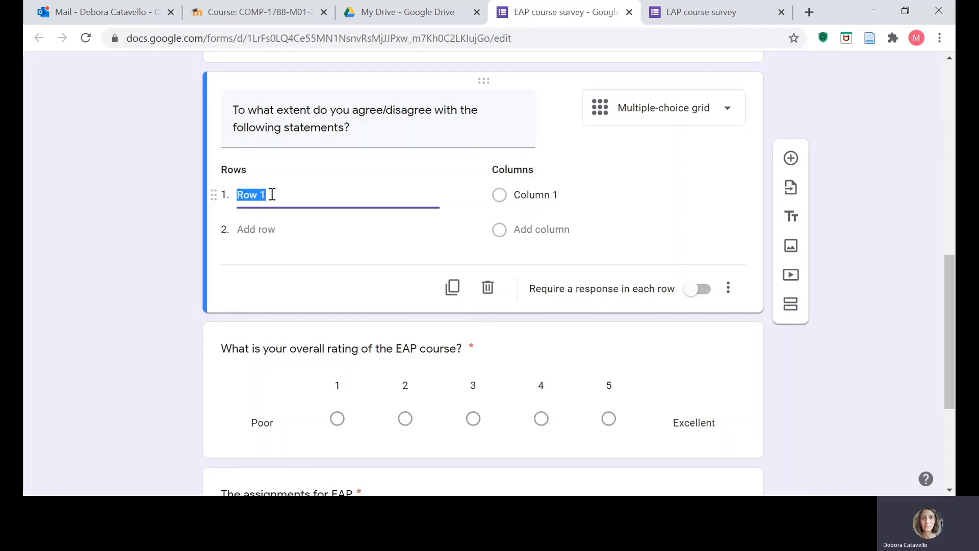
key("alt+Tab")
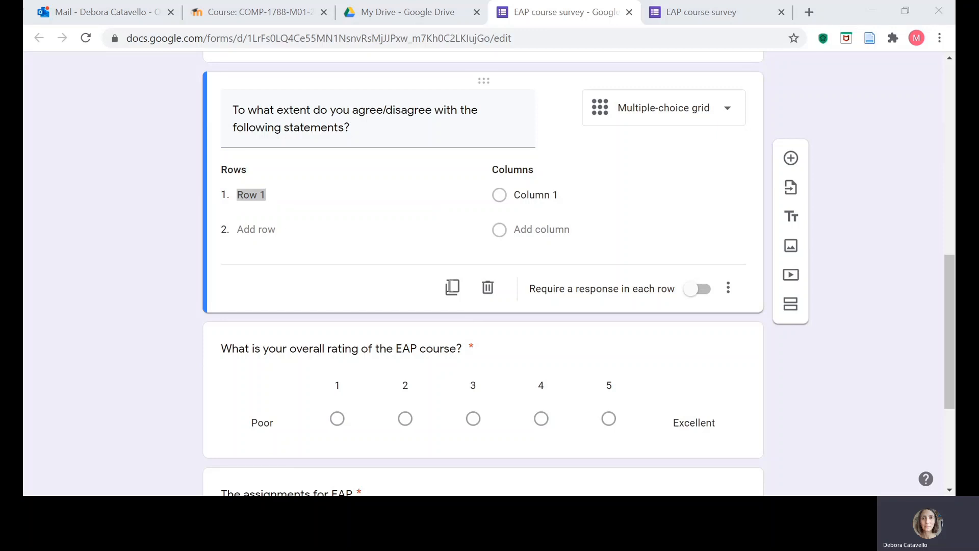
key("alt+Tab")
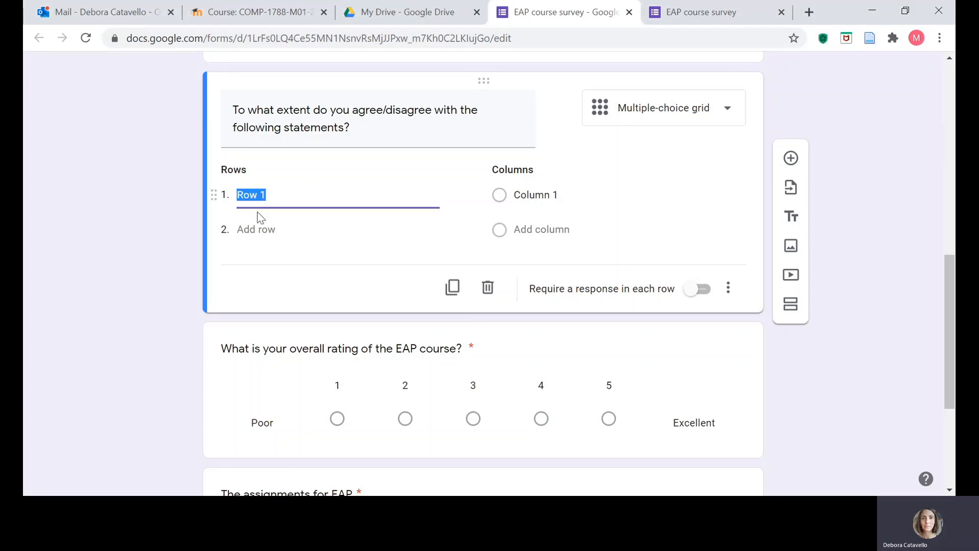
key("ctrl+v")
left_click_drag(257, 197, 236, 198)
key("BackSpace")
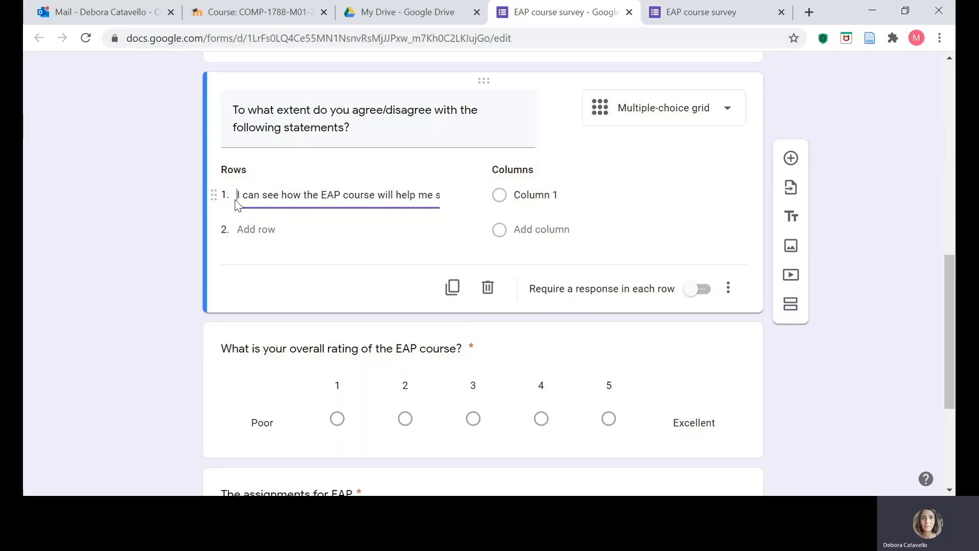
Add the second row statement "I think lessons are pitched at the right level", removing its "b." prefix.
key("alt+Tab")
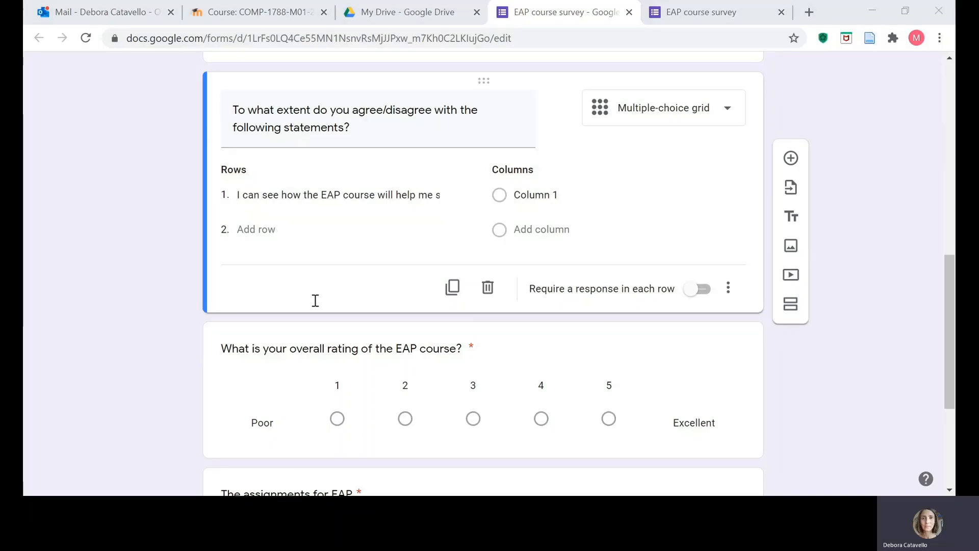
key("alt+Tab")
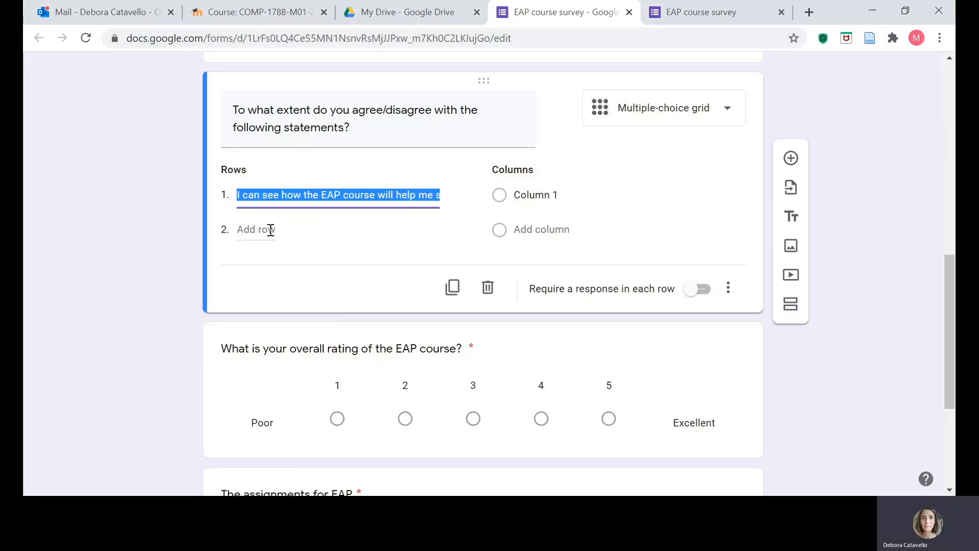
left_click(268, 229)
key("ctrl+v")
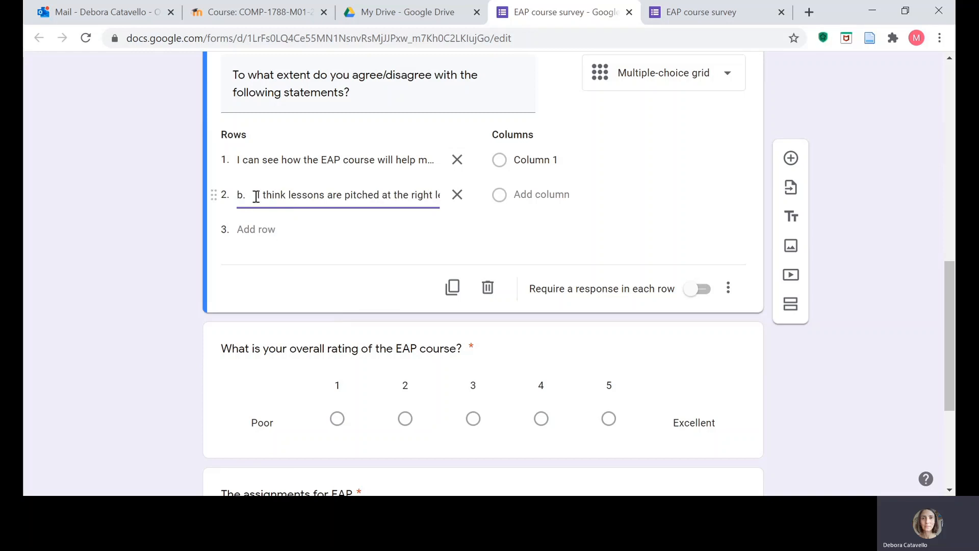
left_click_drag(256, 195, 232, 200)
key("BackSpace")
Add the third row statement "I feel I can engage with my class tutor", removing its "c." prefix.
left_click(244, 229)
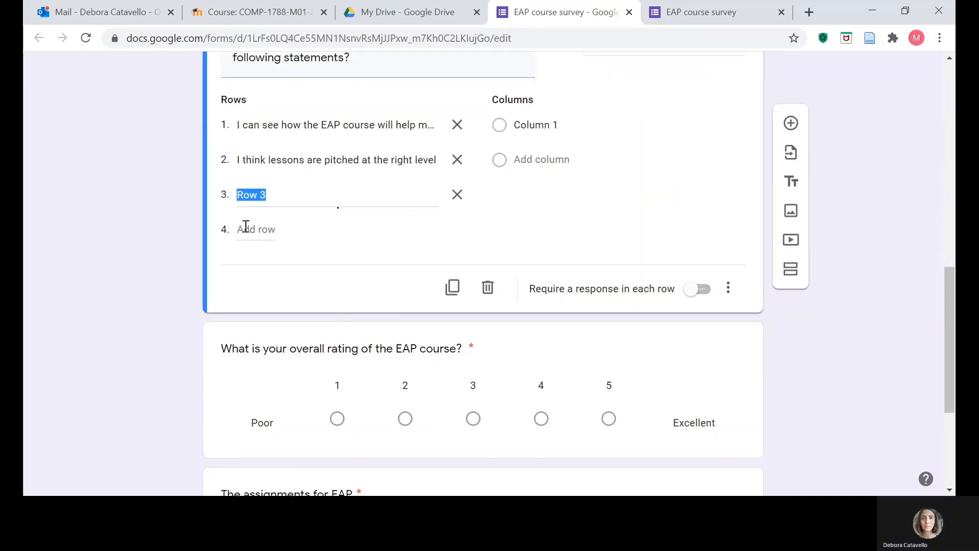
key("alt+Tab")
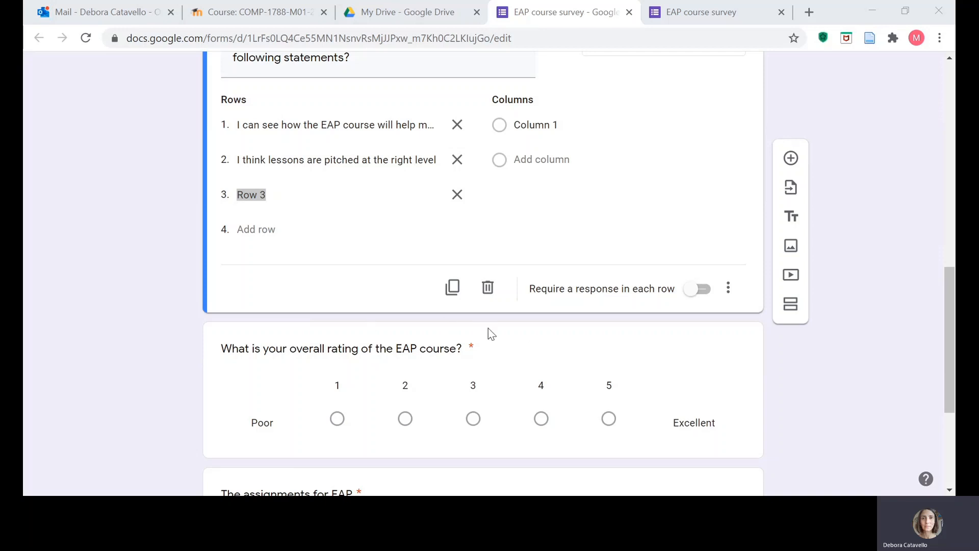
key("alt+Tab")
type("c.\tI feel I can engage with my class tutor")
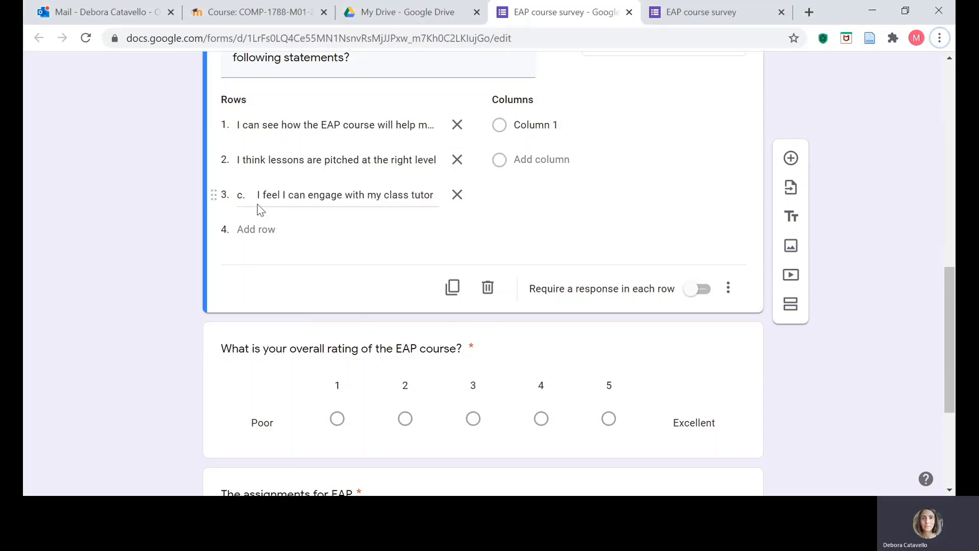
left_click_drag(257, 195, 236, 196)
key("BackSpace")
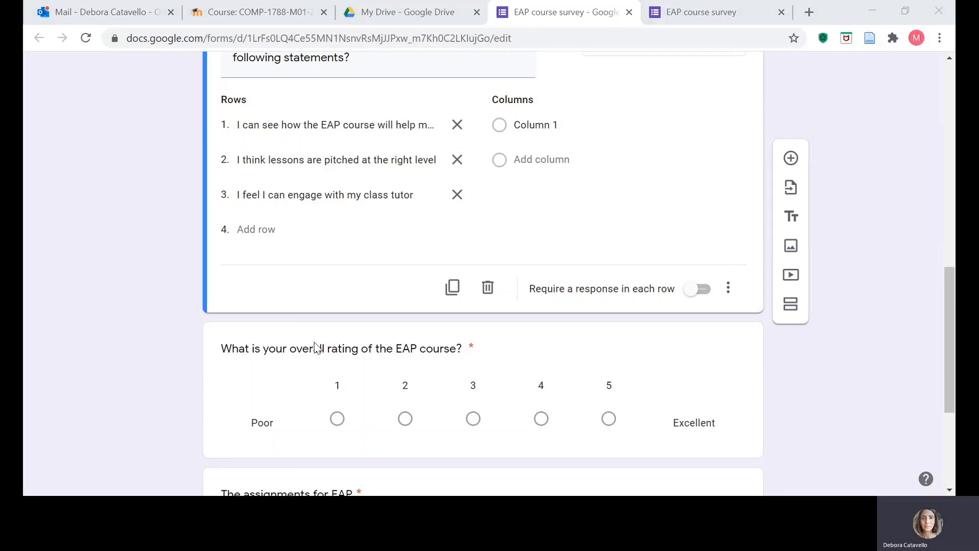
Add the fourth row statement "I find the course interesting", removing its "d." prefix.
key("alt+Tab")
left_click(243, 230)
type("d.\tI find the course interesting")
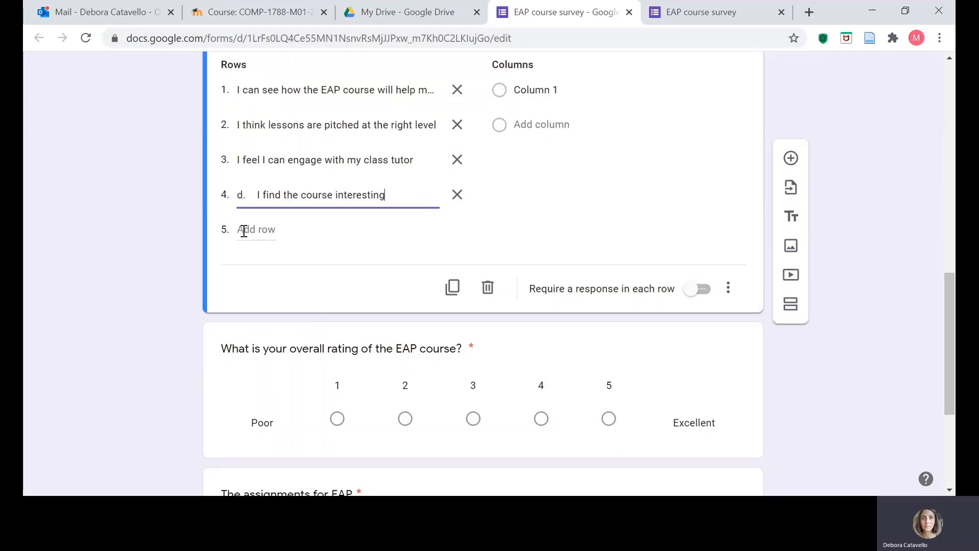
left_click_drag(256, 194, 236, 195)
key("BackSpace")
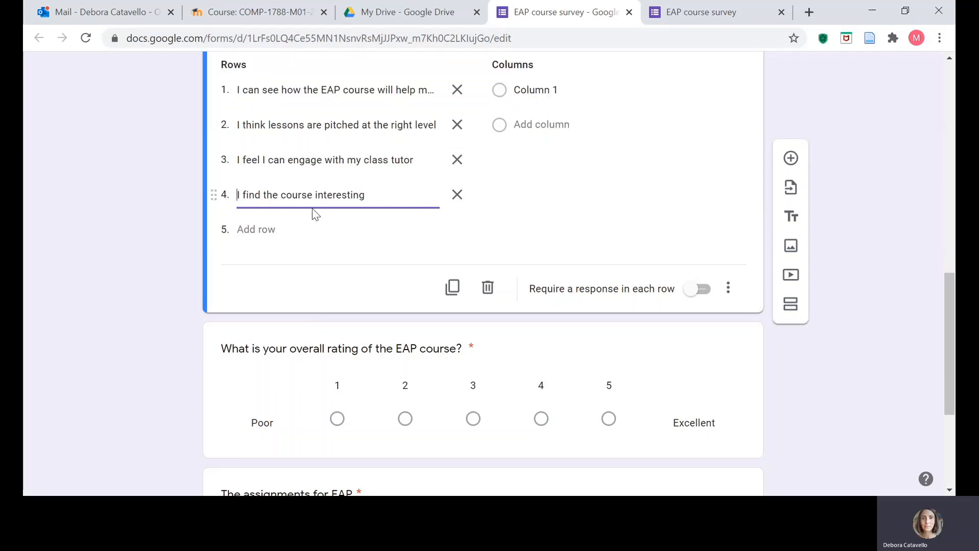
Name the grid's first three columns "Strongly agree", "Agree" and "Neutral".
scroll(312, 208, "up", 3)
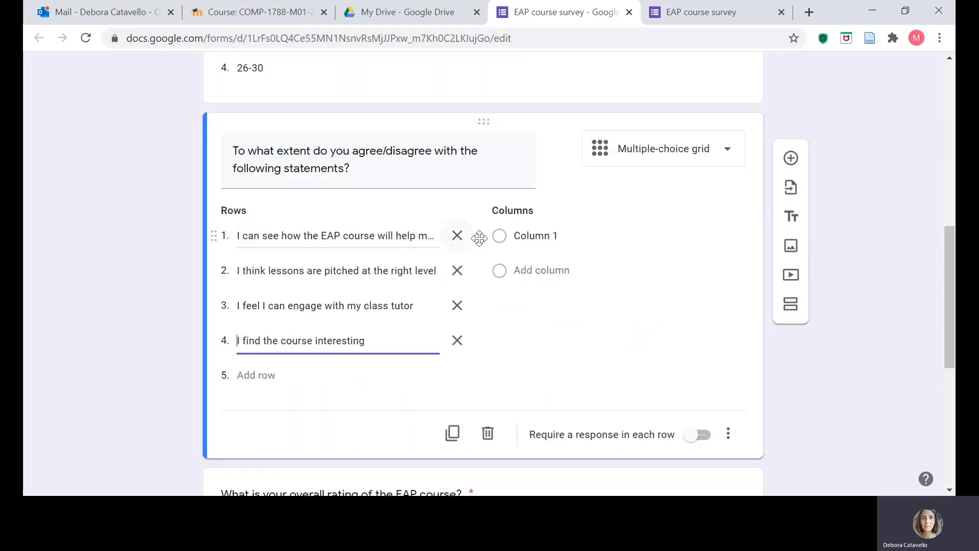
left_click(581, 234)
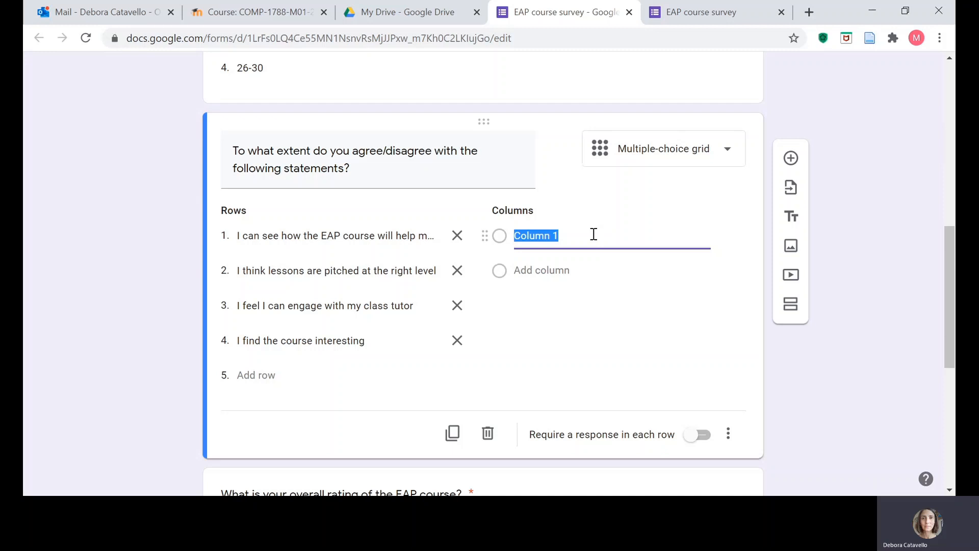
type("A")
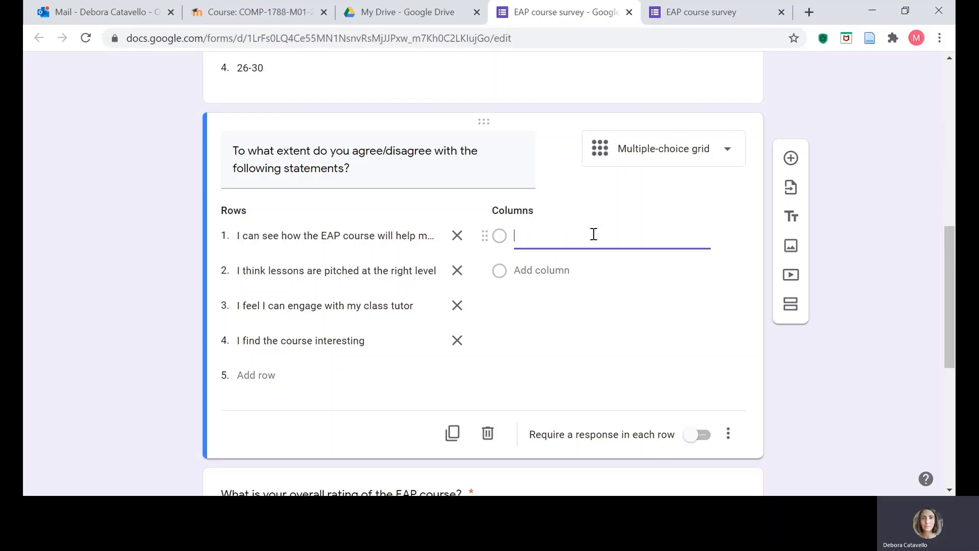
type("trongly agree")
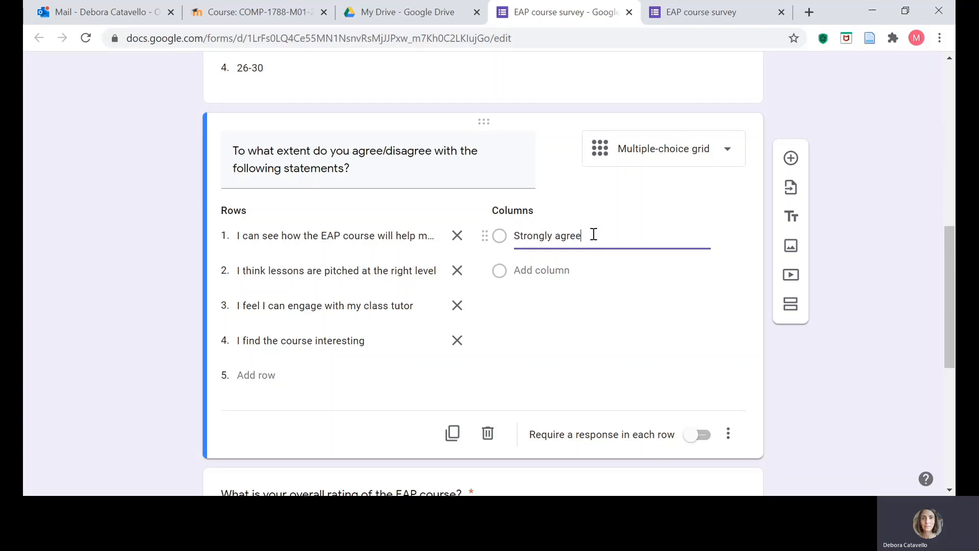
left_click(562, 269)
type("Ag")
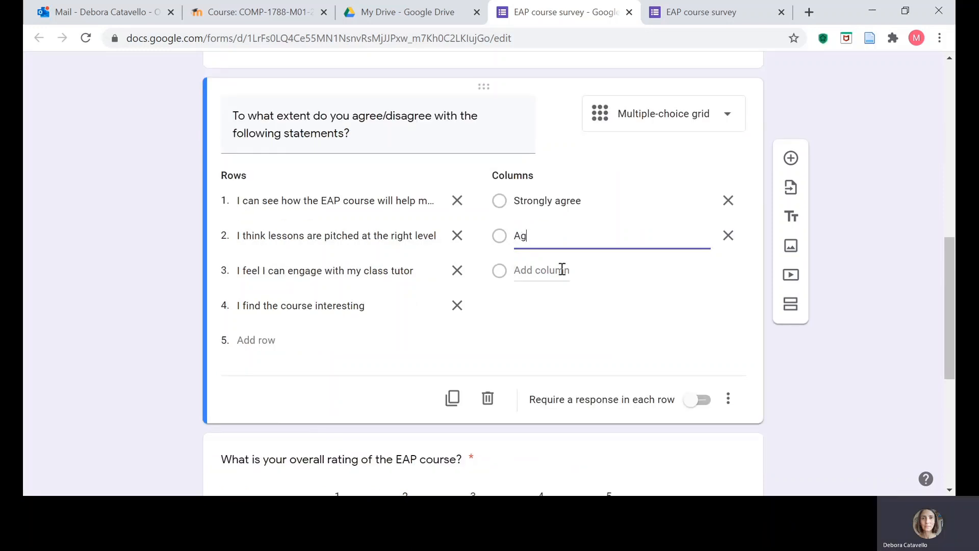
type("ree")
left_click(562, 269)
type("Neutral")
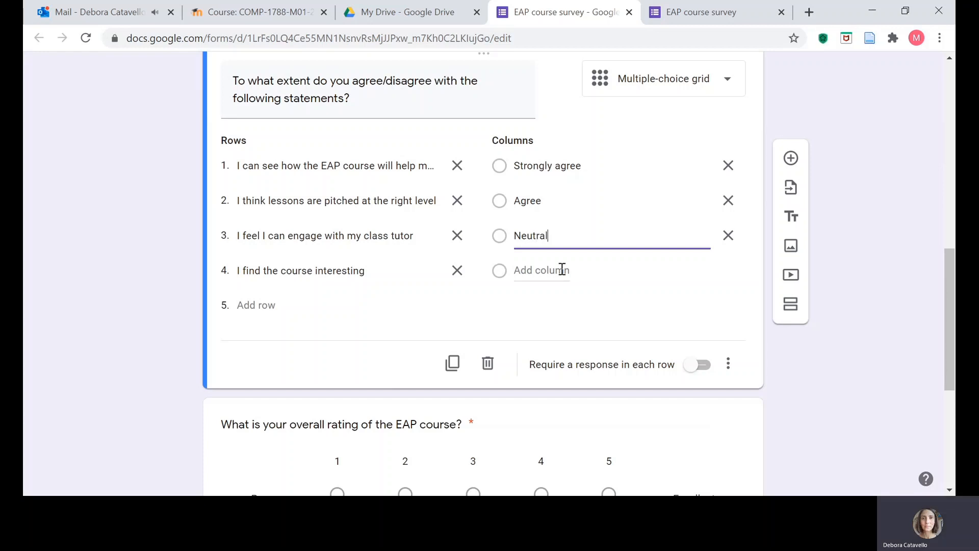
Add the columns "Disagree" and "Strongly disagree" to the grid and require a response in each row.
left_click(561, 270)
type("Disagr")
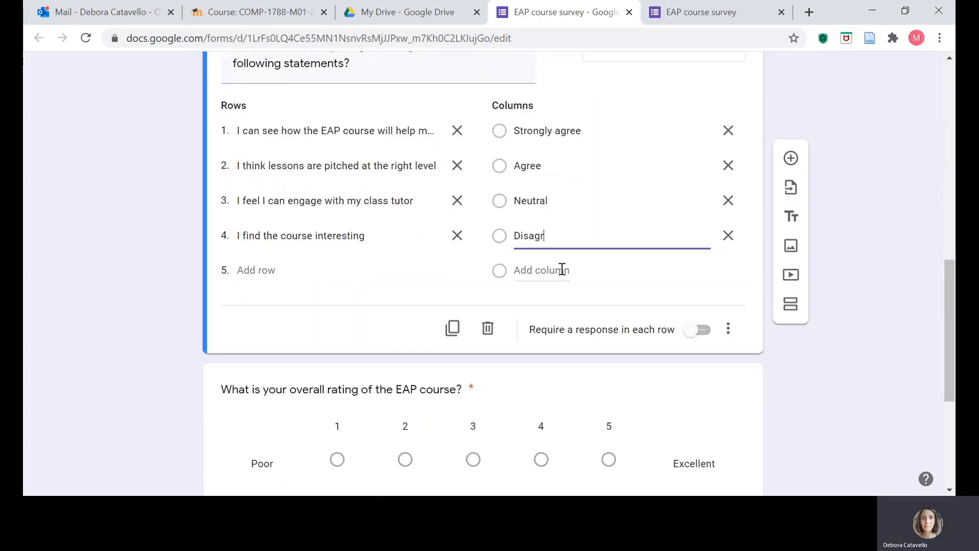
type("ee")
left_click(561, 269)
type("S")
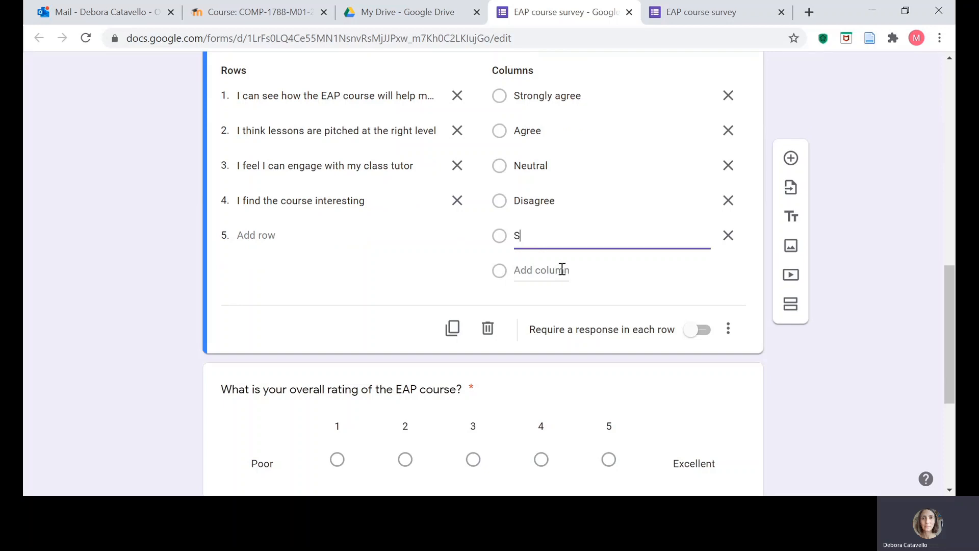
type("trong")
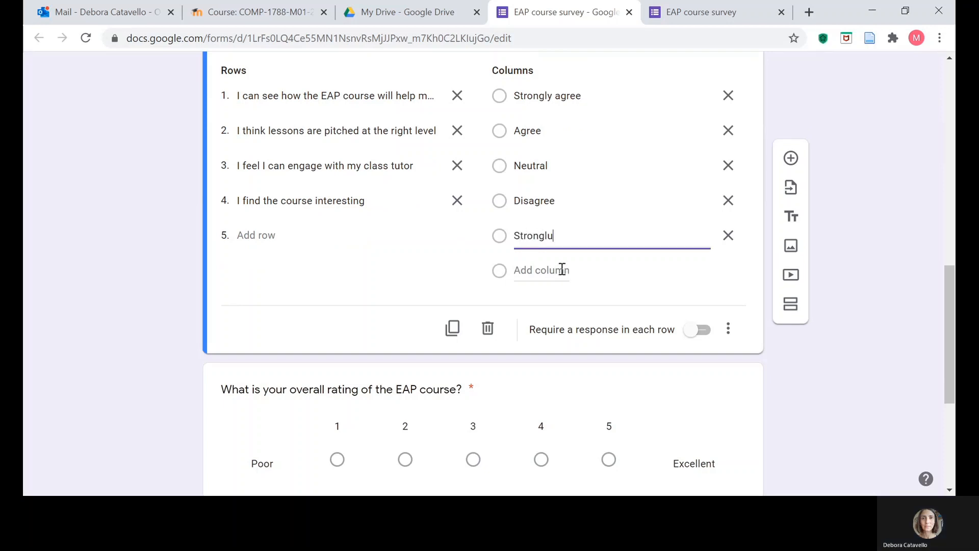
type("lu")
key("BackSpace")
type("y disg")
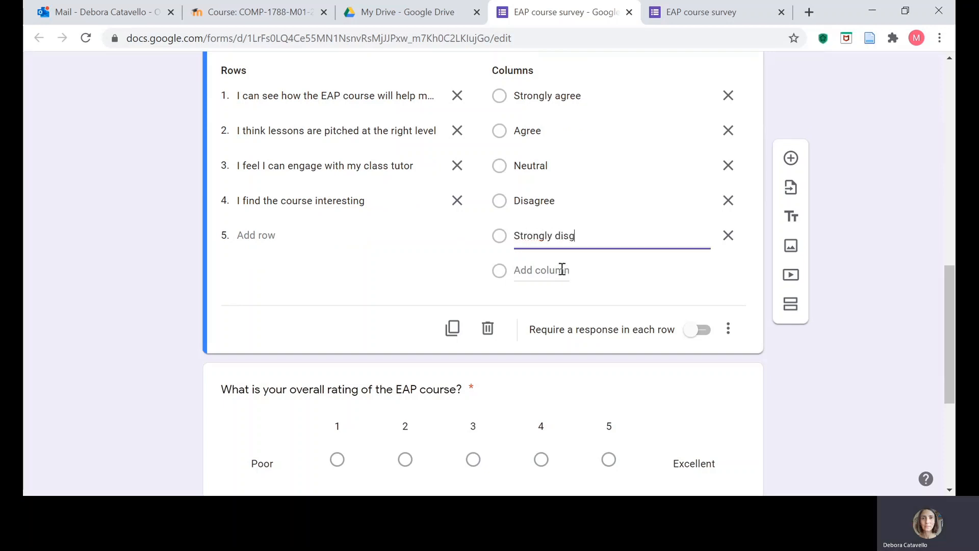
key("BackSpace")
type("agree")
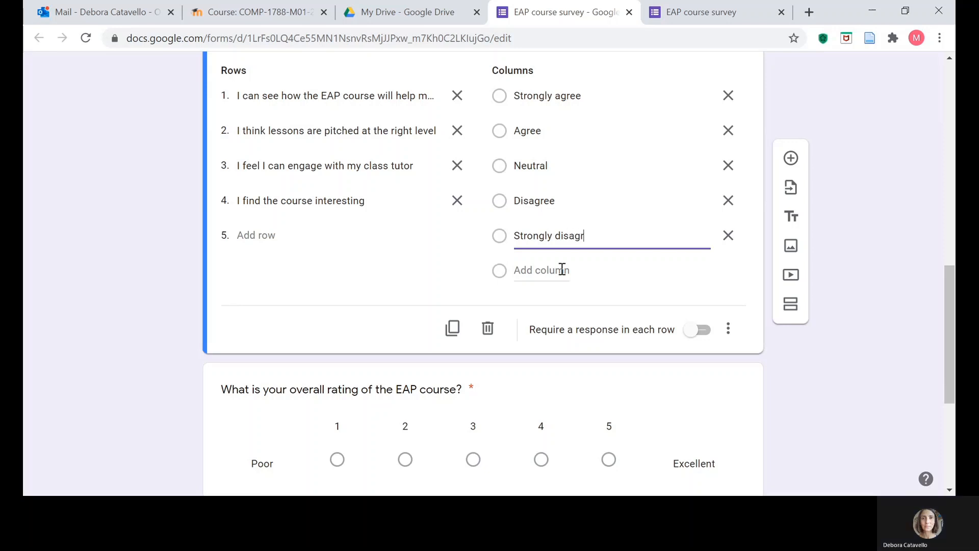
left_click(714, 330)
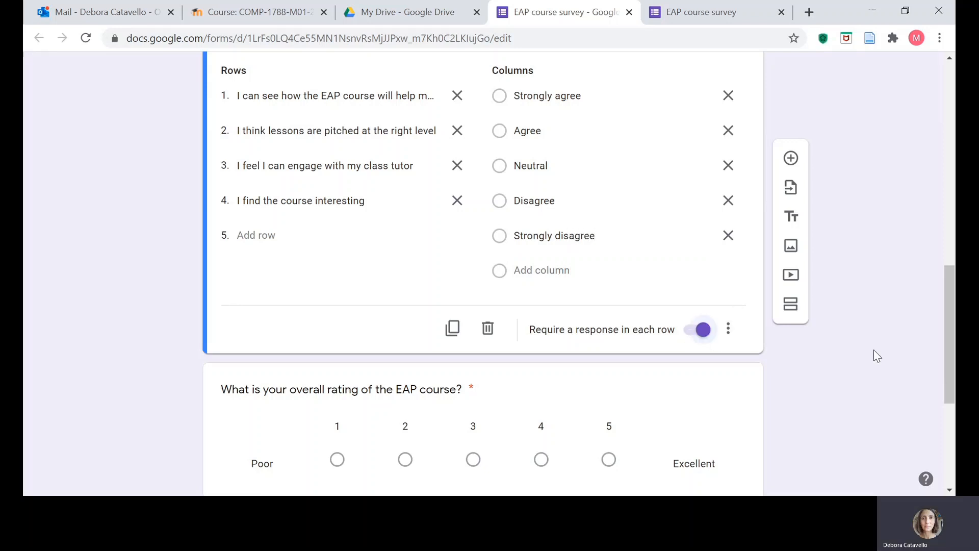
Open a fresh preview of the survey and close the old preview, discarding its unsaved answers.
left_click_drag(950, 313, 951, 112)
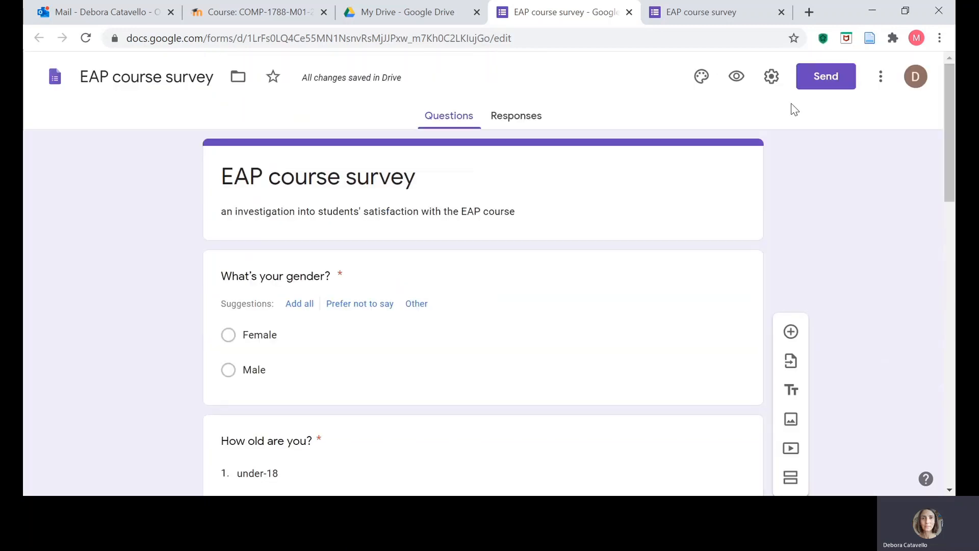
left_click(736, 76)
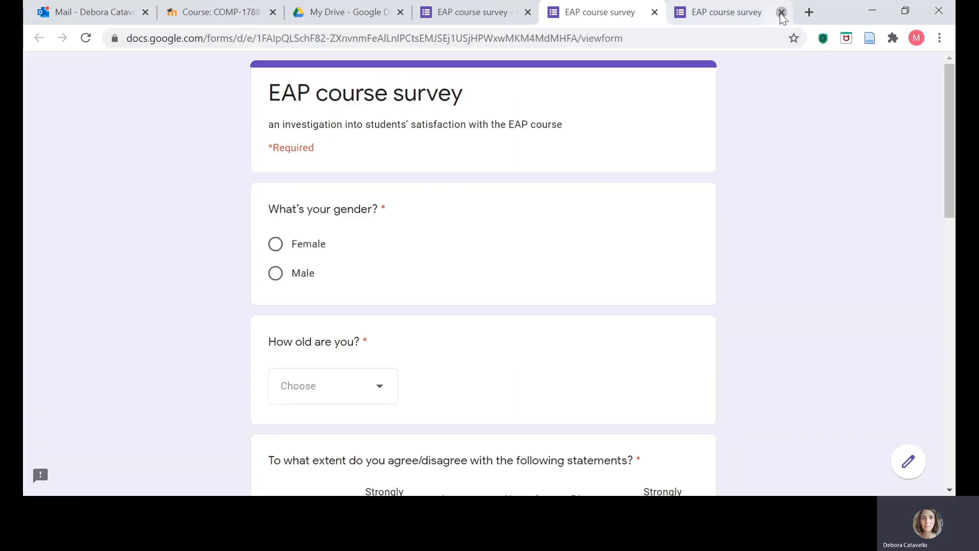
left_click(781, 12)
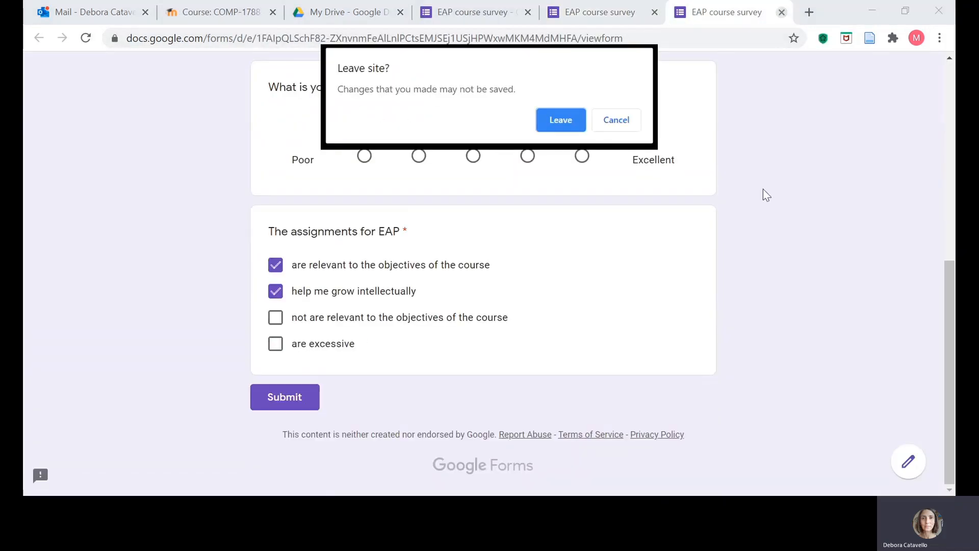
left_click(581, 127)
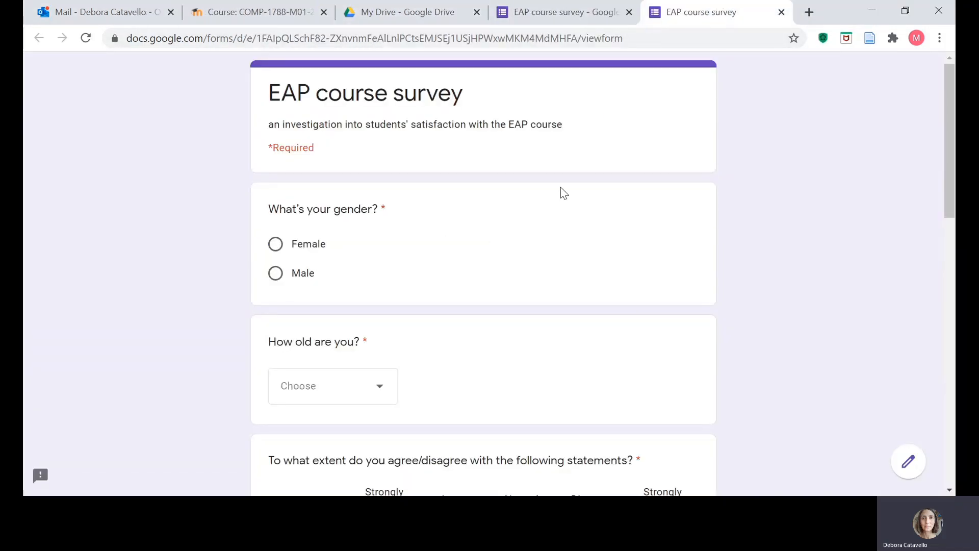
Try the statement grid in the preview, answering Neutral for future studies, Agree for lesson level and Neutral for engaging with the tutor.
scroll(564, 192, "down", 1)
scroll(564, 192, "down", 4)
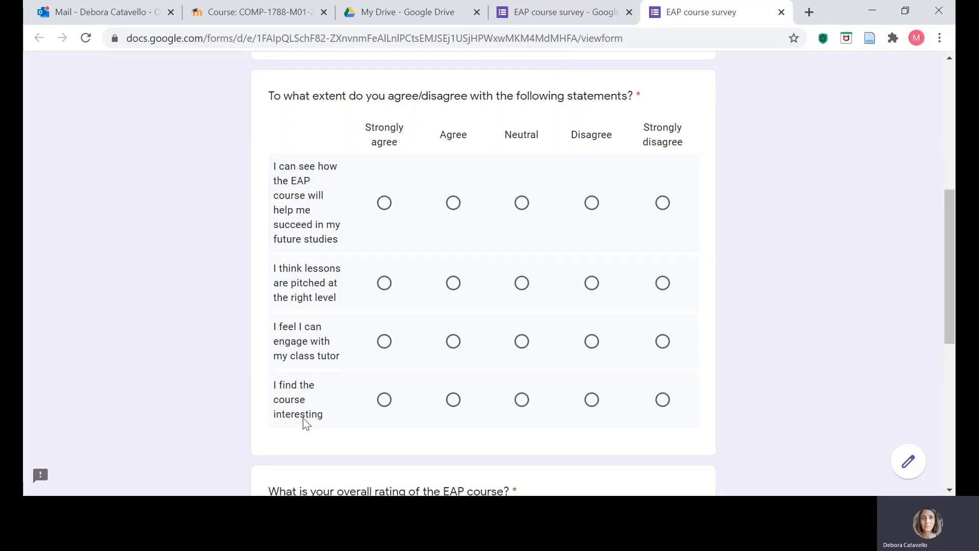
left_click(521, 203)
left_click(453, 283)
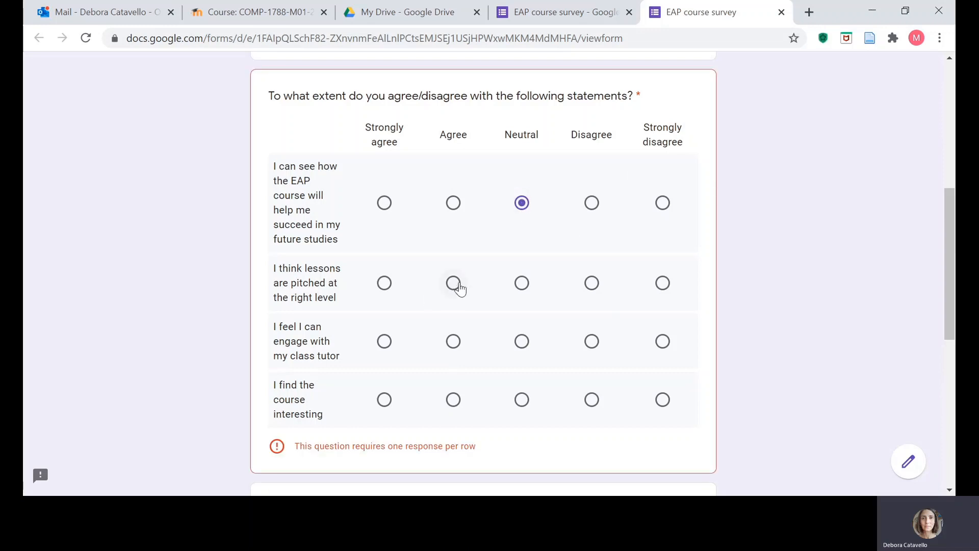
left_click(517, 348)
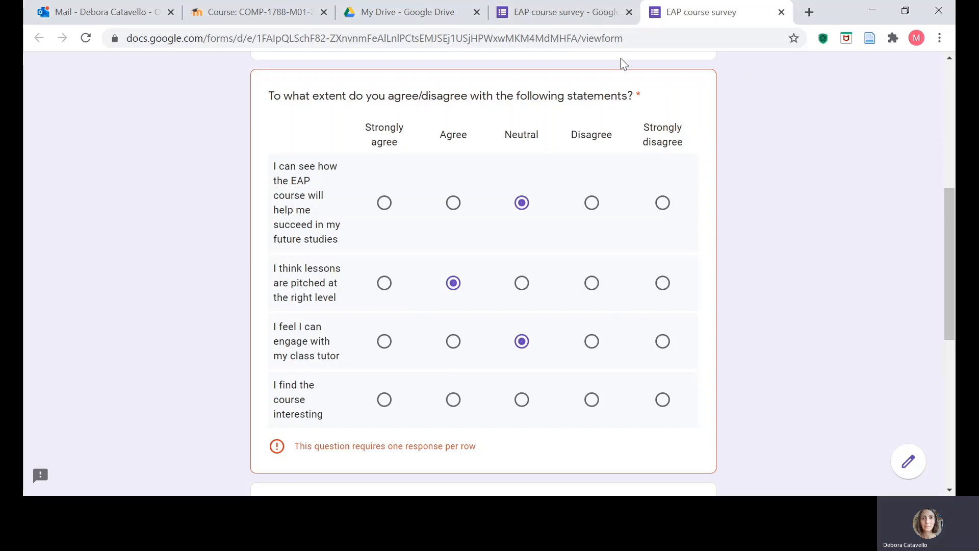
Return to the form editor and add a multiple-choice grid question directly below the agree/disagree statement grid.
left_click(541, 18)
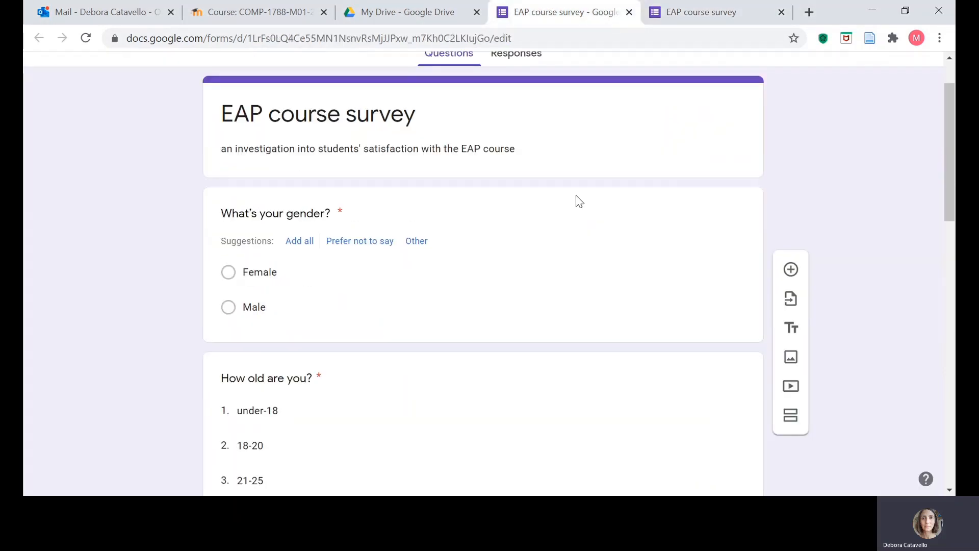
scroll(578, 201, "down", 20)
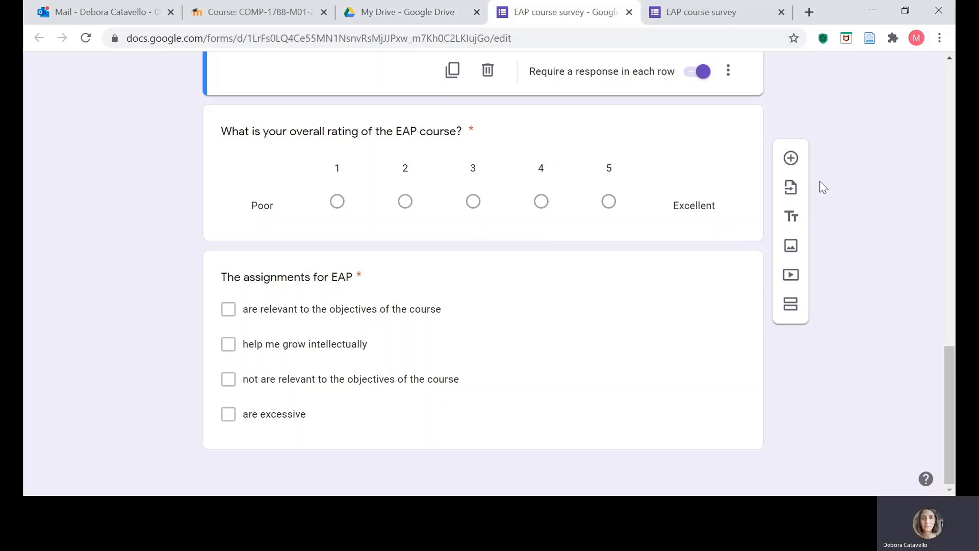
left_click(791, 159)
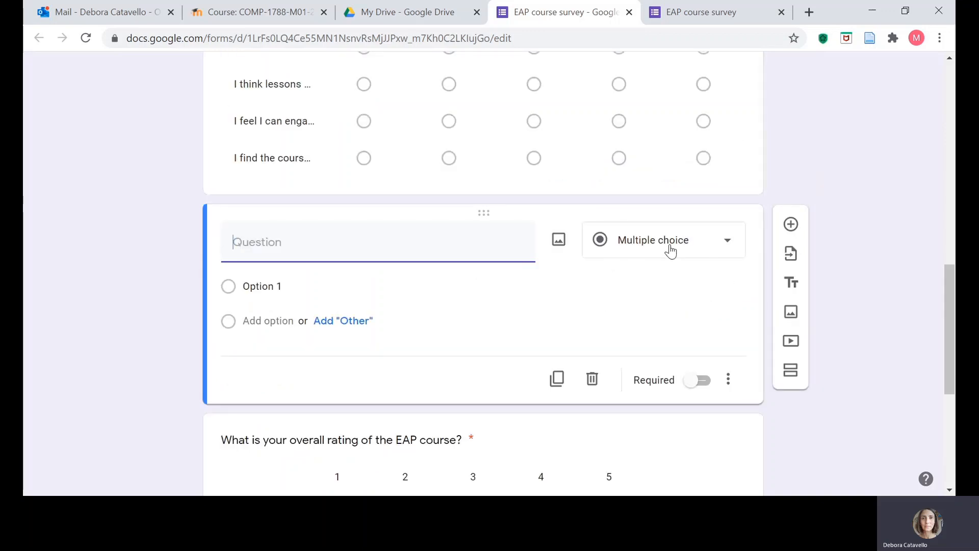
left_click(727, 249)
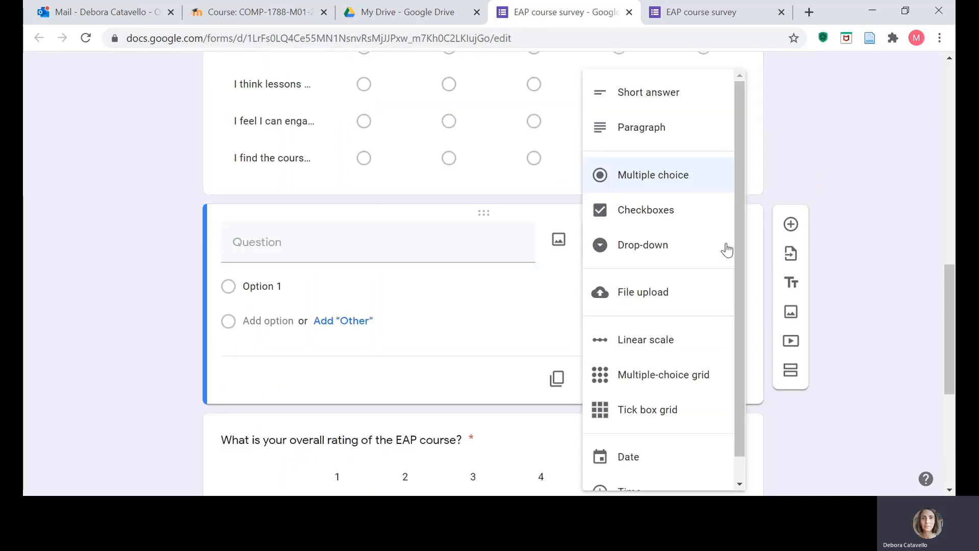
left_click(704, 380)
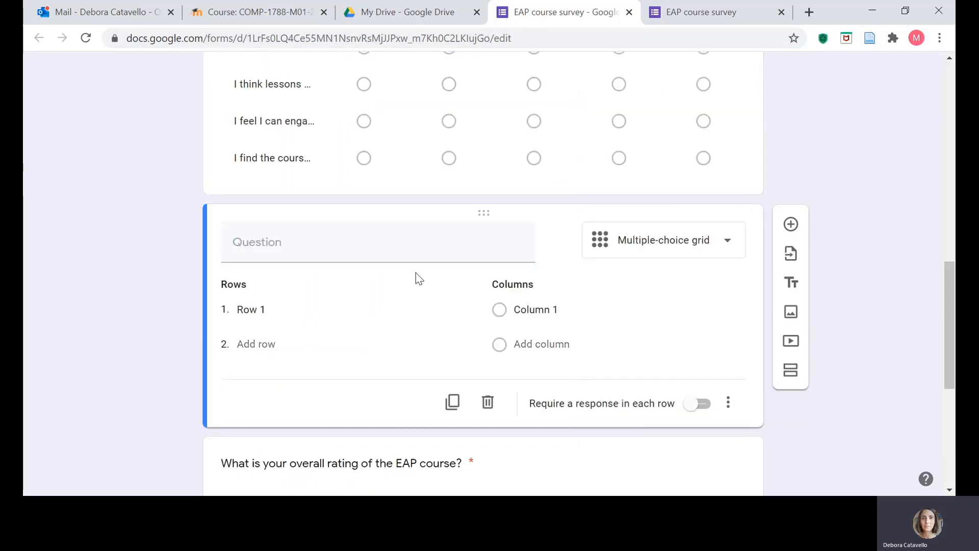
Title the new grid "How do you judge the quality of the following aspects of the course?" without the leading number.
left_click(385, 243)
type("5.\tHow do you judge the quality of the following aspects of the course?")
left_click_drag(249, 242, 226, 244)
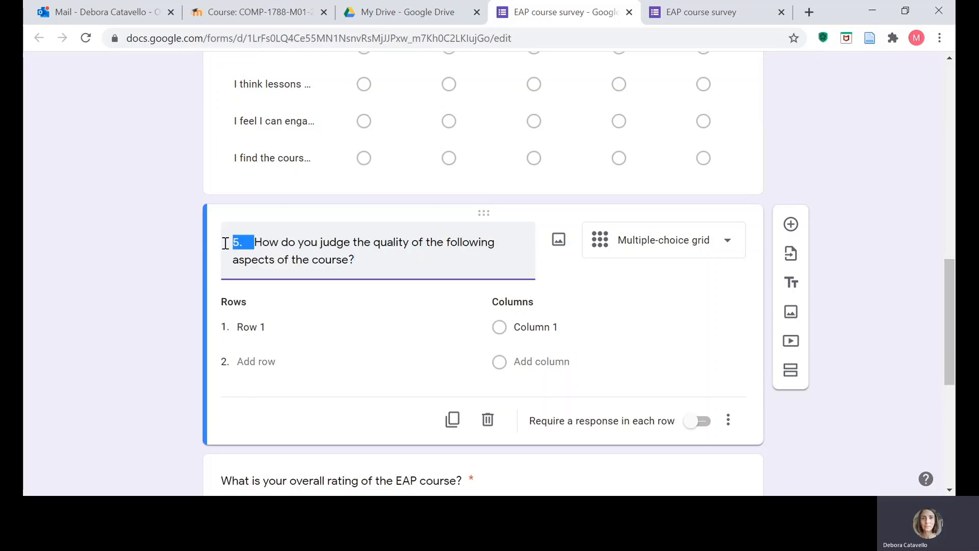
key("BackSpace")
Name the quality grid's first two columns "Strongly agree" and "Agree", and add a third column with the partial label "NEu".
left_click(548, 326)
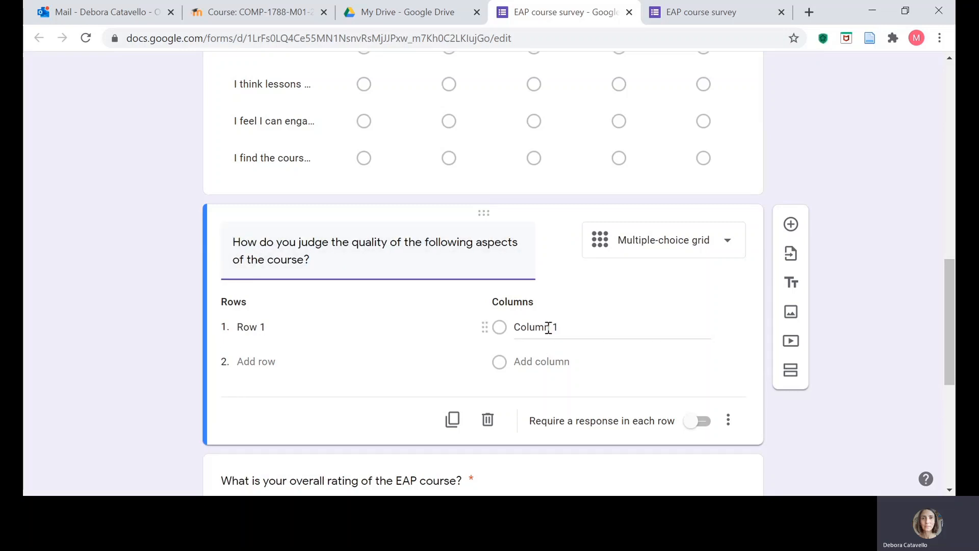
type("S")
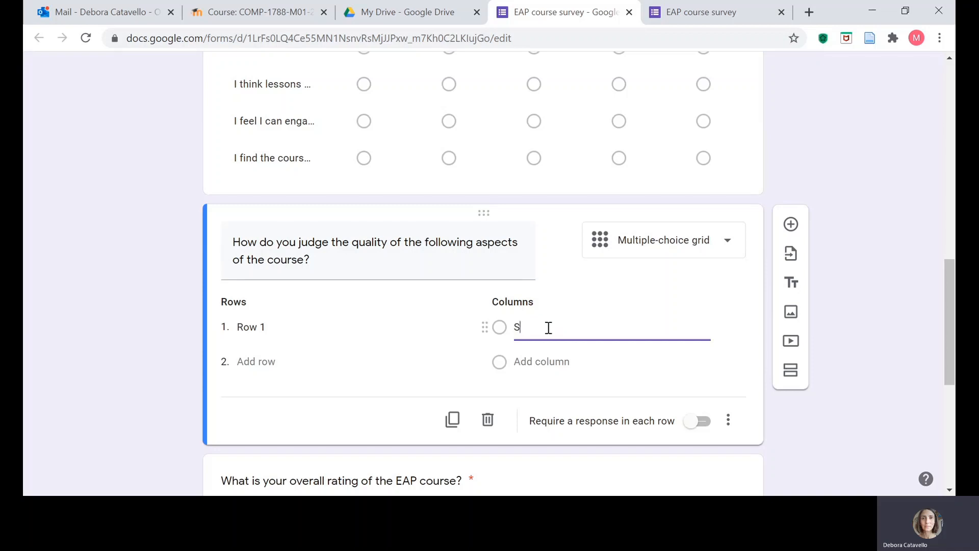
type("trongly agree")
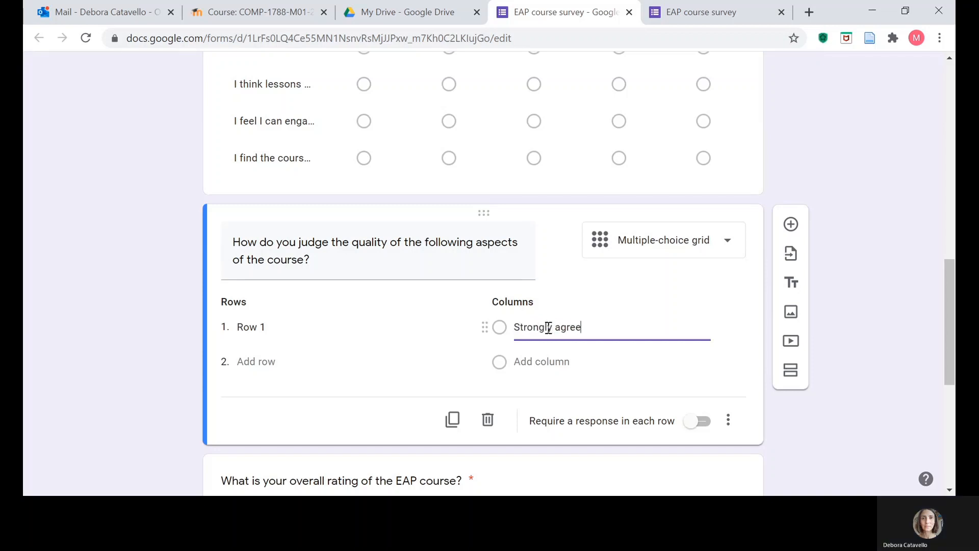
key("Tab")
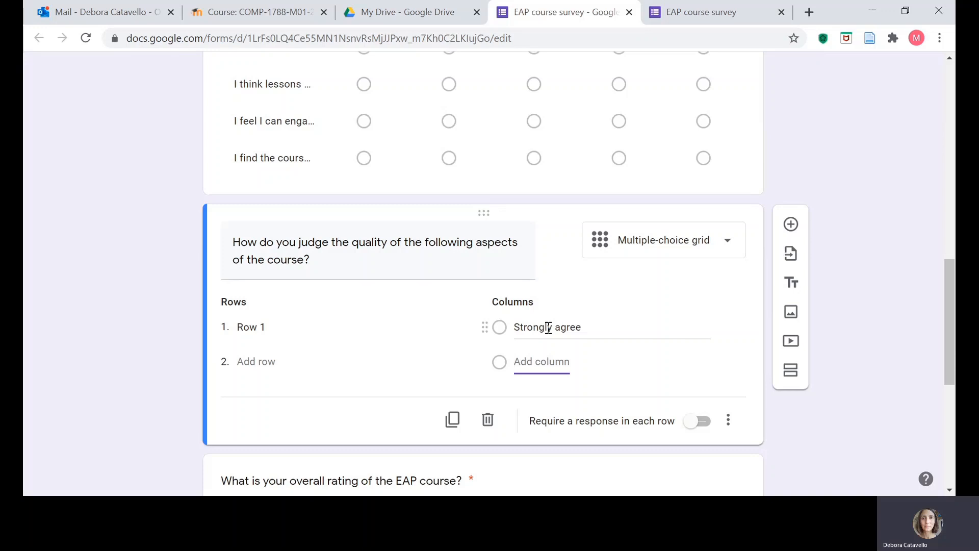
type("Agree")
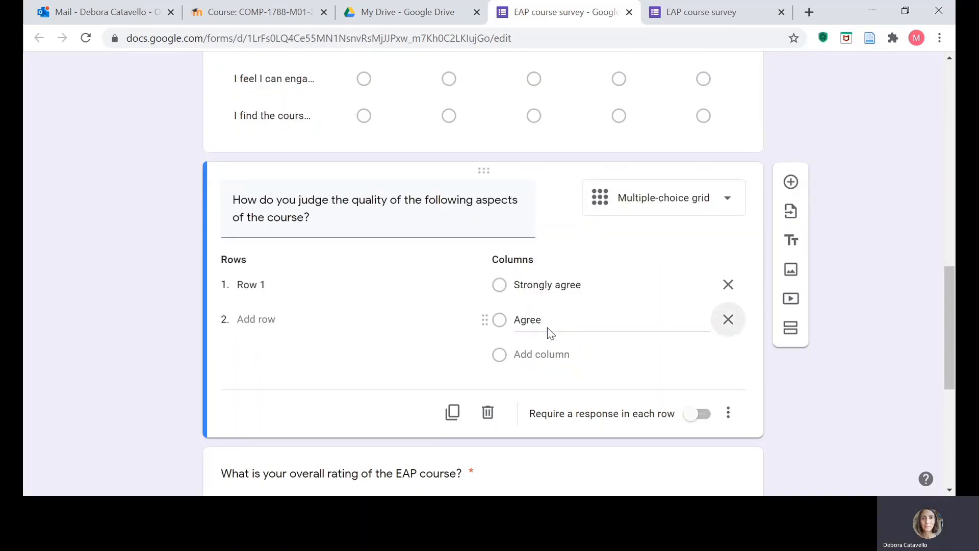
left_click(554, 356)
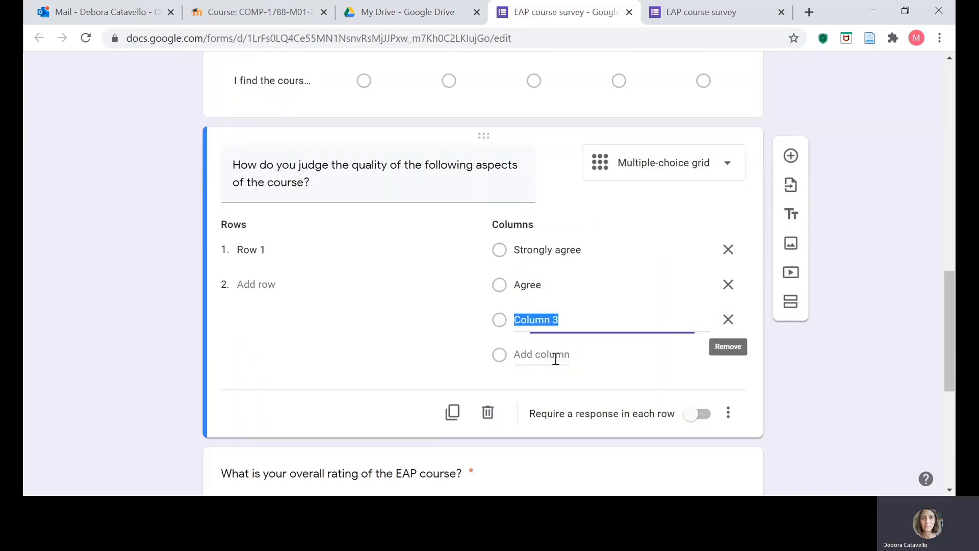
type("NEu")
key("alt+Tab")
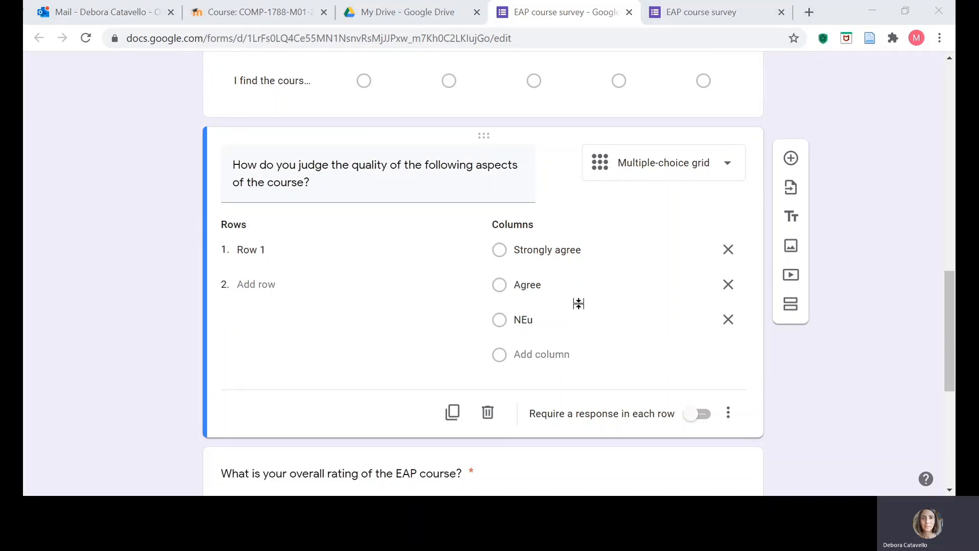
key("alt+Tab")
Rename the quality grid's three columns to "Poor", "fair" and "good".
left_click_drag(515, 249, 578, 249)
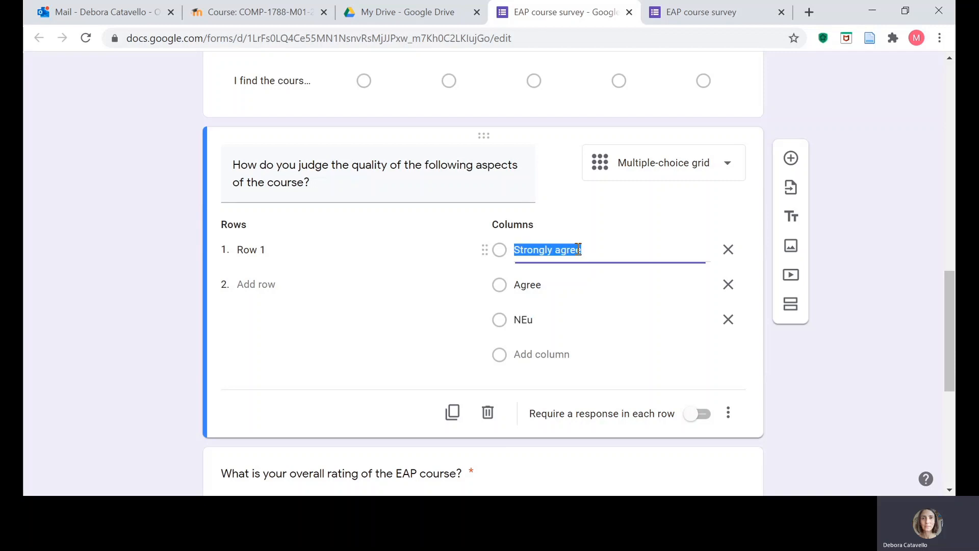
type("Por")
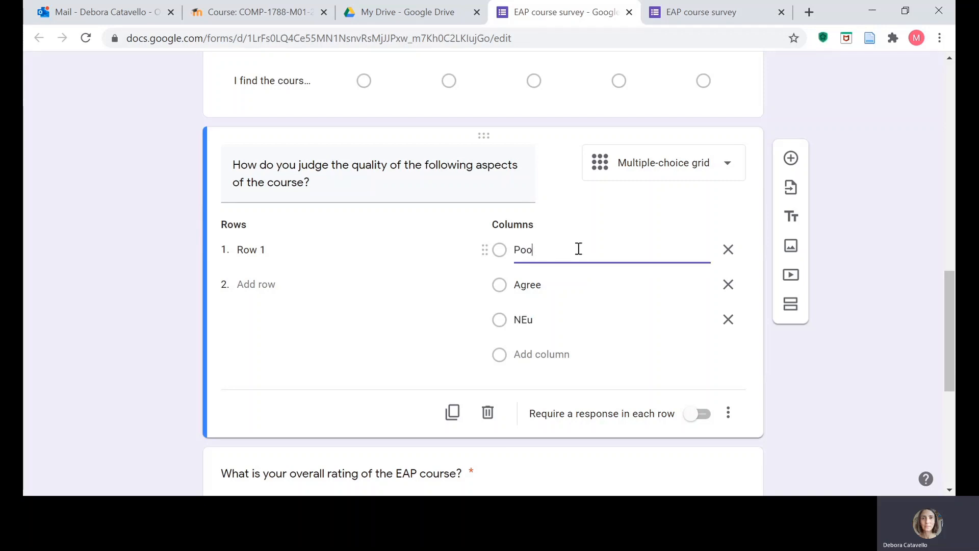
type("r")
left_click_drag(541, 280, 519, 280)
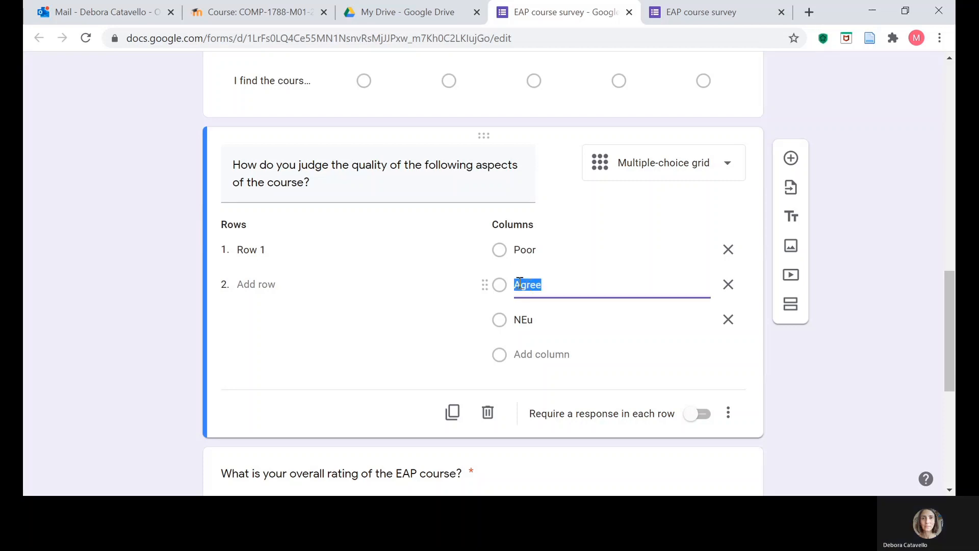
left_click(546, 285)
type("fair")
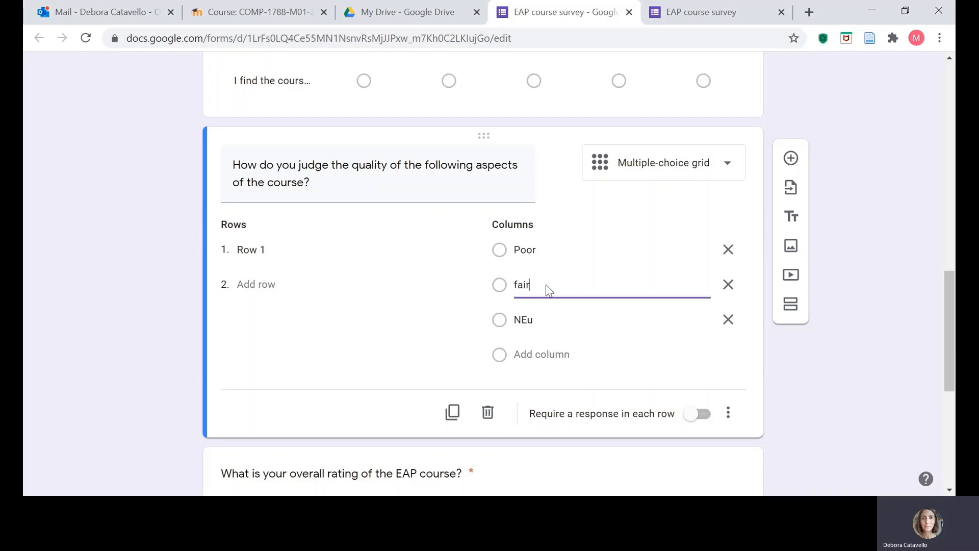
left_click(525, 321)
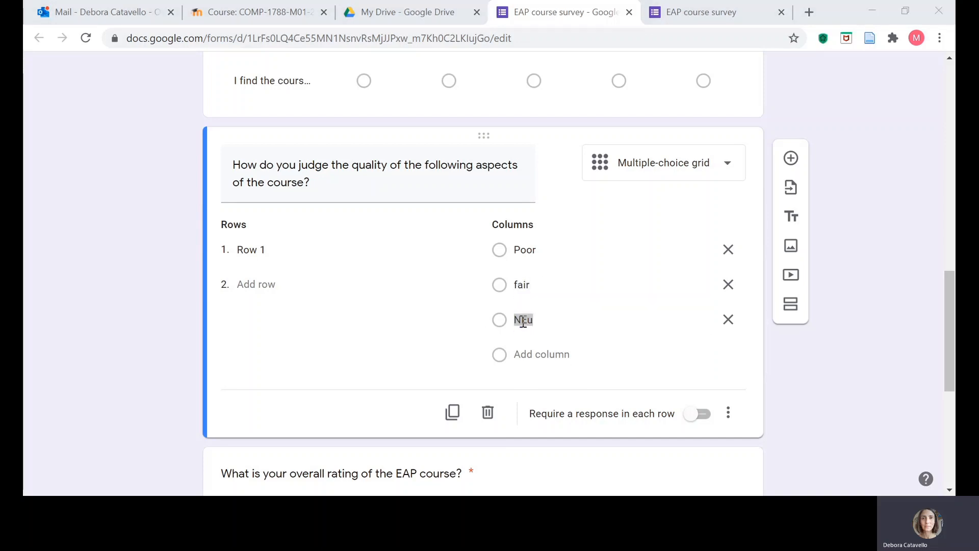
type("good")
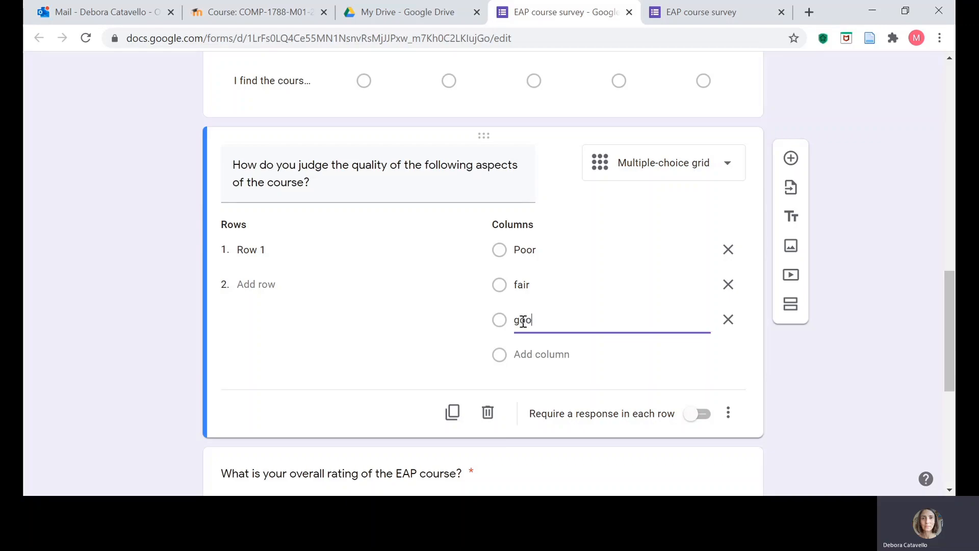
Add a fourth column "excellent" to the quality grid and change the first column's label to lowercase "poor".
left_click(525, 353)
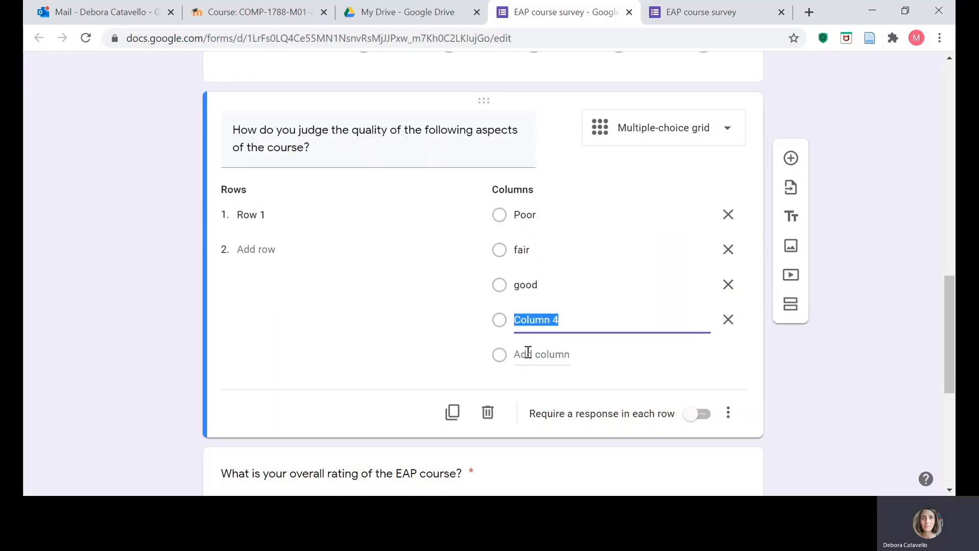
type("excellent")
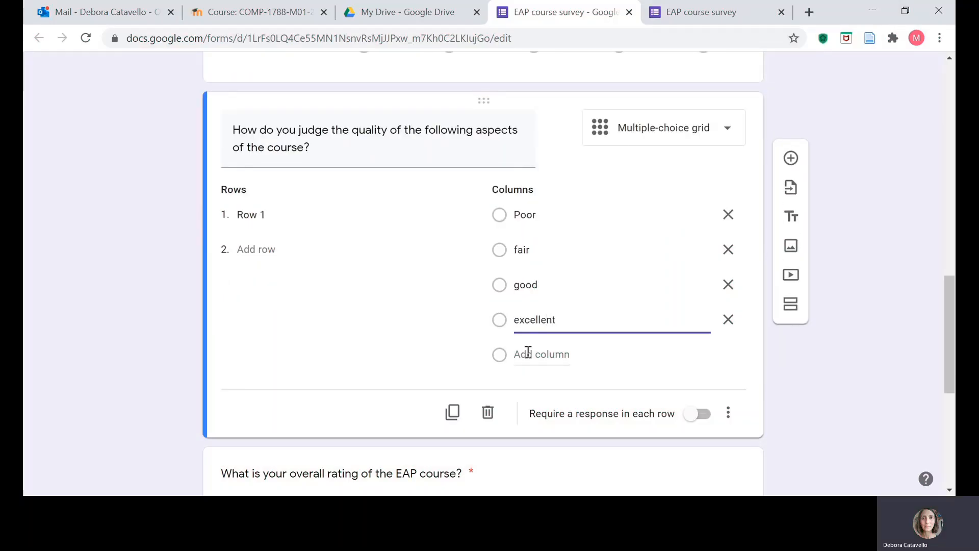
double_click(521, 214)
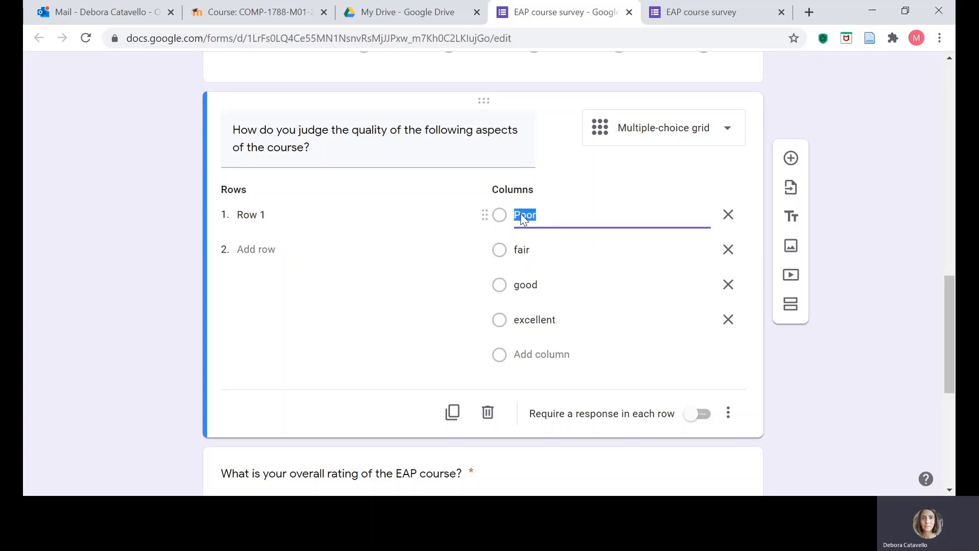
left_click(522, 214)
key("BackSpace")
type("p")
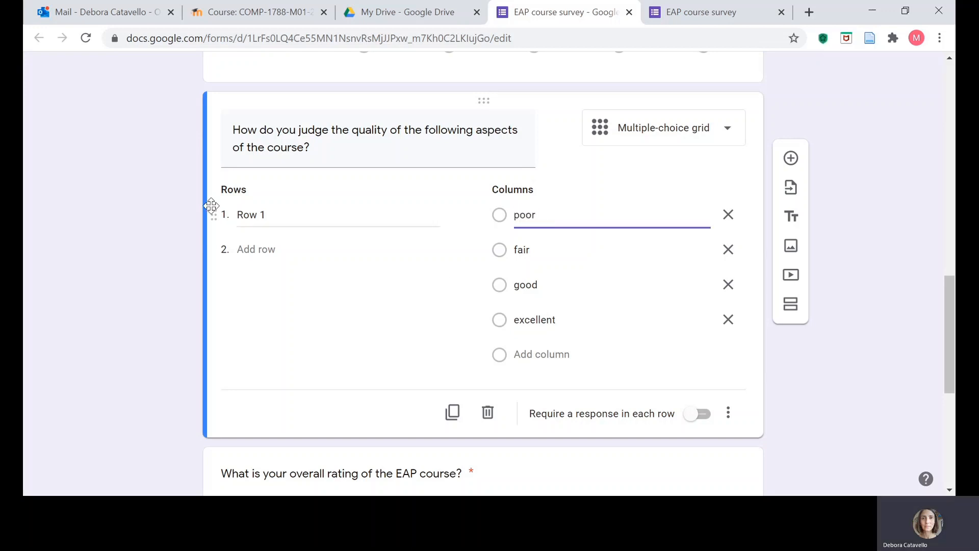
Name the quality grid's first two rows "Moodle" and "Teaching".
left_click(250, 216)
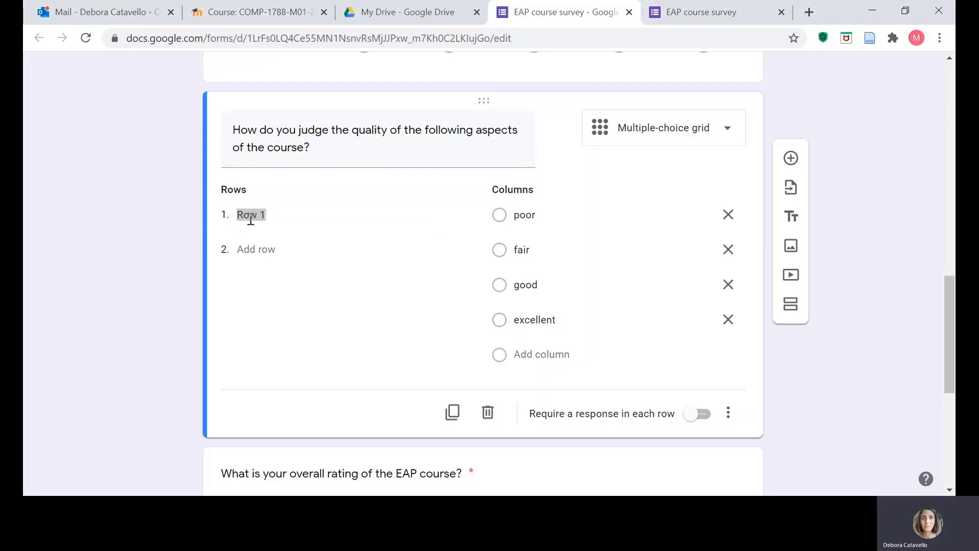
type("Moodle")
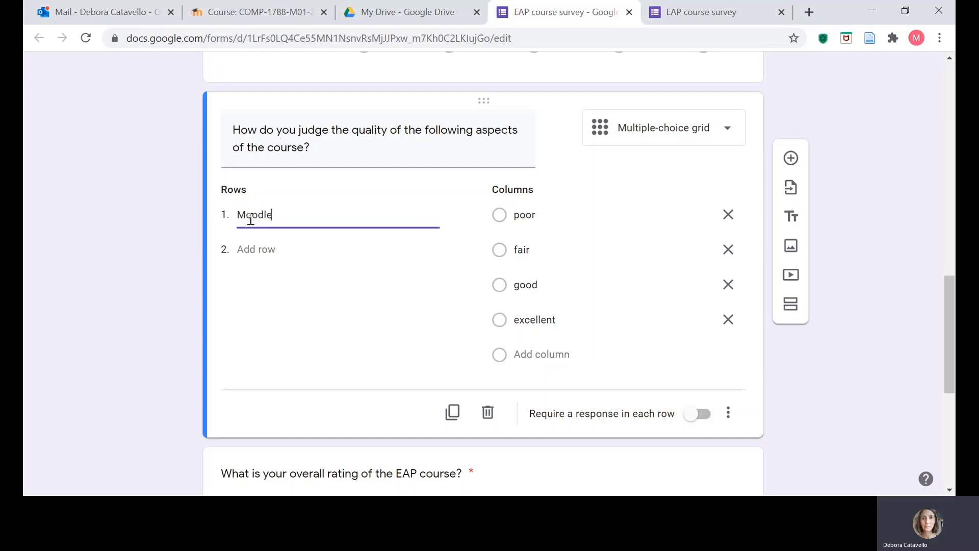
left_click(245, 248)
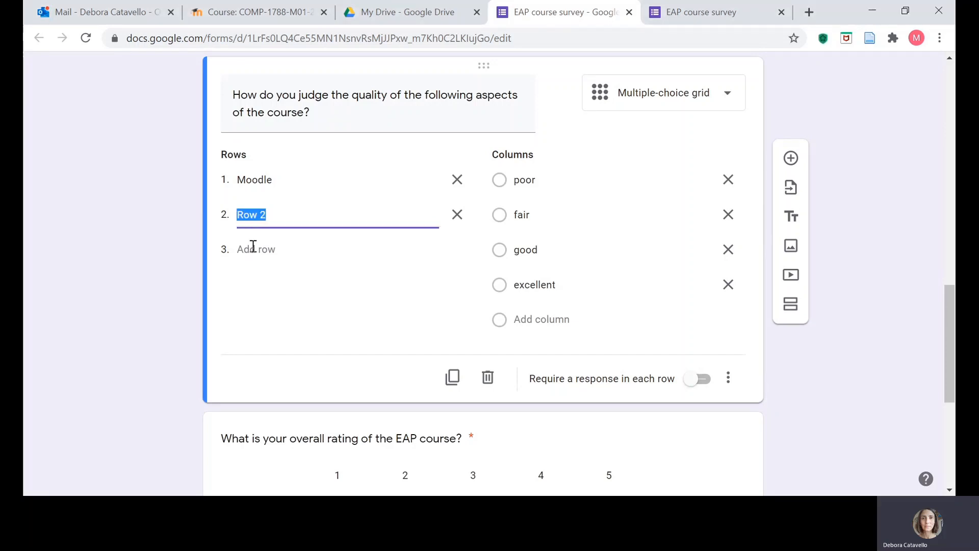
type("Teaching")
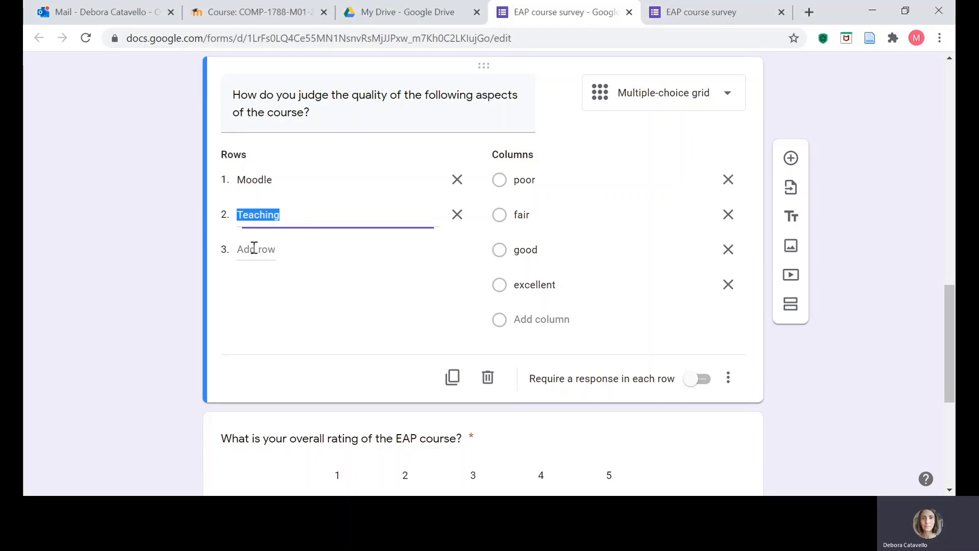
Add the row "Materials (ppts, videos, docs etc)" to the quality grid and require a response in each row.
left_click(249, 252)
type("Materi")
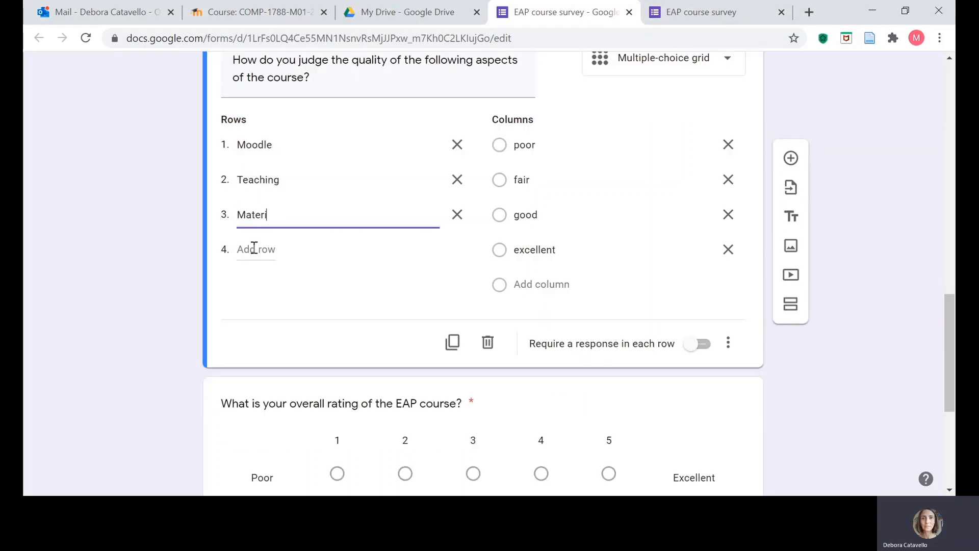
type("l")
key("BackSpace")
type("als (ppt")
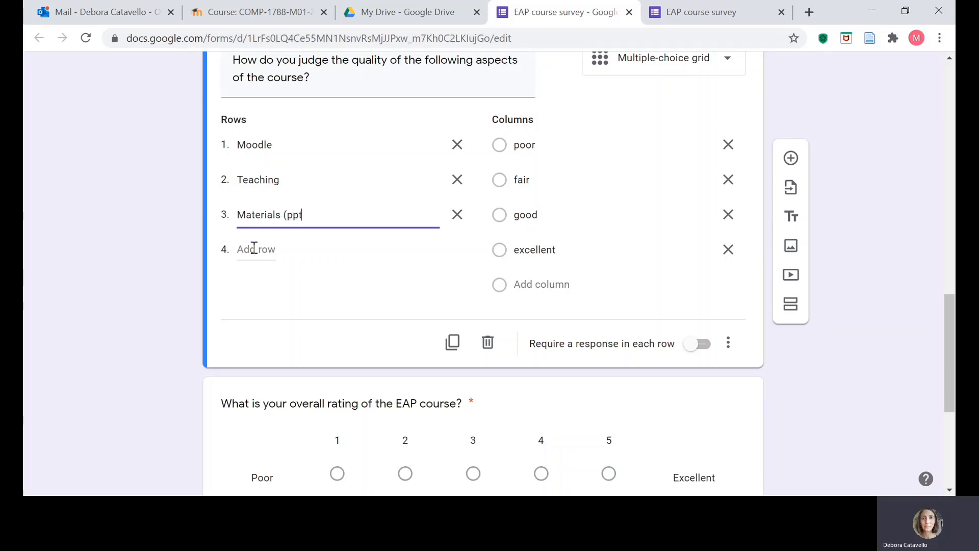
type("s, videos, docs etc")
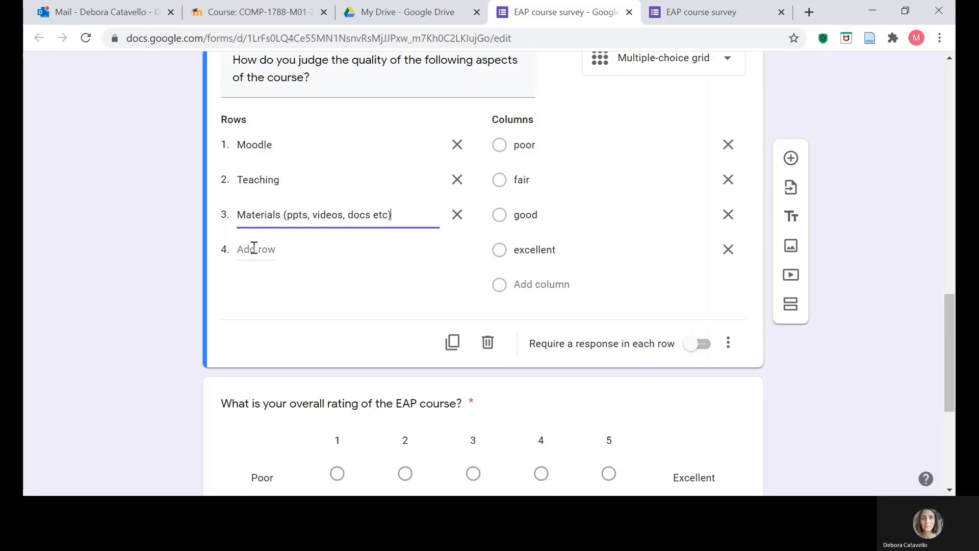
left_click(700, 346)
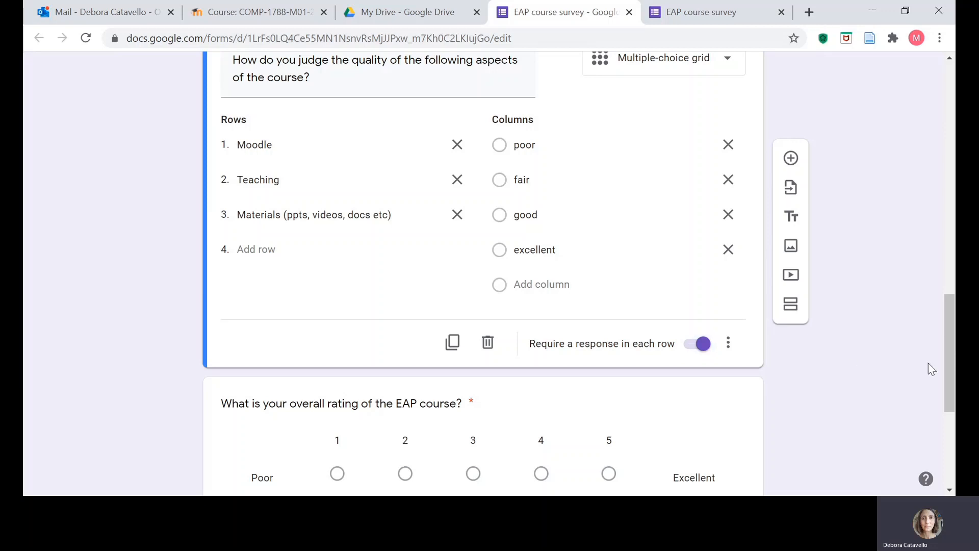
Reload the survey preview, discarding its unsaved answers, and examine the course quality grid there.
left_click_drag(945, 354, 946, 98)
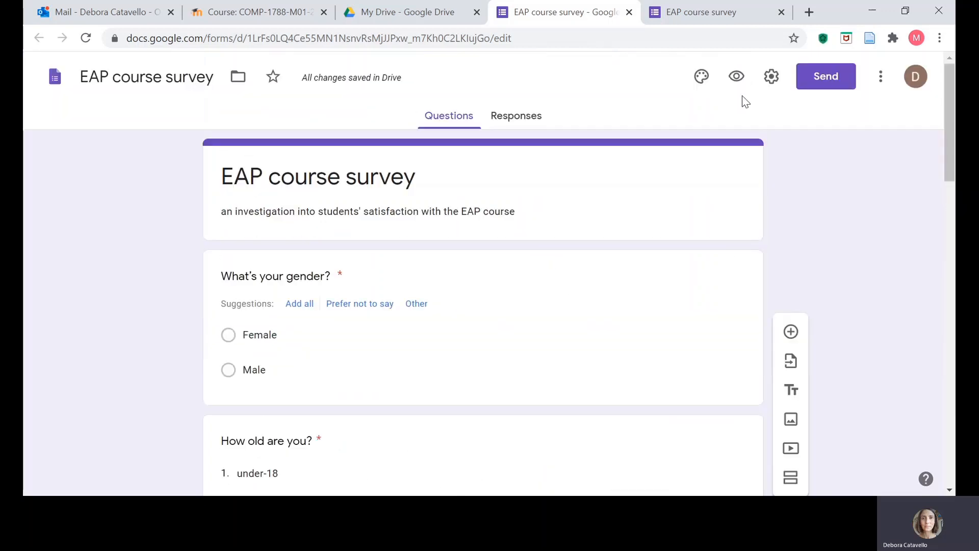
left_click(709, 7)
left_click(85, 38)
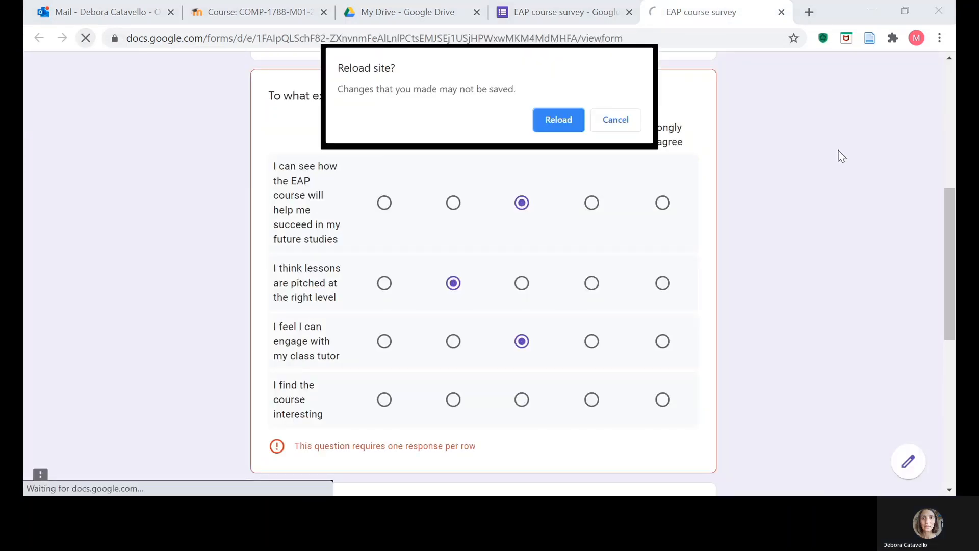
left_click(568, 119)
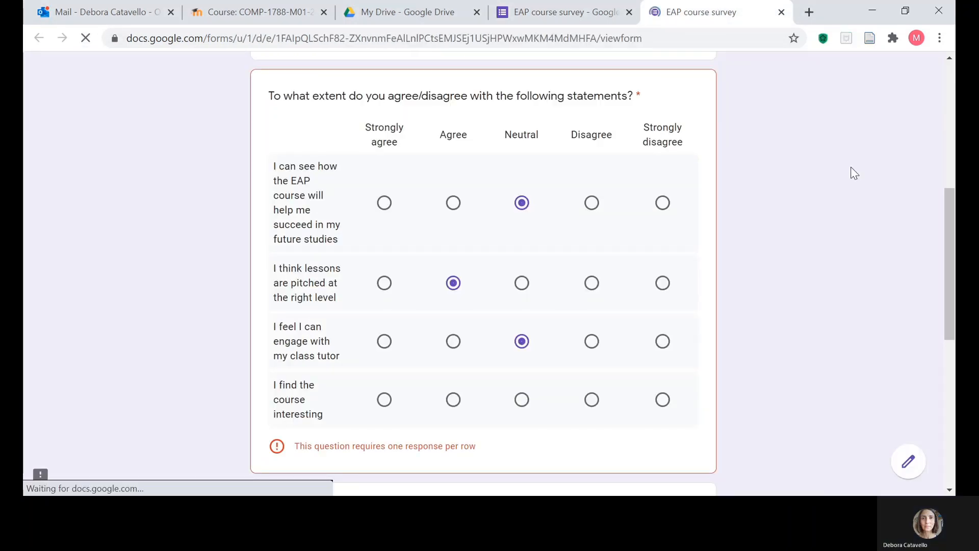
left_click_drag(944, 132, 952, 337)
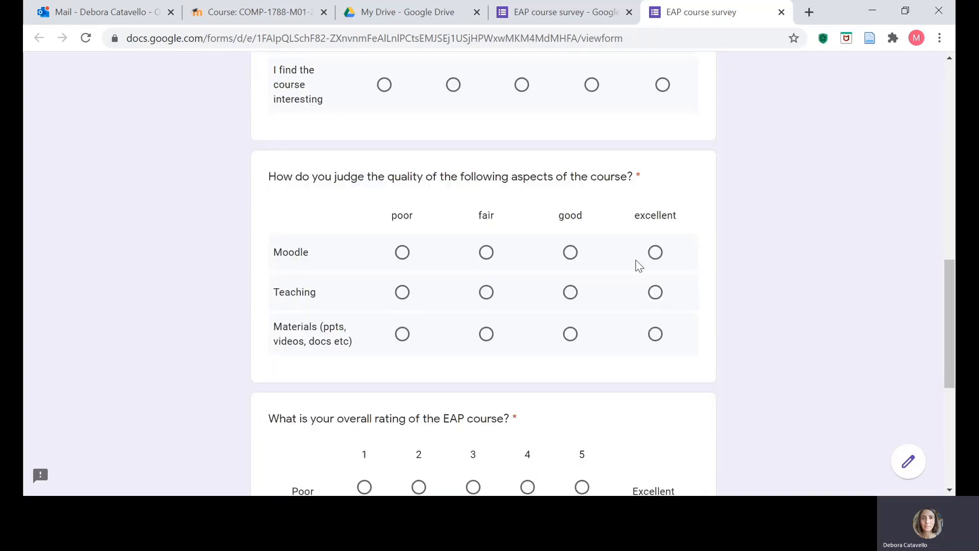
Examine the survey preview from the gender question through both grids and the overall rating to the assignments checkboxes.
scroll(660, 264, "up", 5)
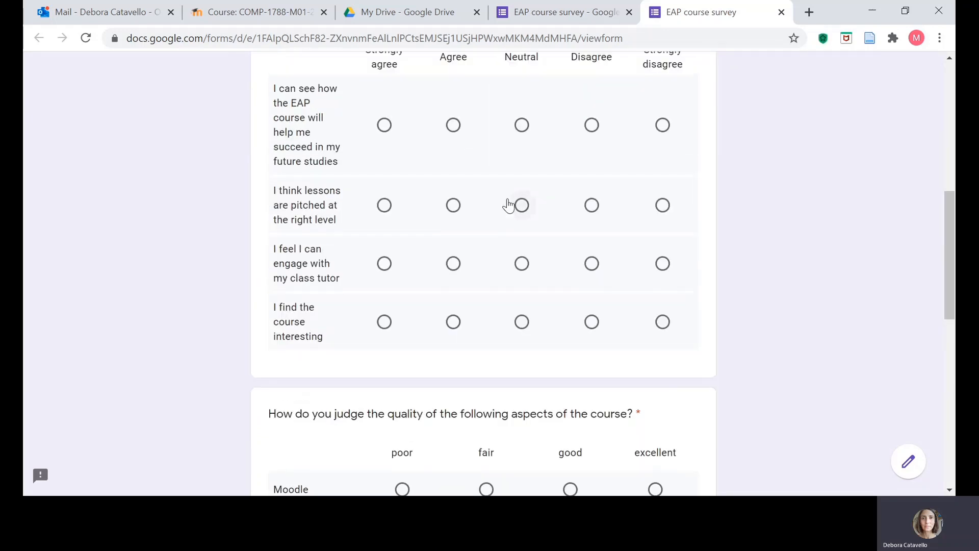
scroll(508, 205, "up", 3)
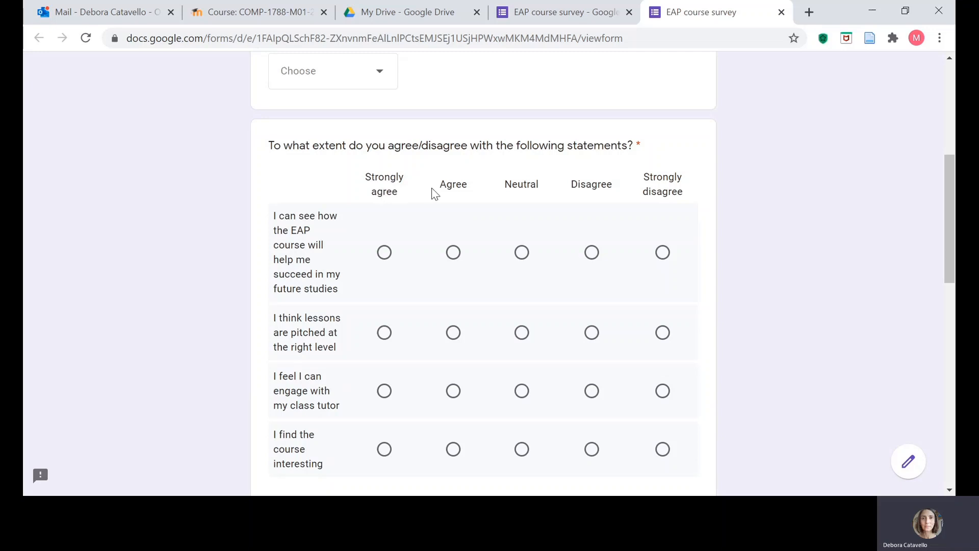
scroll(432, 193, "down", 10)
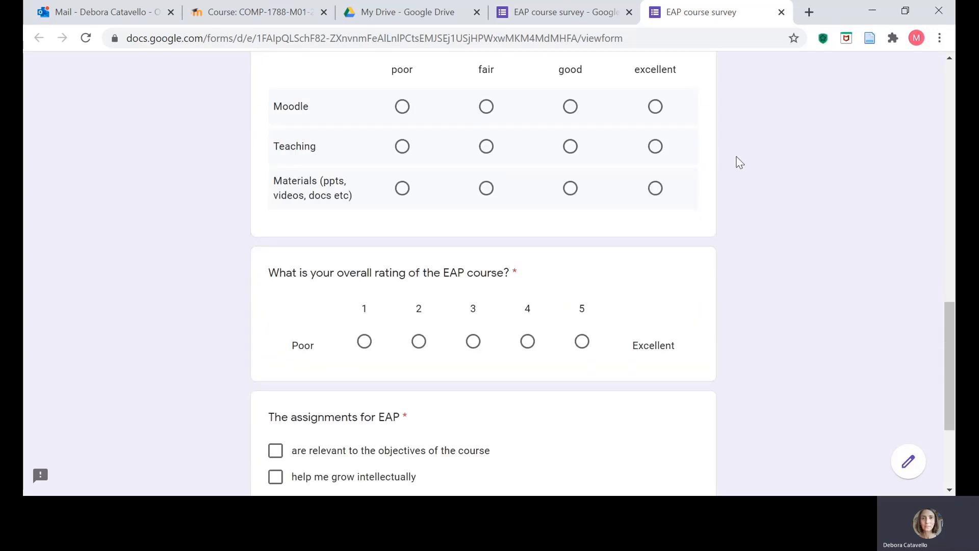
scroll(736, 159, "up", 2)
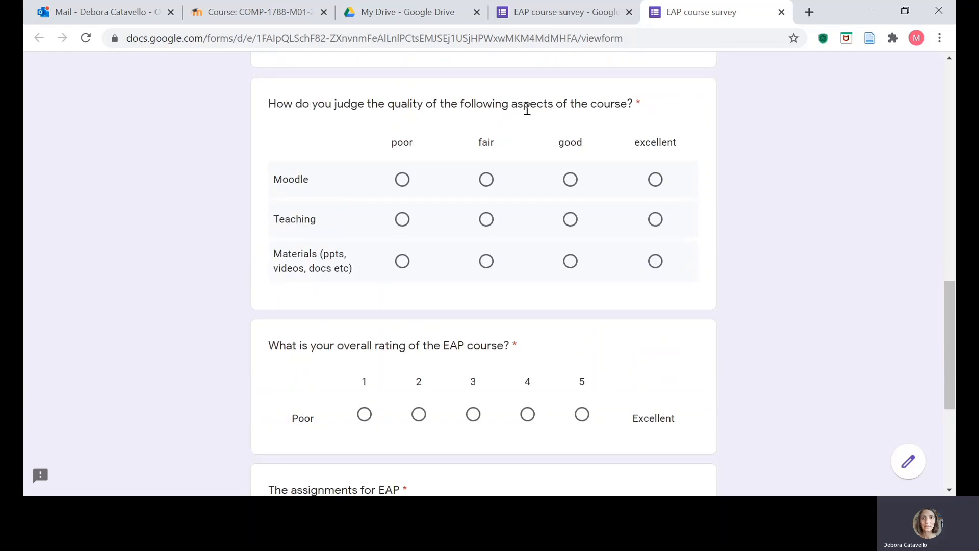
scroll(721, 131, "down", 5)
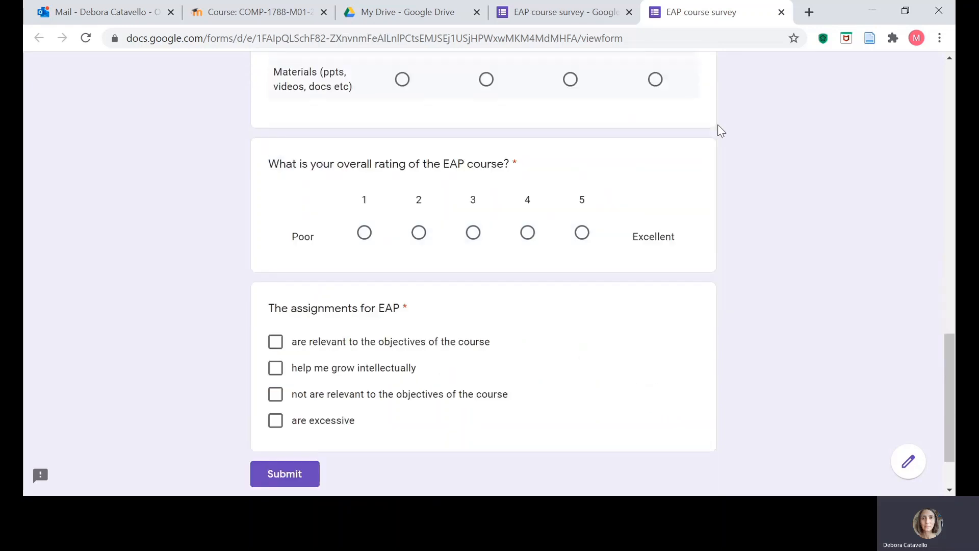
scroll(721, 131, "up", 6)
scroll(721, 131, "up", 6)
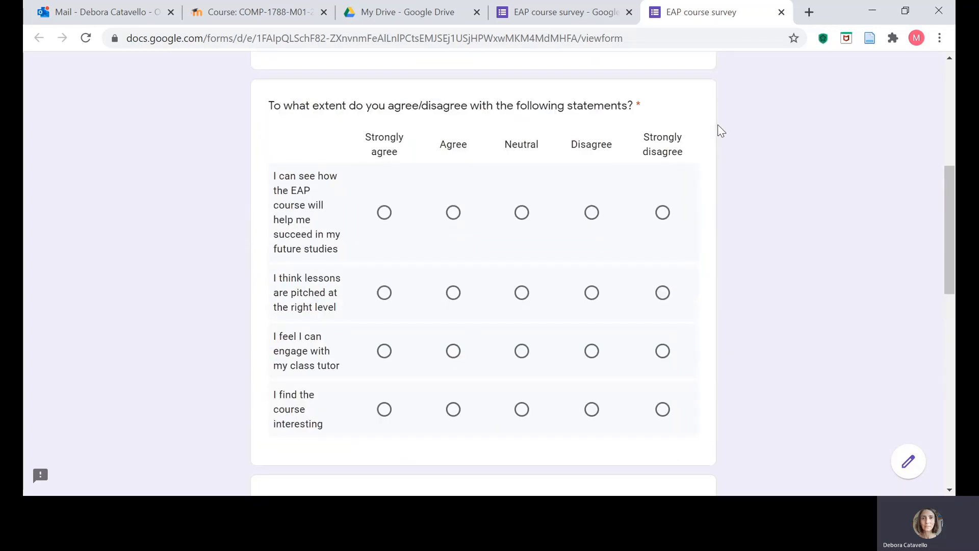
scroll(721, 131, "down", 5)
scroll(721, 131, "down", 5)
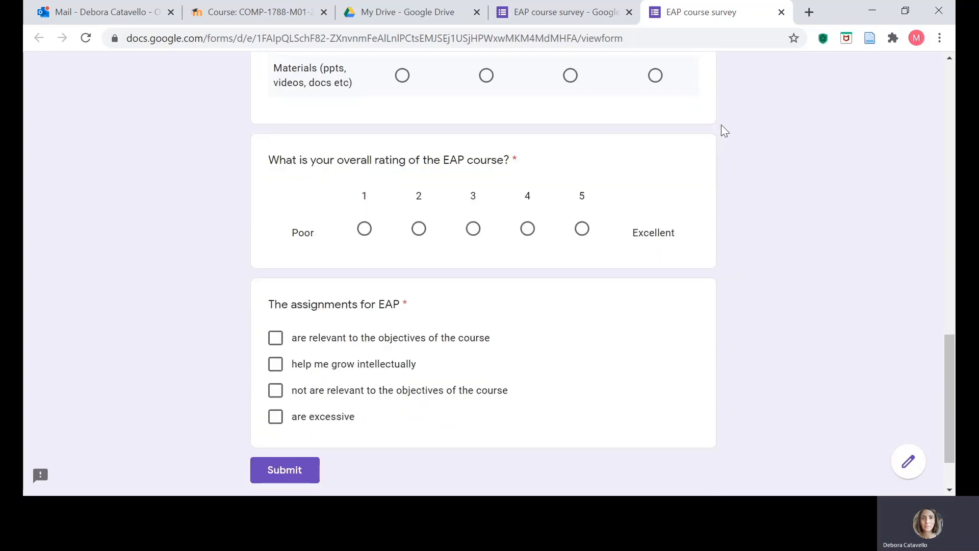
scroll(721, 131, "up", 7)
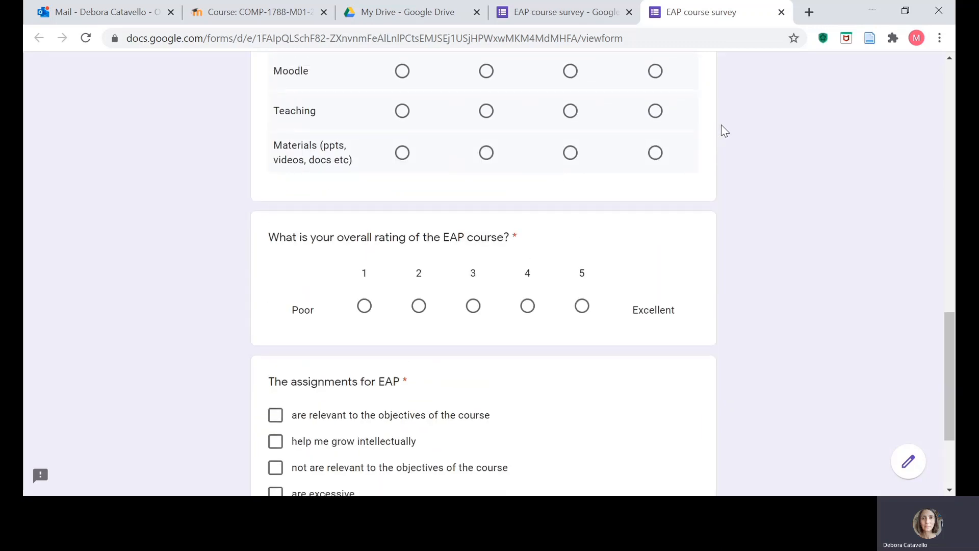
scroll(721, 126, "up", 10)
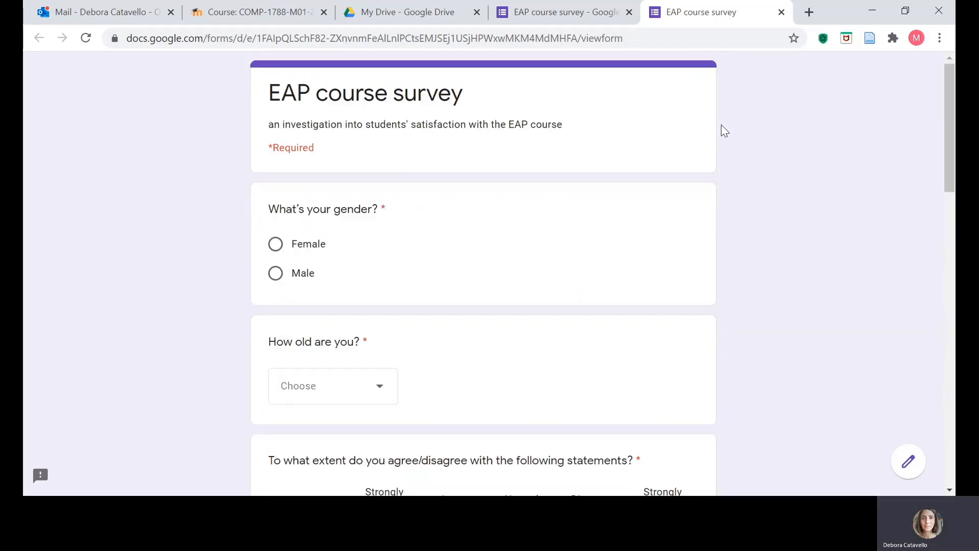
Return to the form editor, view the settings for adding collaborators to the survey, and close them.
left_click(550, 16)
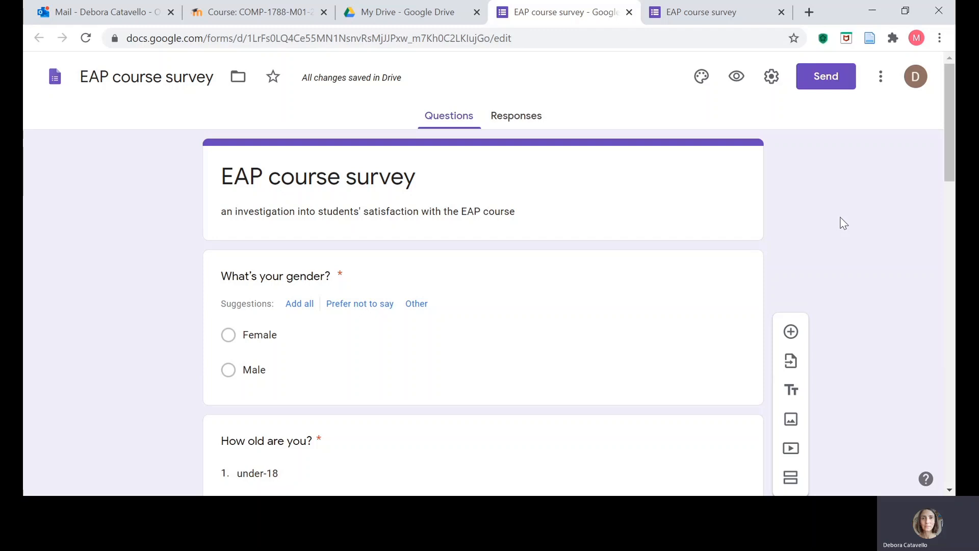
left_click(880, 85)
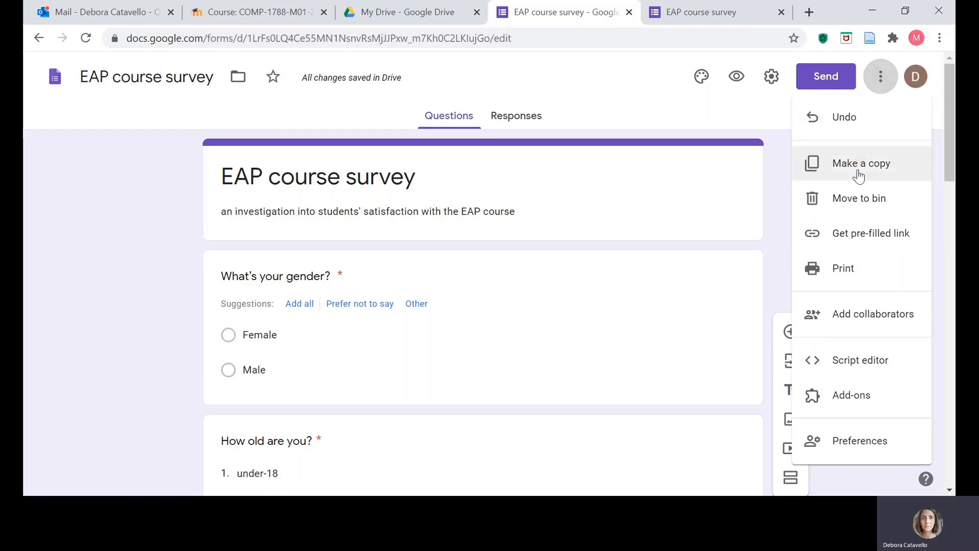
left_click(857, 318)
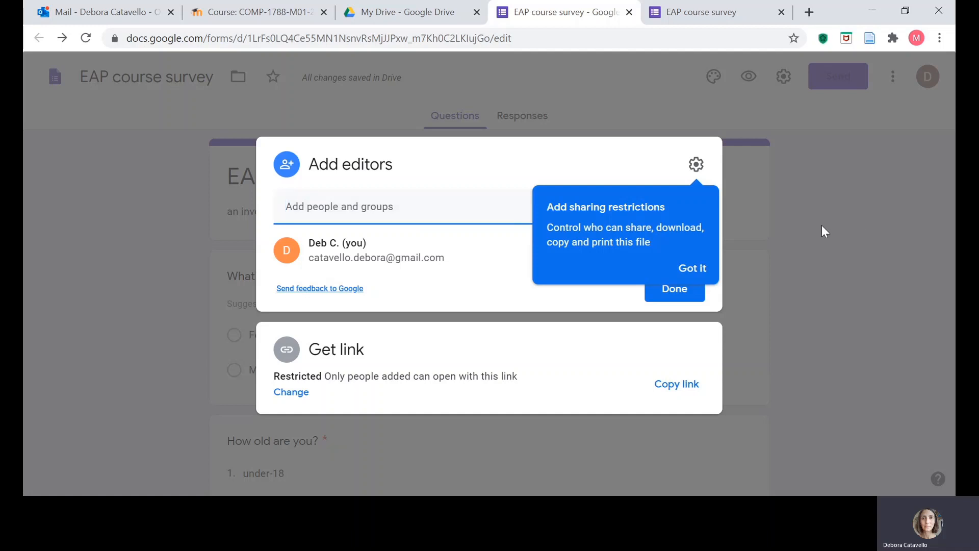
left_click(680, 294)
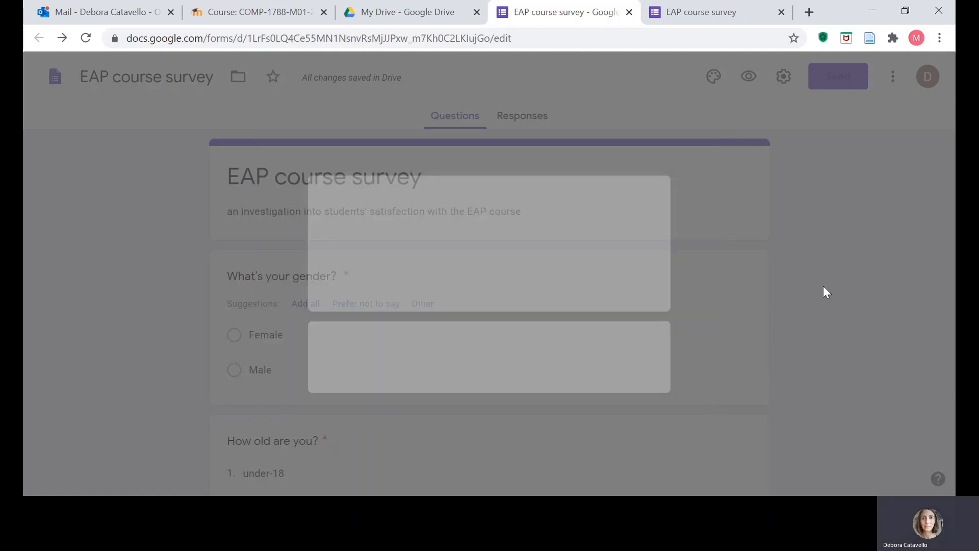
scroll(844, 266, "down", 7)
scroll(844, 266, "down", 10)
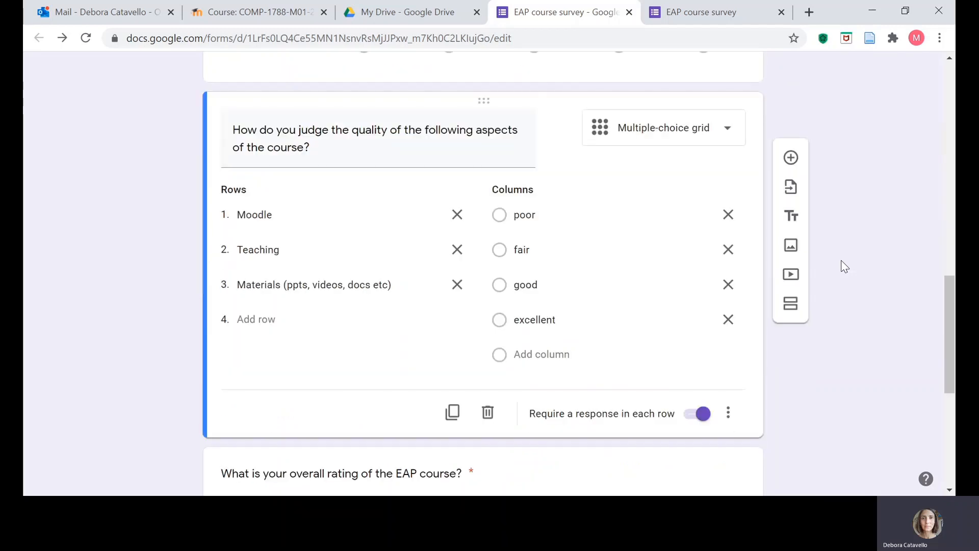
scroll(845, 266, "up", 15)
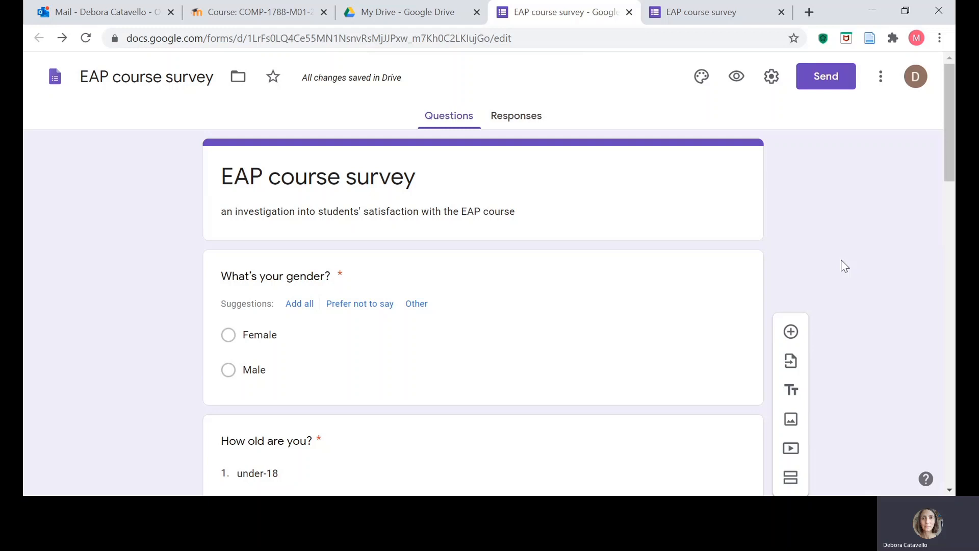
left_click(520, 37)
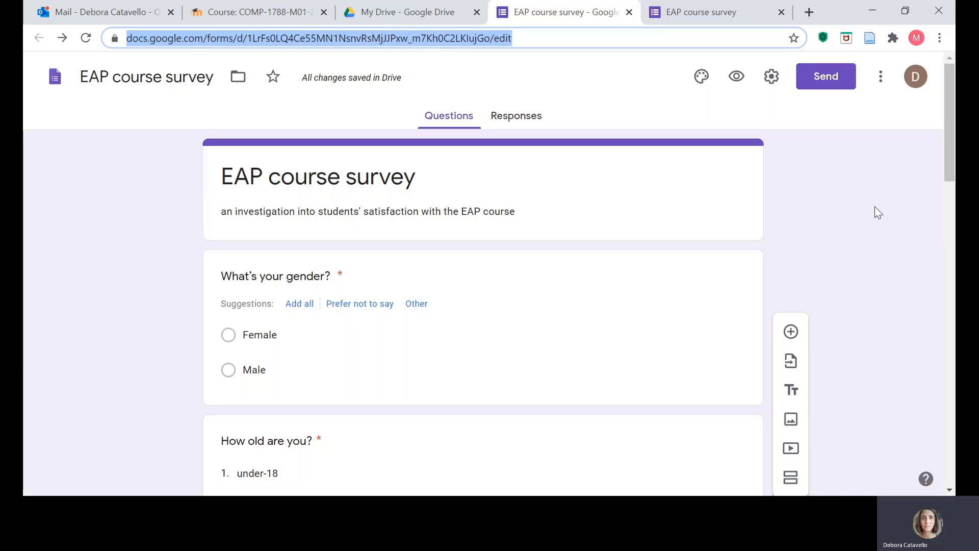
View the survey's email and embed sending options, copy its shortened link for respondents, and close the sending options.
left_click(829, 84)
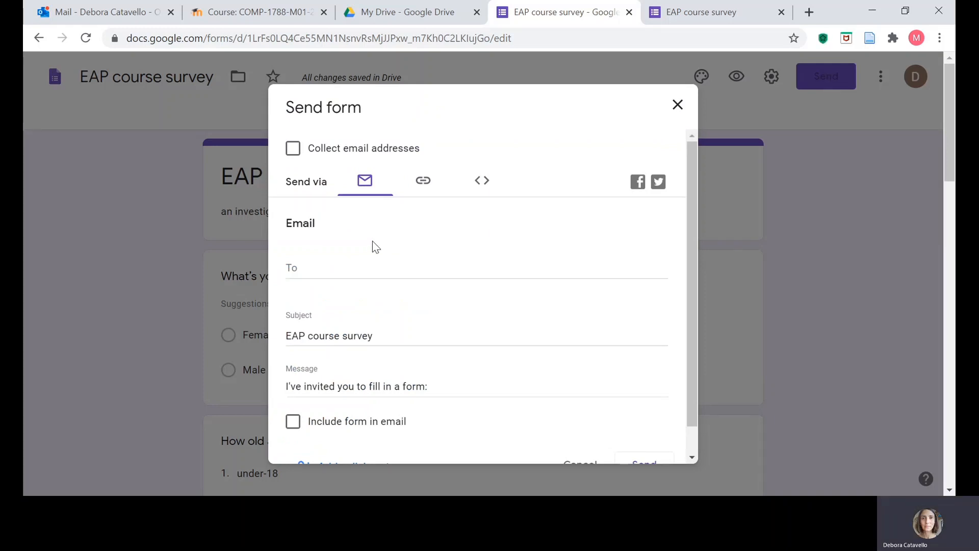
left_click(482, 181)
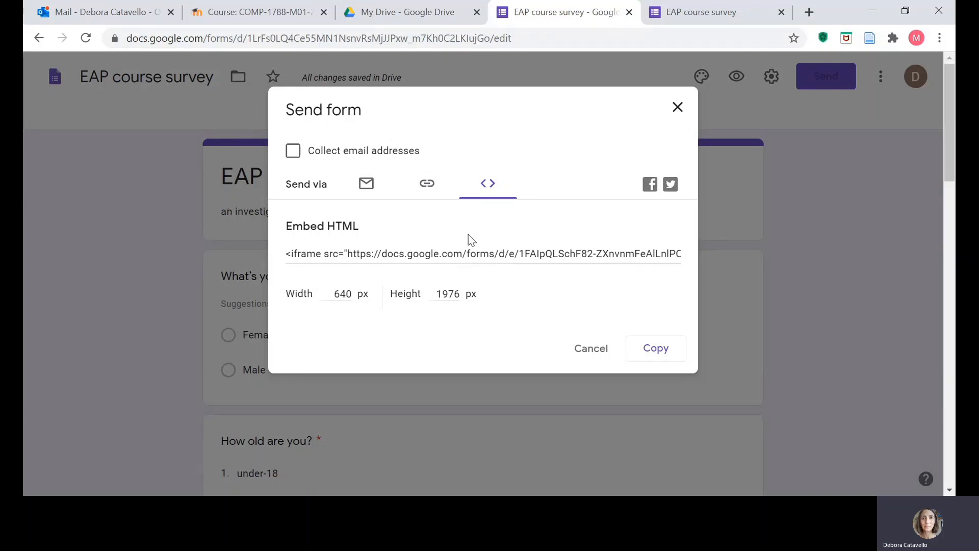
left_click(429, 192)
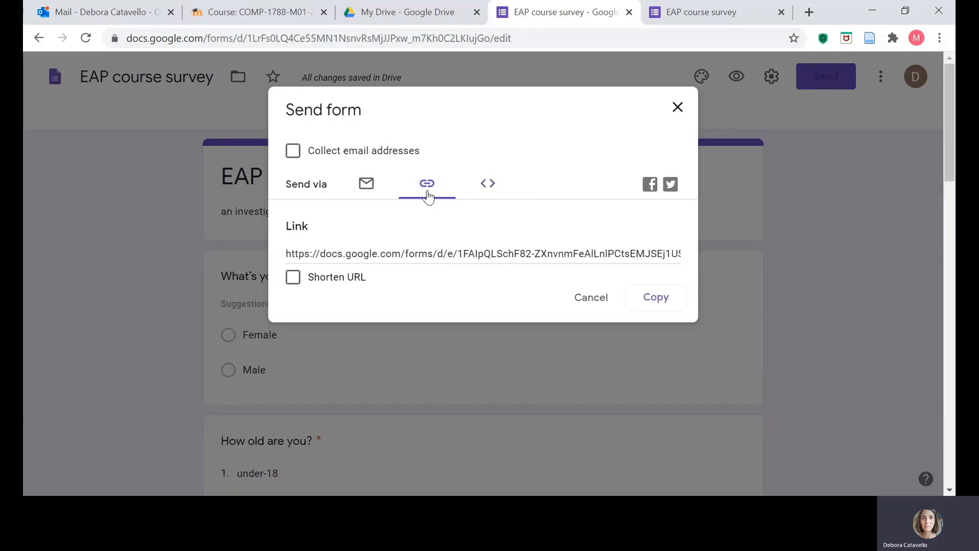
left_click(297, 279)
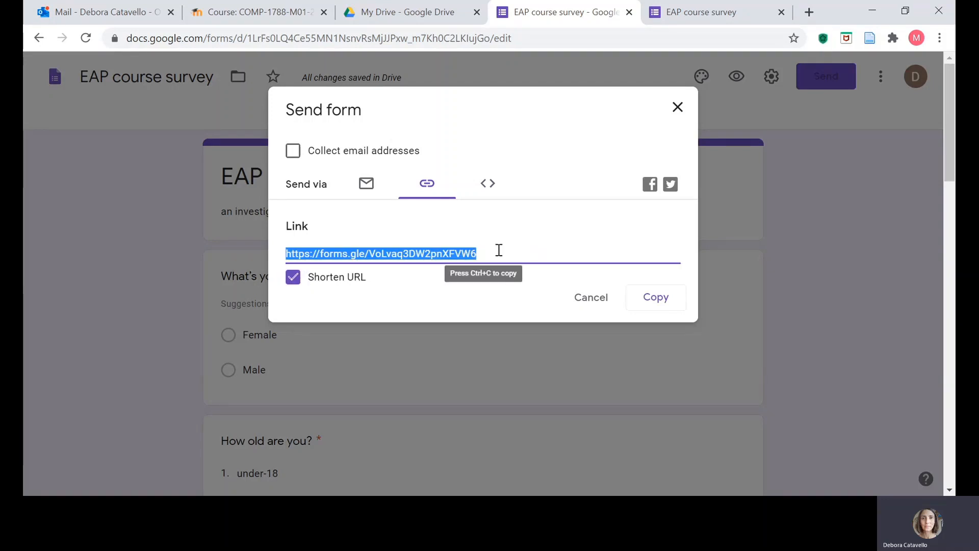
left_click(660, 299)
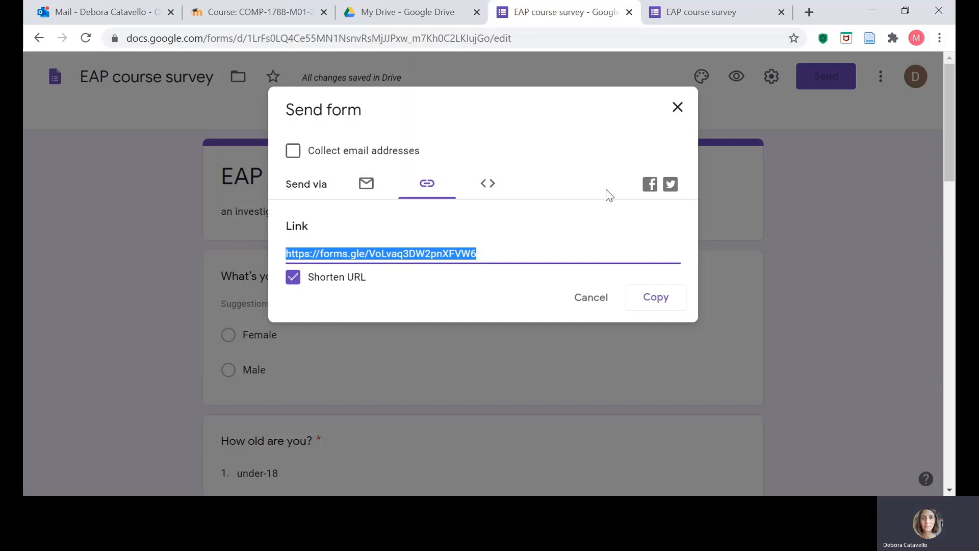
left_click(677, 107)
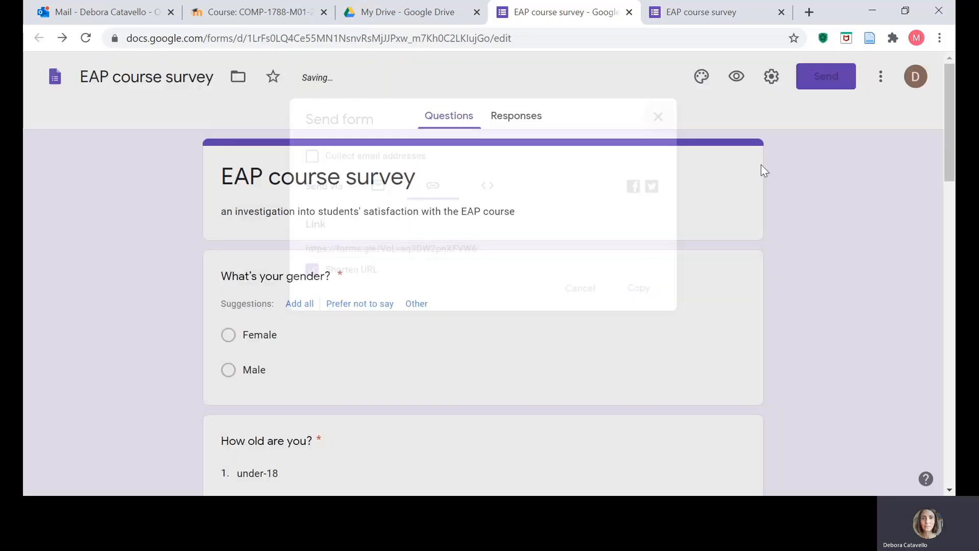
scroll(875, 220, "down", 1)
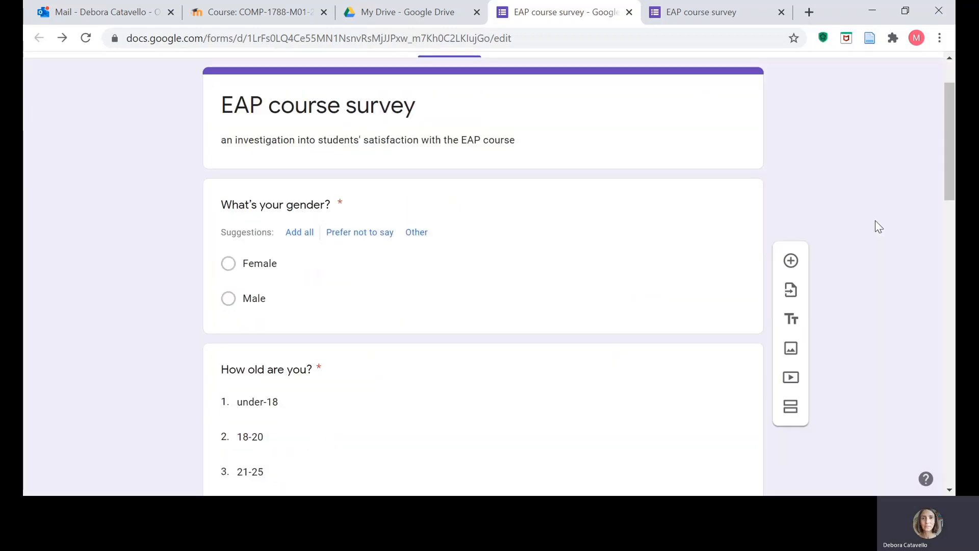